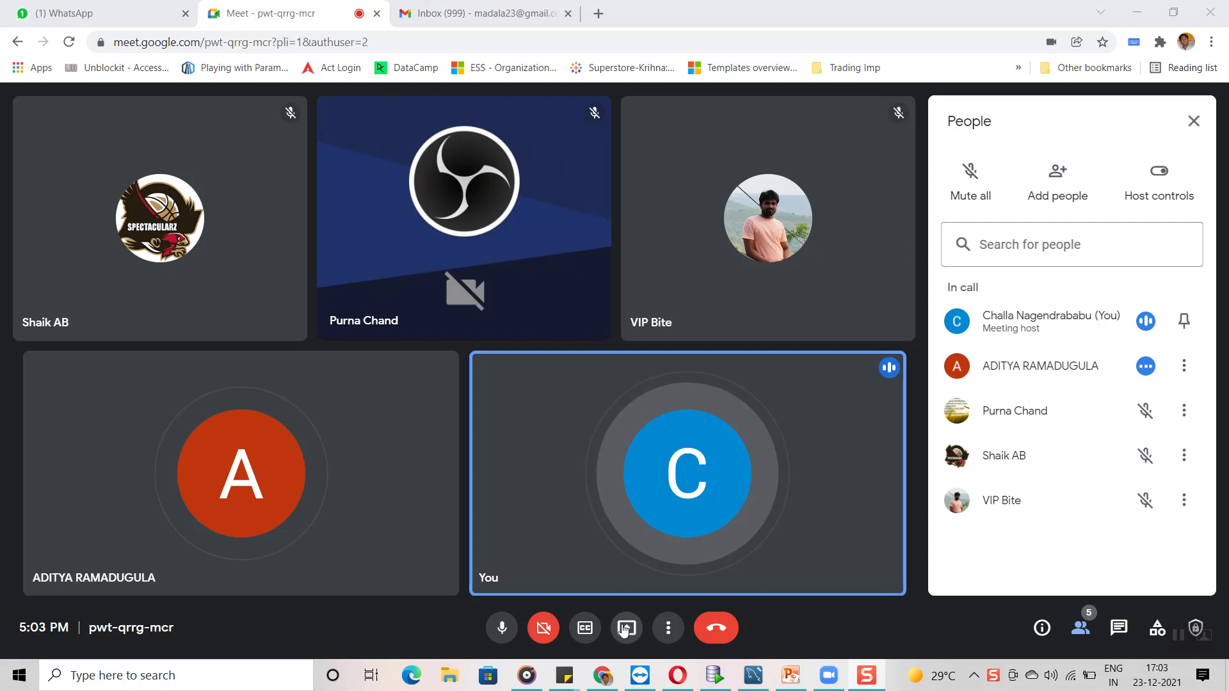
Present the entire screen to everyone in the Google Meet call
click(627, 628)
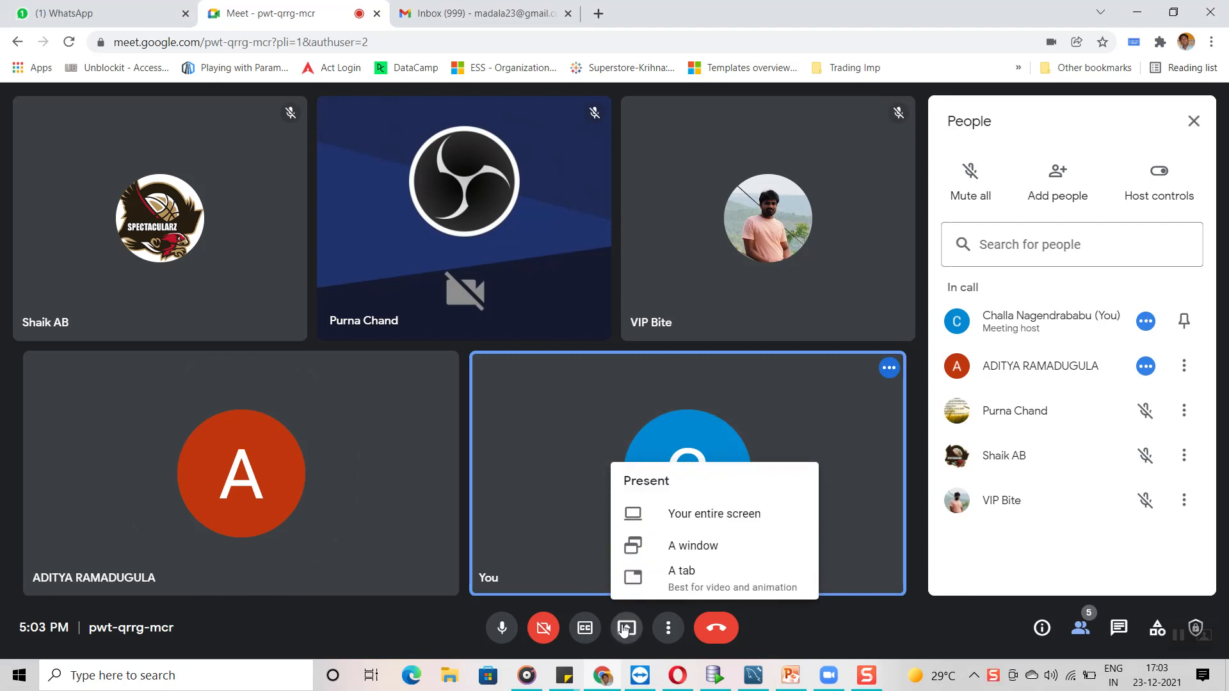
click(688, 514)
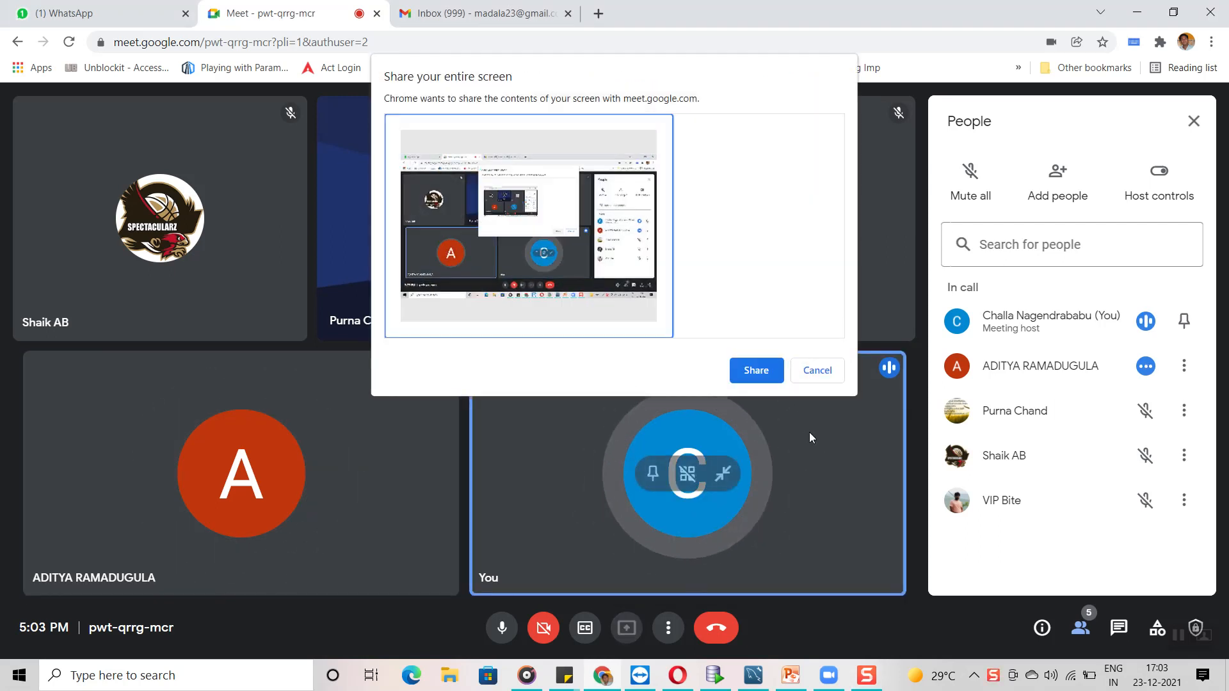
click(770, 373)
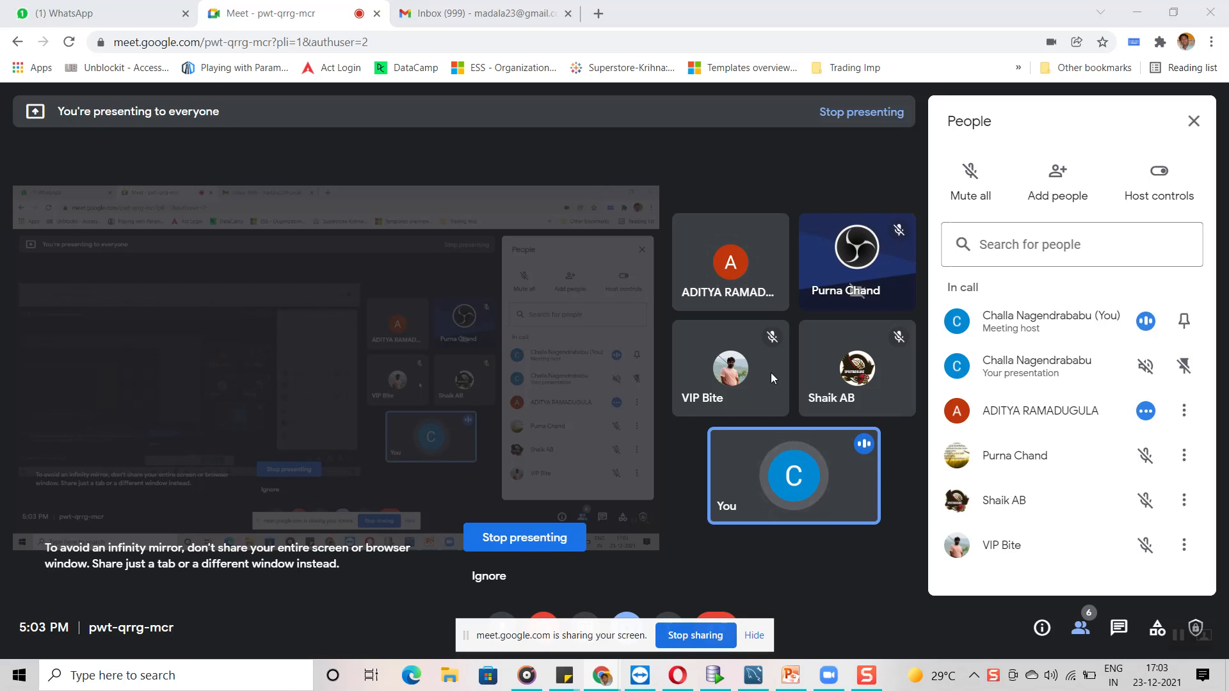
Open a new browser tab beside the inbox and close the extra one
click(600, 13)
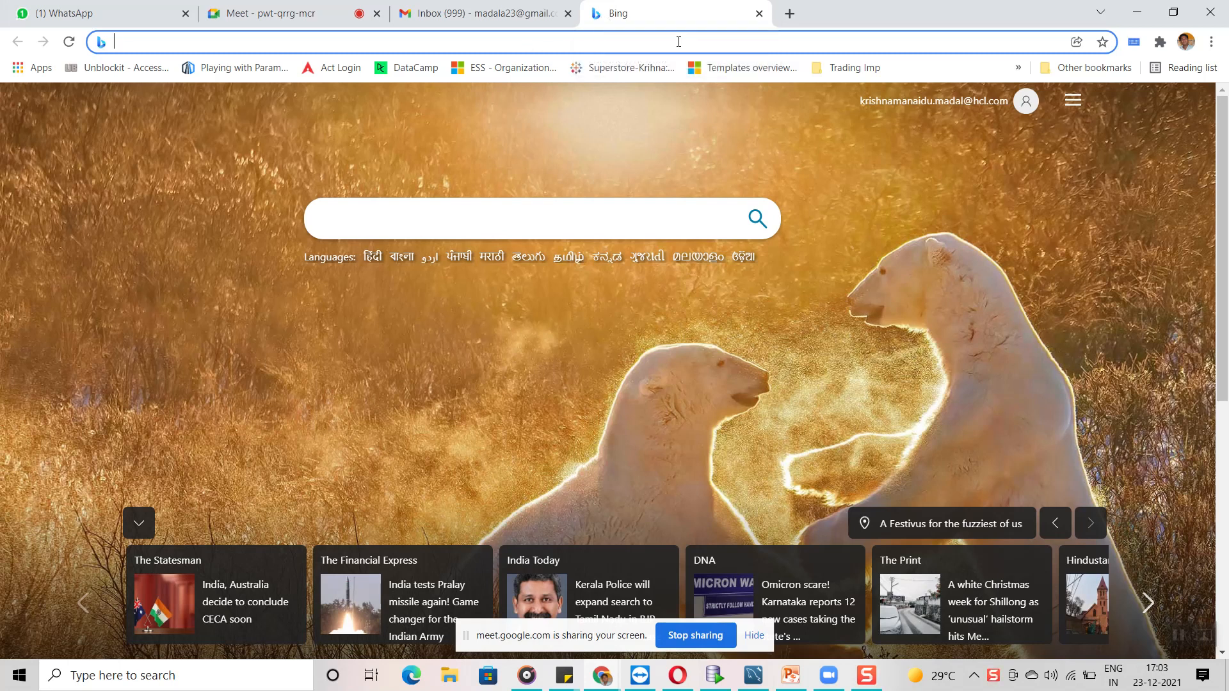
click(788, 16)
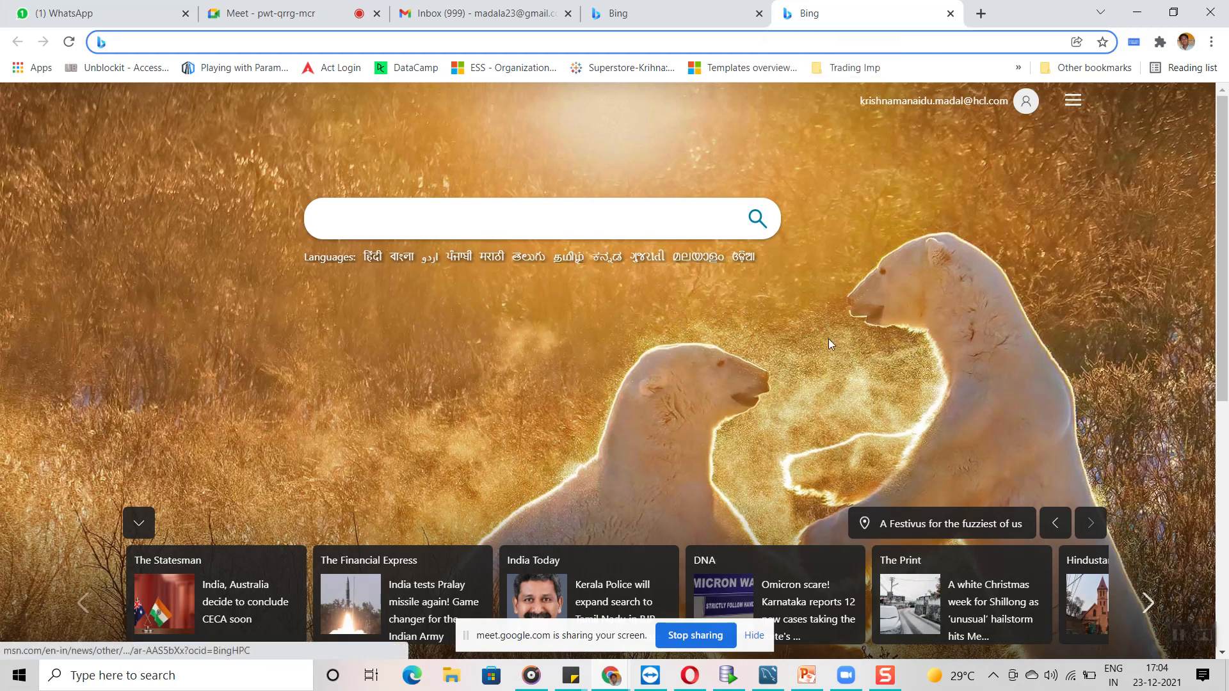
click(950, 13)
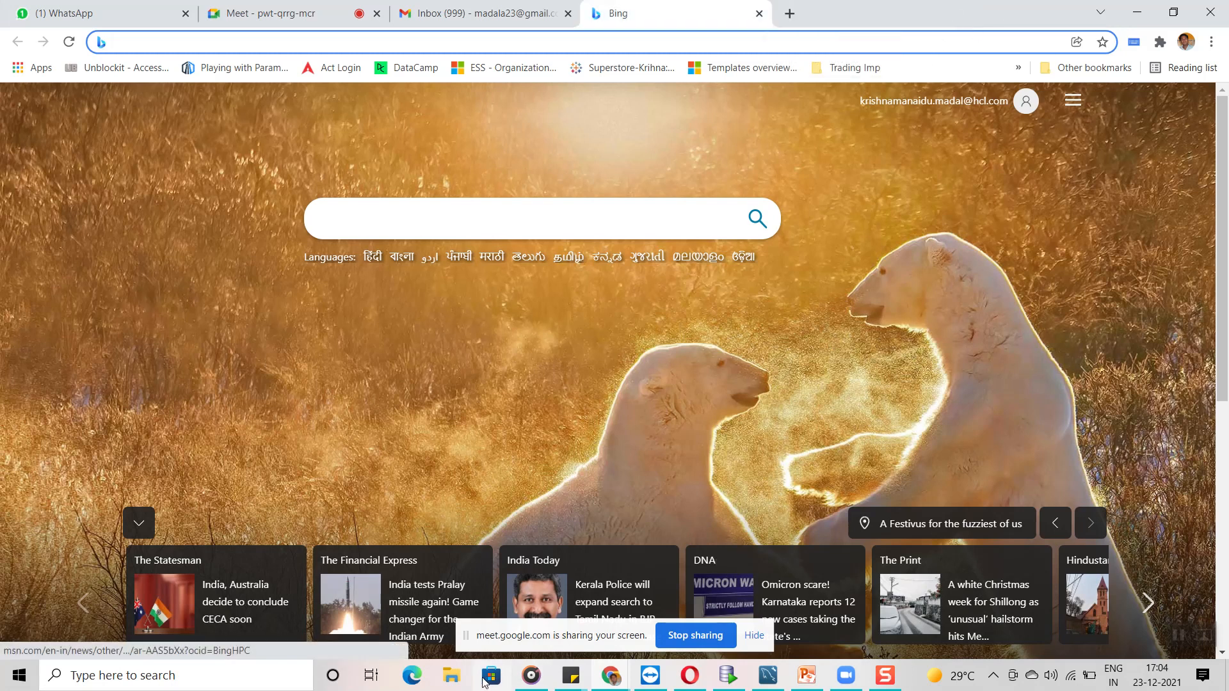
Launch Tableau 2021.2 from the Windows search and hide the screen-sharing notice in the browser
click(234, 669)
text(ta)
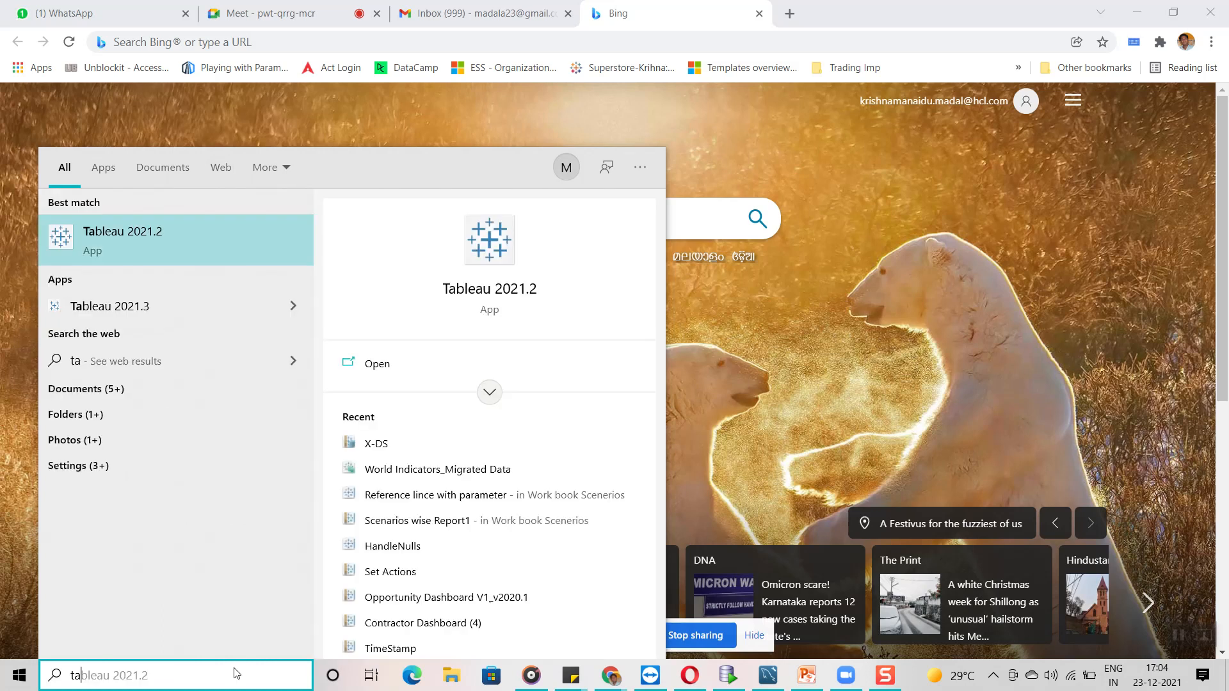
key(Return)
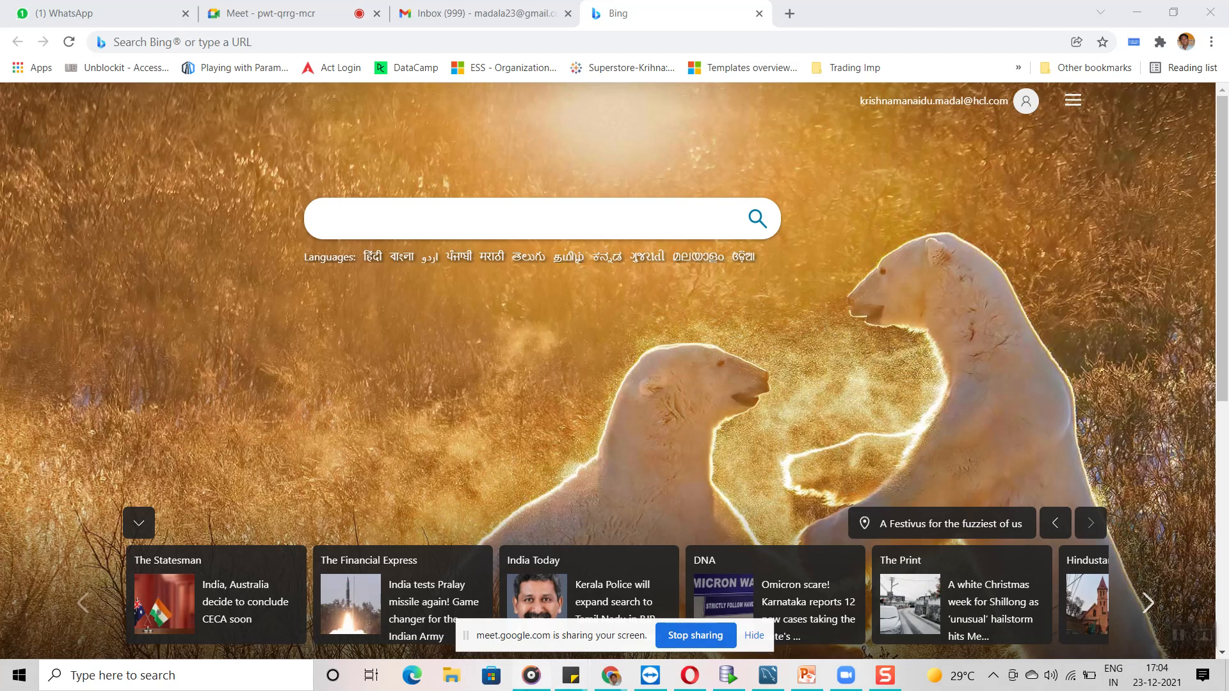
click(754, 634)
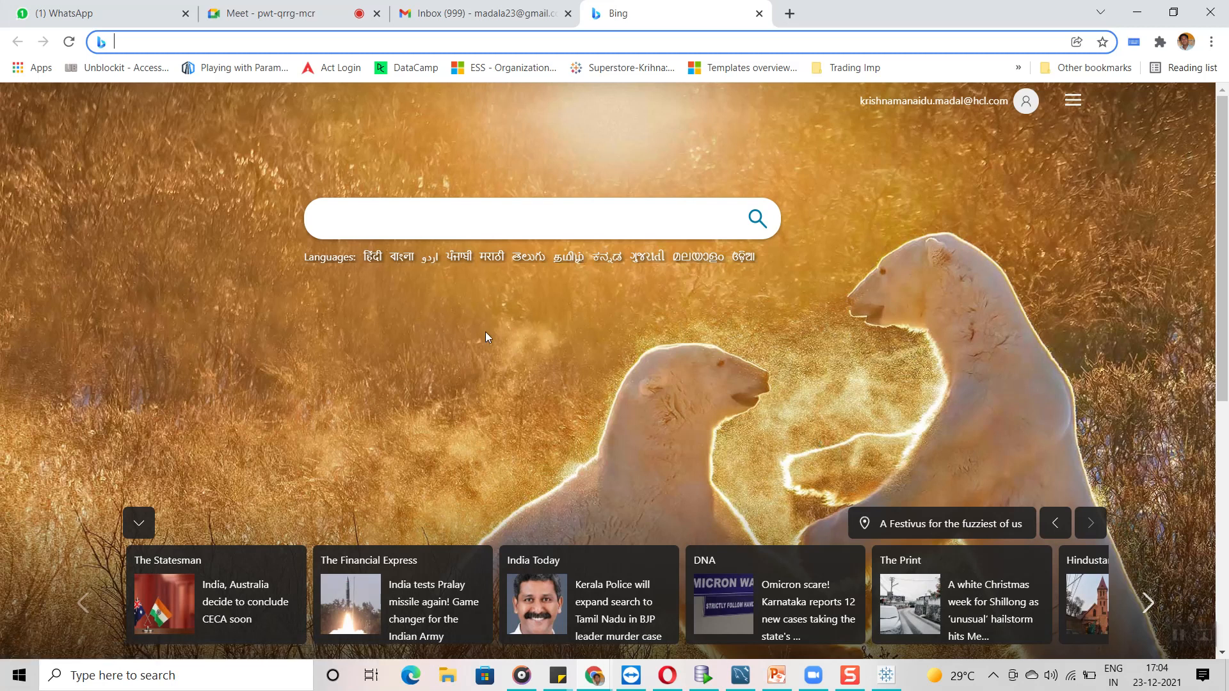
Switch to File Explorer and open the My Tableau Repository folder inside Documents
click(446, 674)
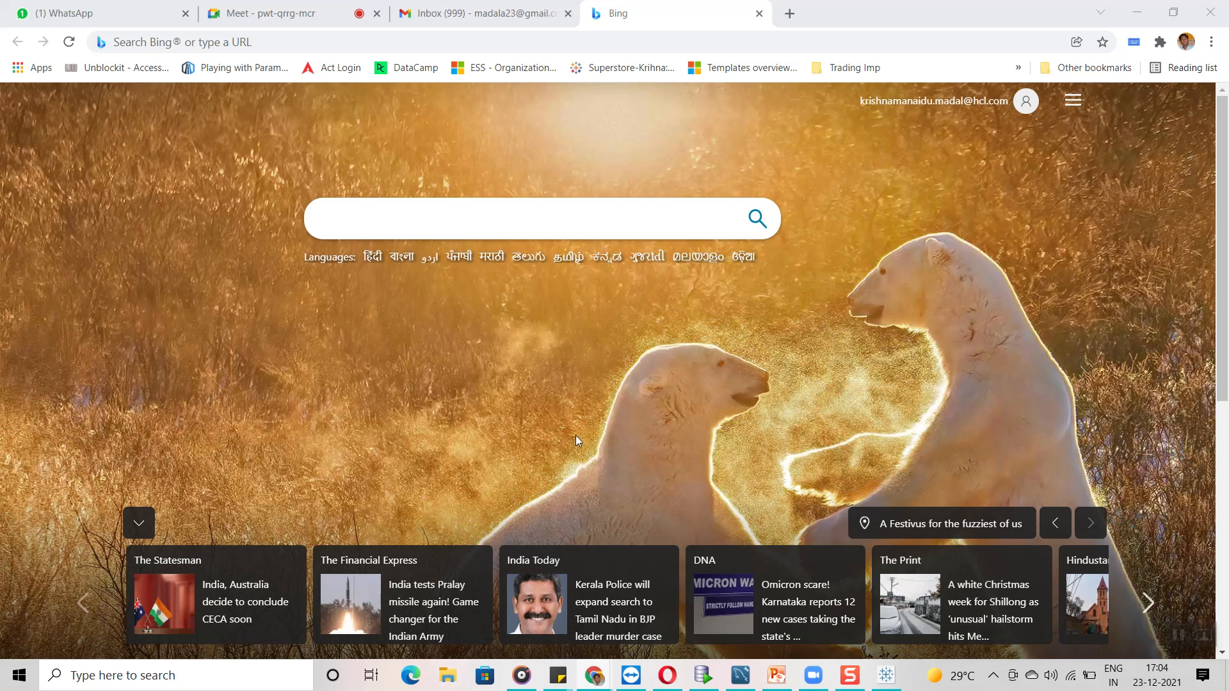
key(super+e)
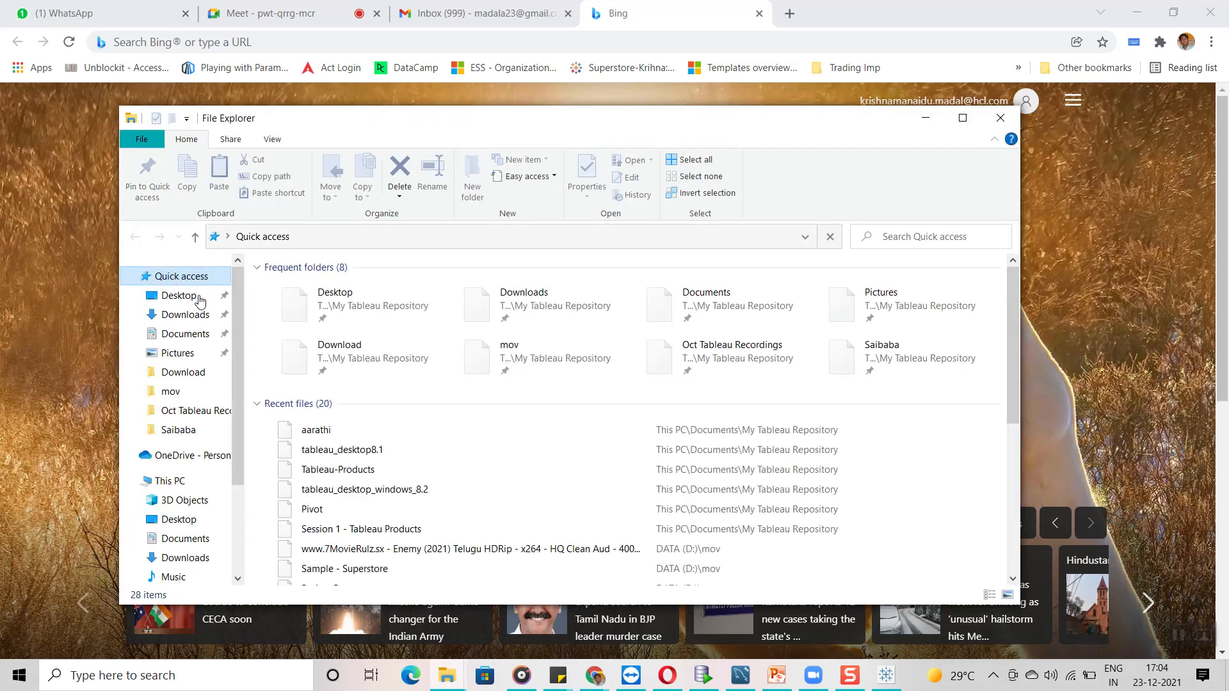
click(185, 335)
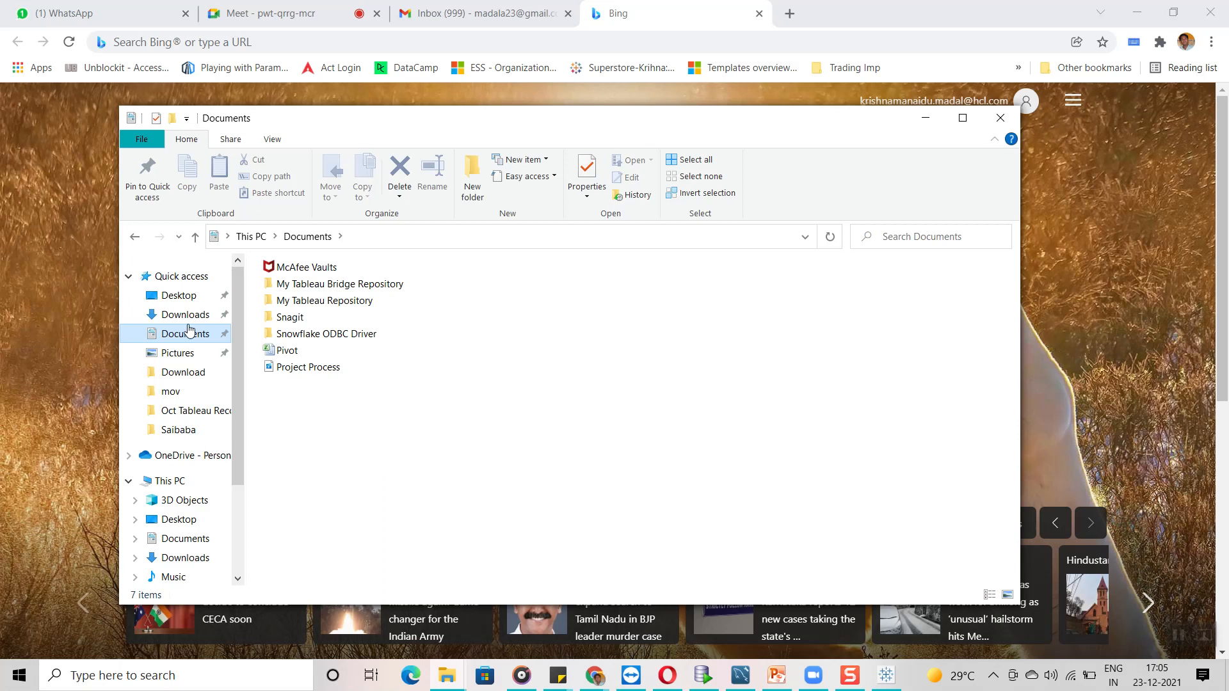
double_click(314, 301)
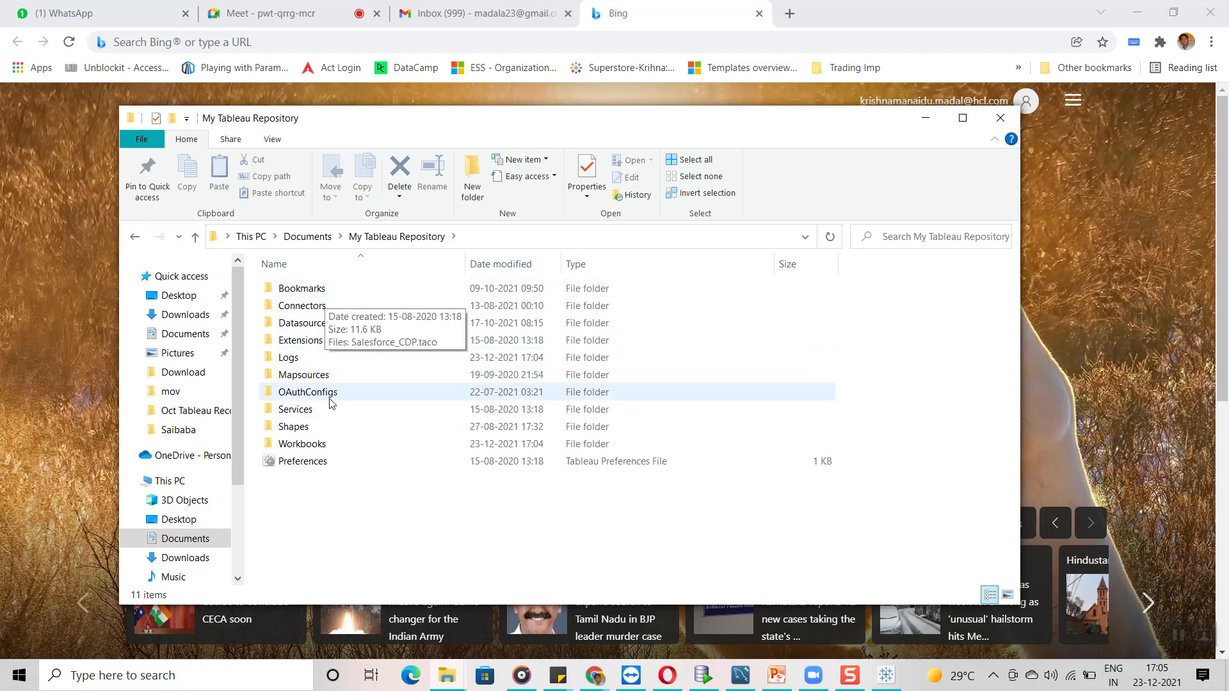
Look into the repository's Shapes and Datasources folders and return to My Tableau Repository
double_click(294, 432)
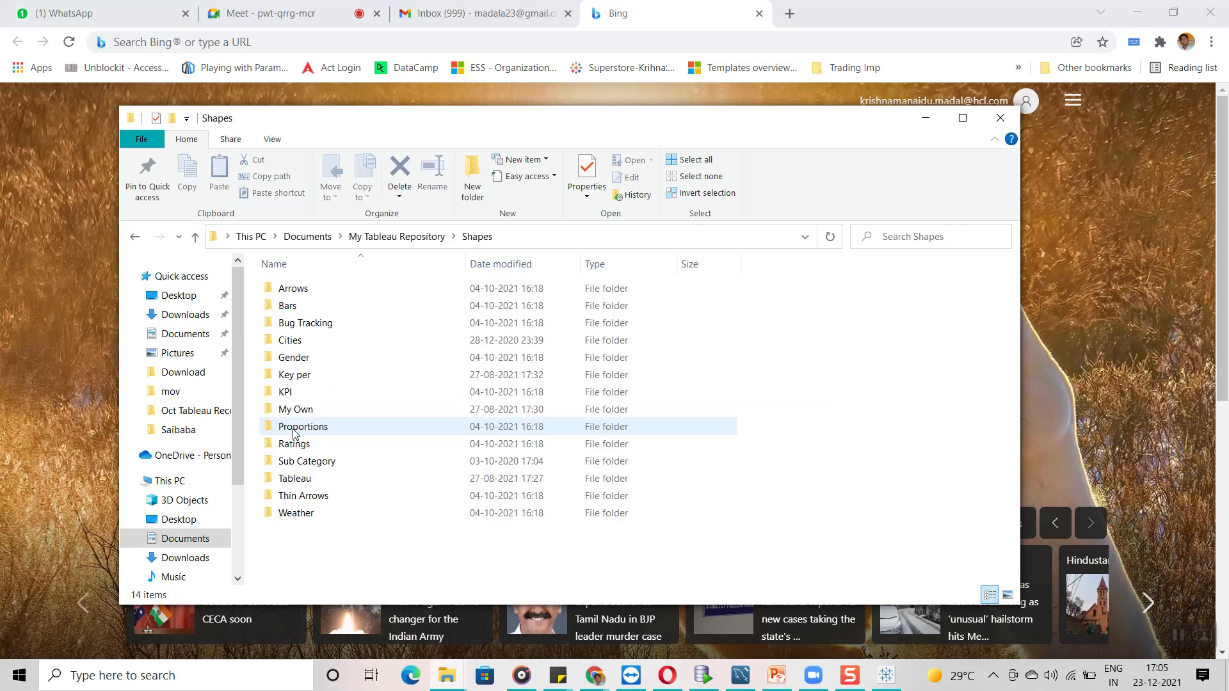
double_click(299, 377)
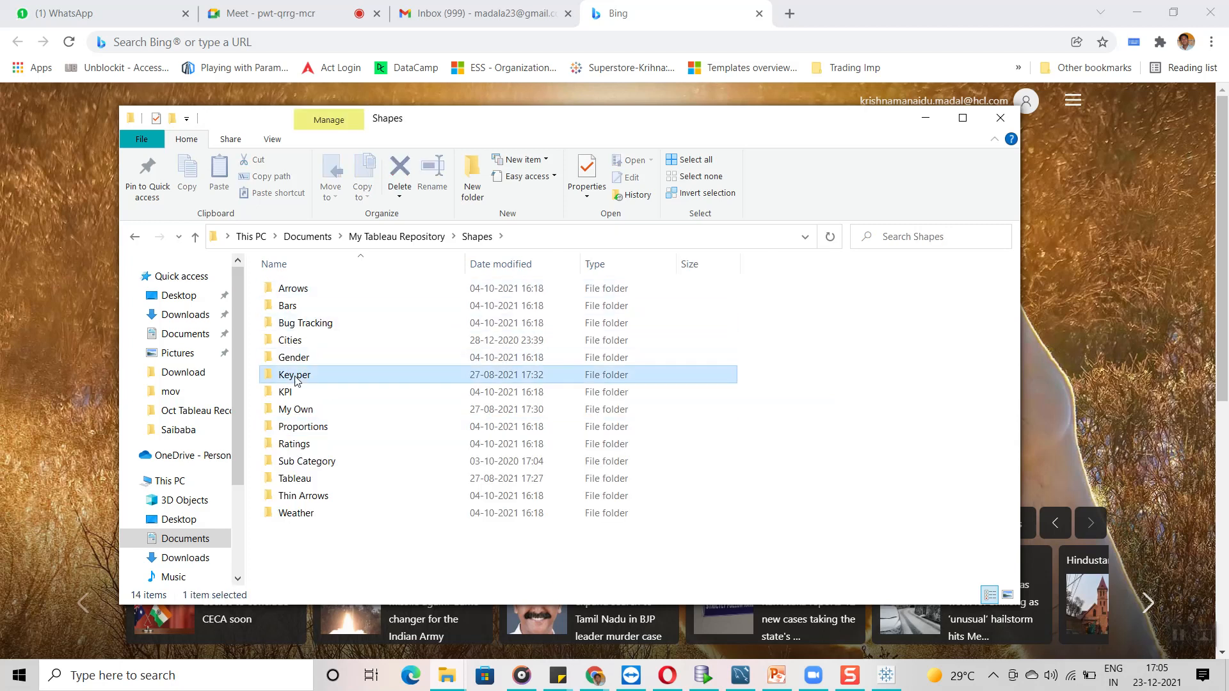
click(369, 236)
double_click(297, 323)
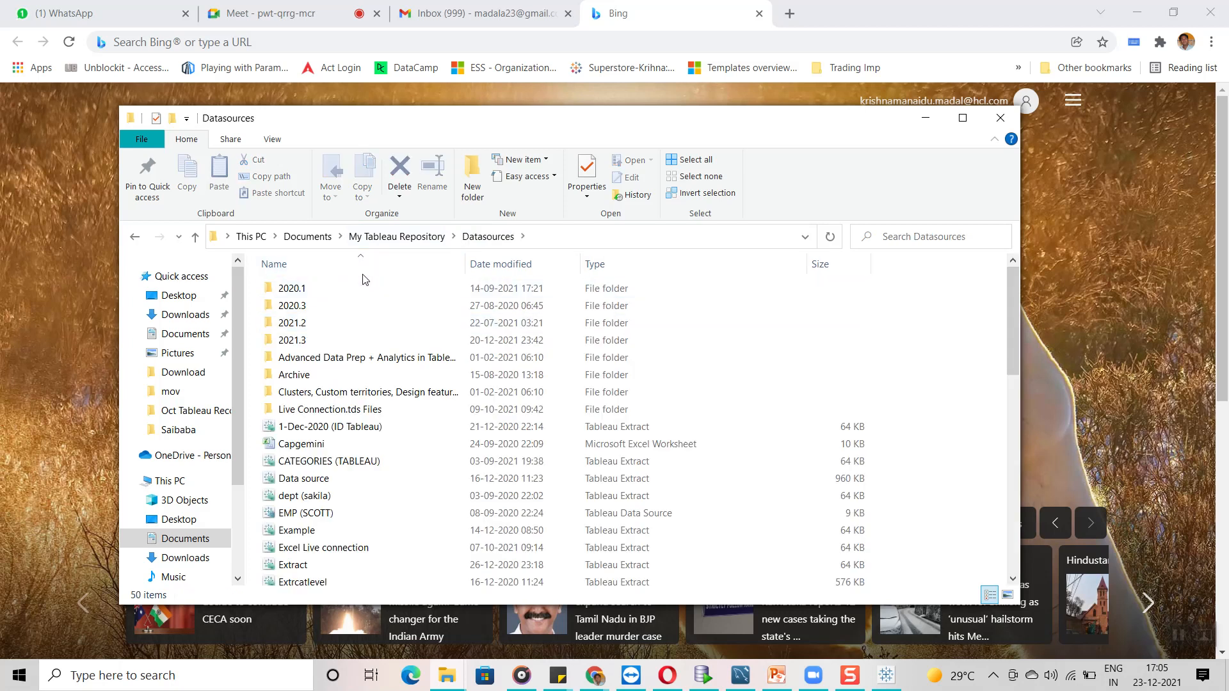
click(384, 236)
Examine the Cities and KPI folders within Shapes, and go back to My Tableau Repository
double_click(297, 426)
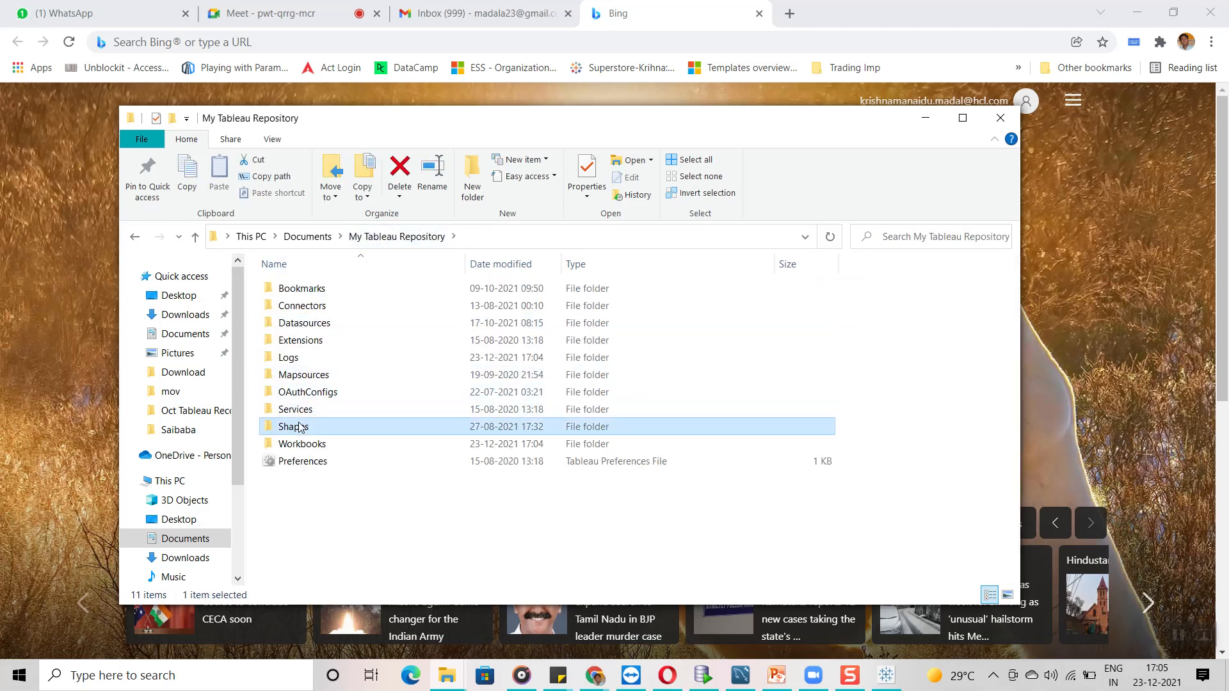
double_click(308, 344)
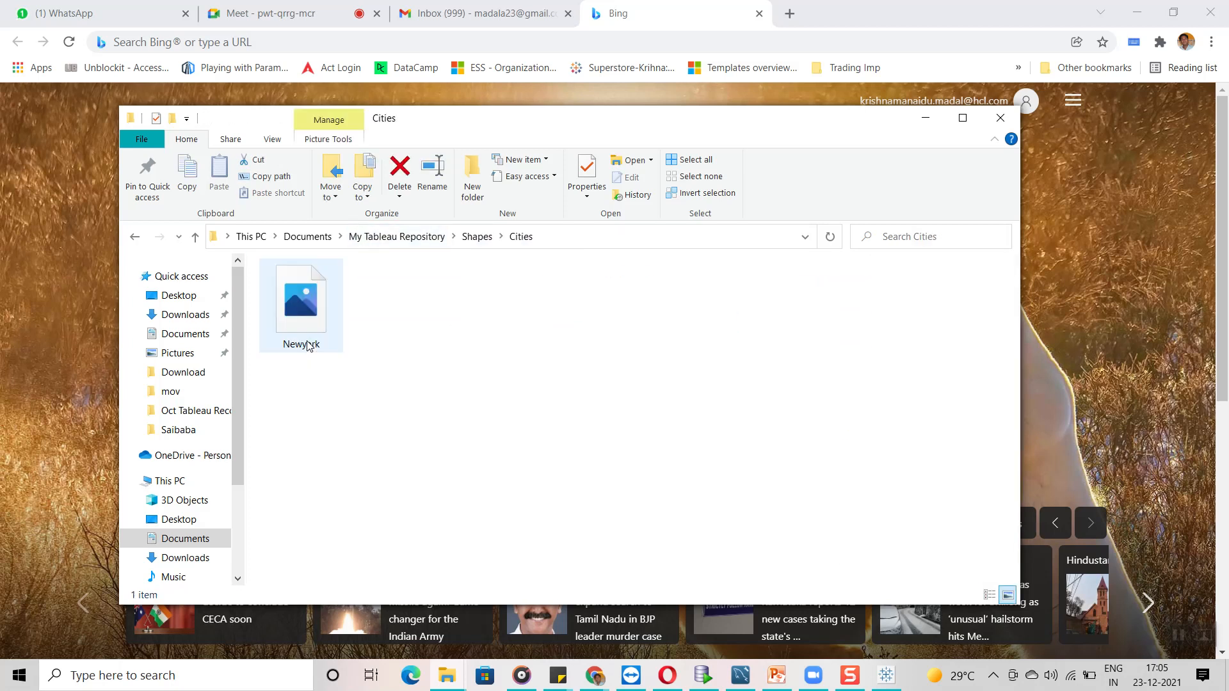
click(469, 240)
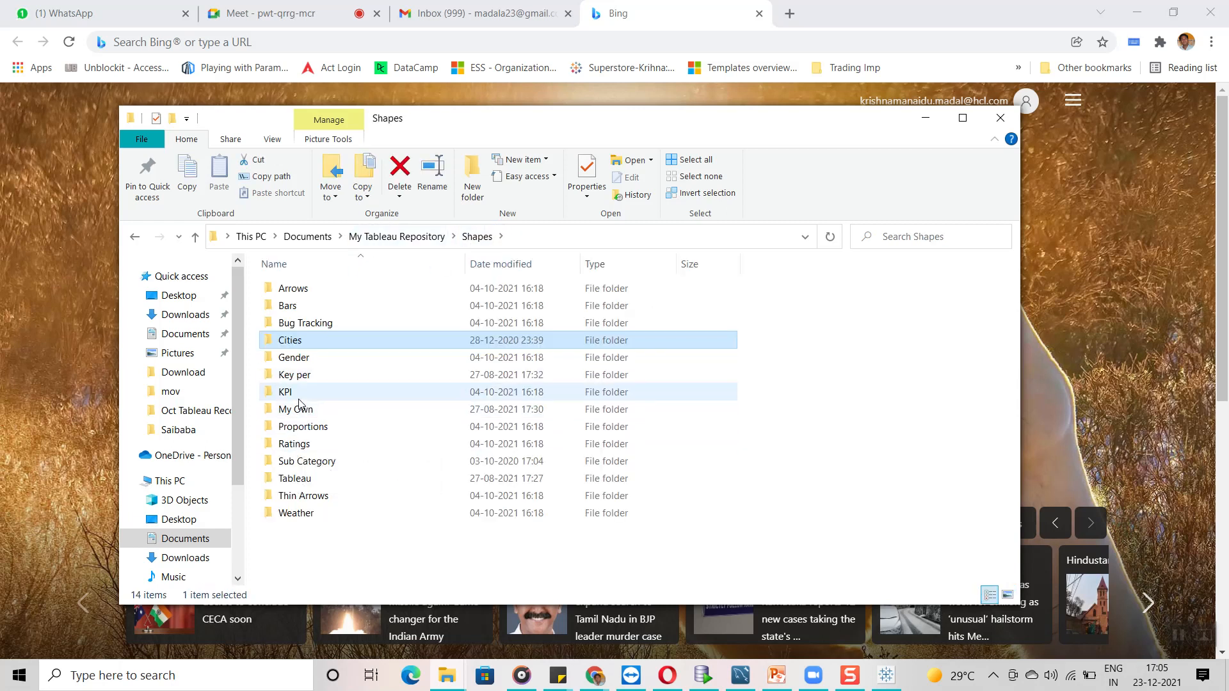
double_click(298, 392)
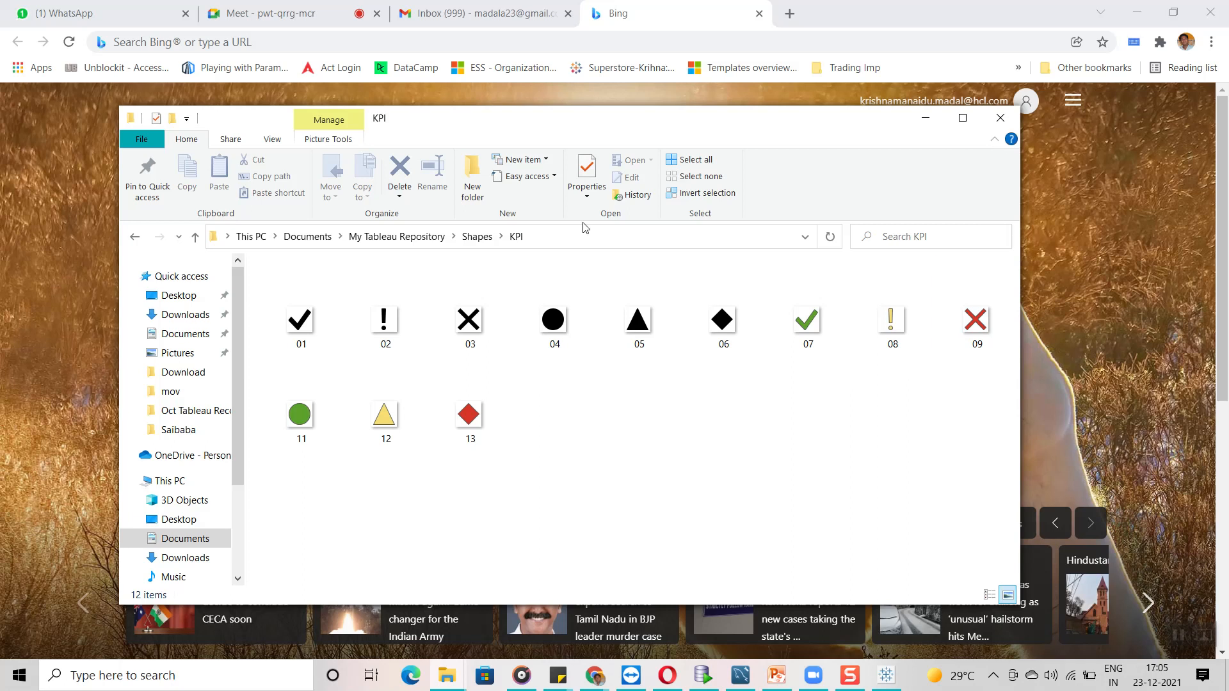
click(405, 238)
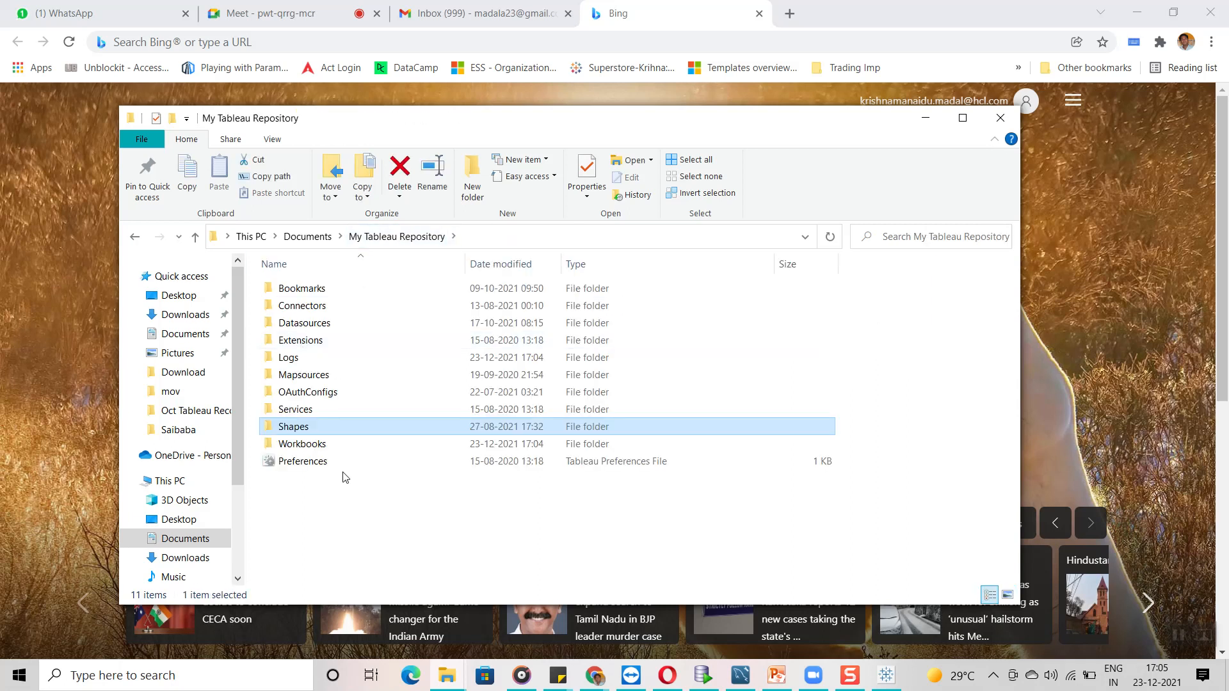
Show the repository's location by going up to Documents and reopening My Tableau Repository
click(308, 236)
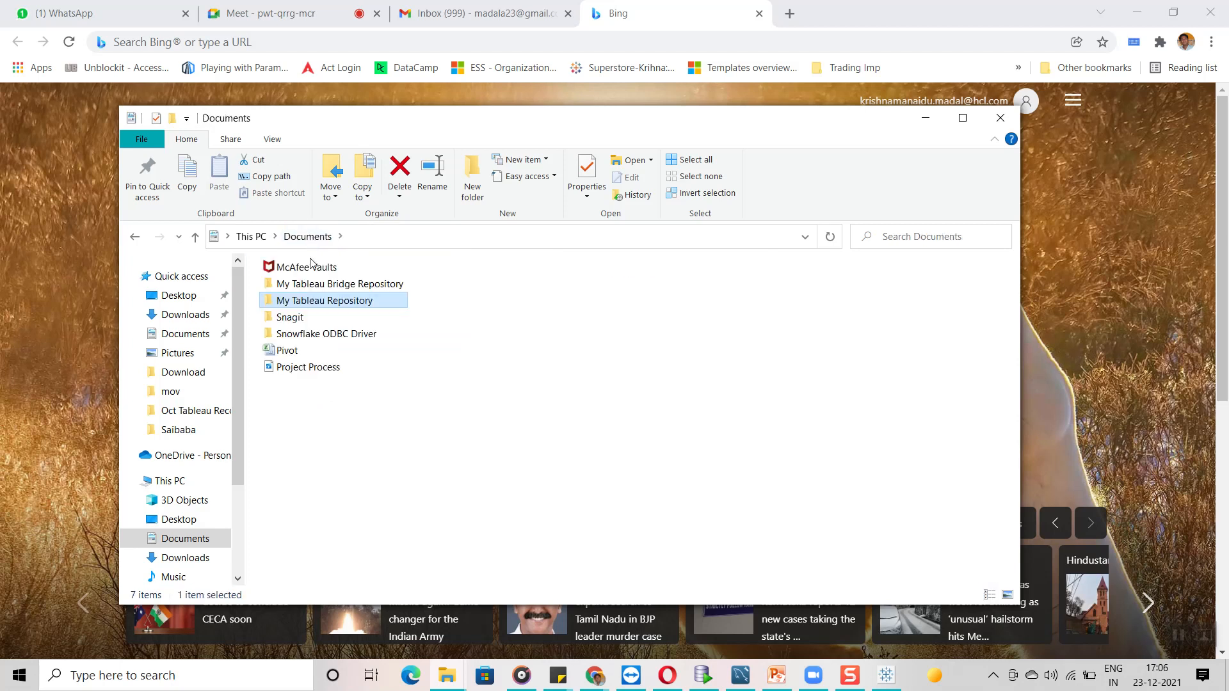
double_click(322, 305)
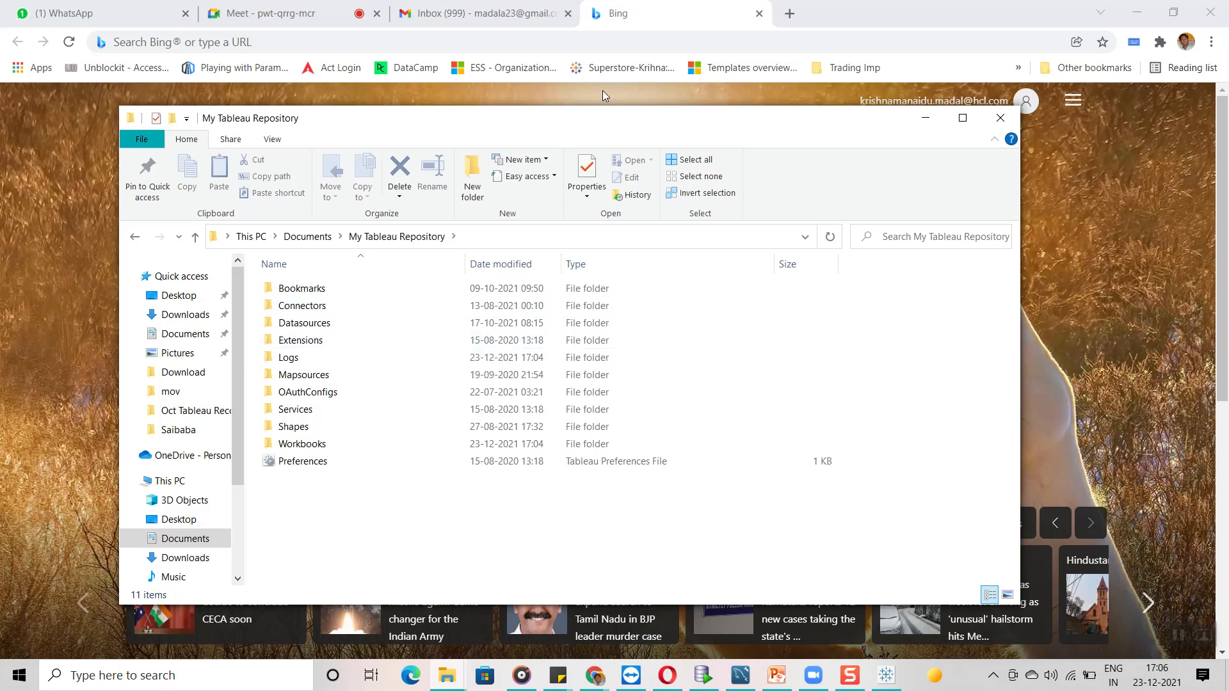
drag(594, 121, 594, 107)
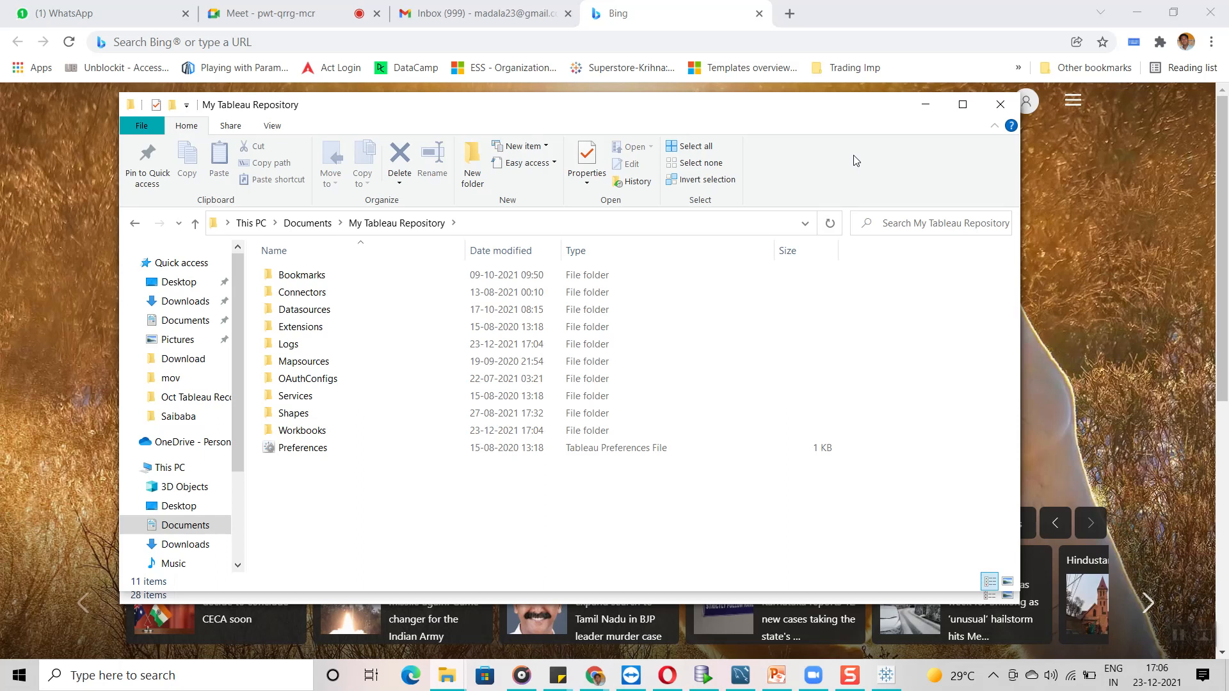
Switch to Tableau and dismiss the File Recovery dialog without opening any recovered workbook
click(886, 675)
click(767, 294)
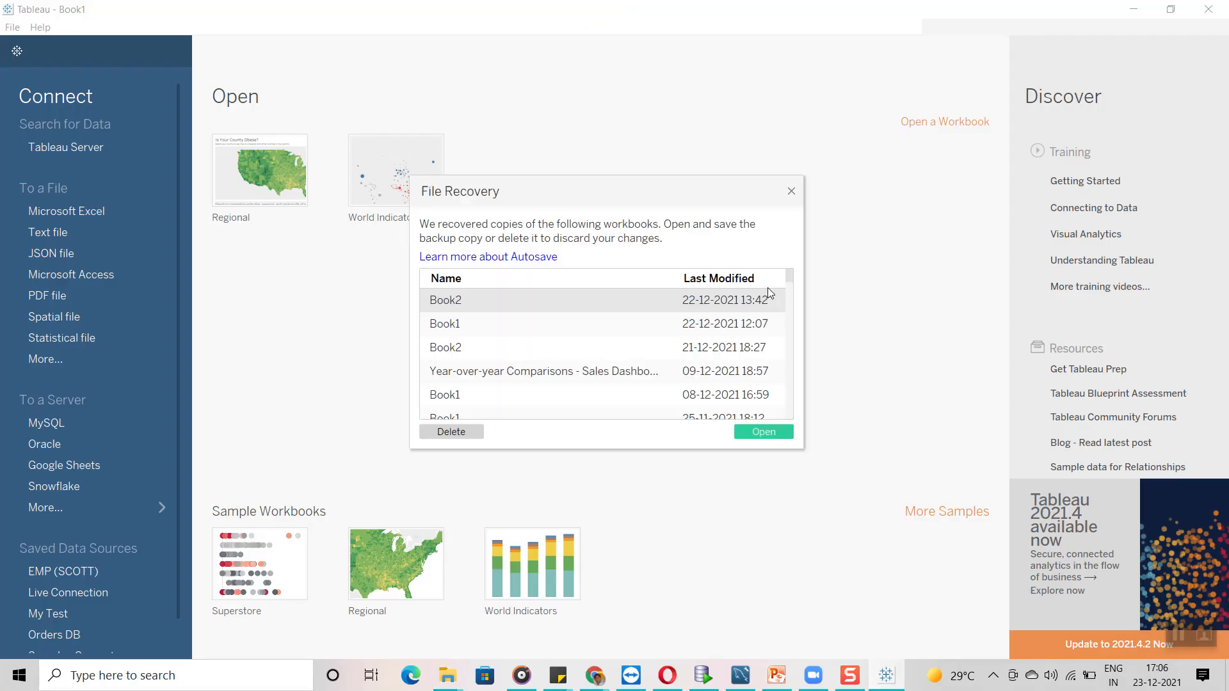
click(792, 192)
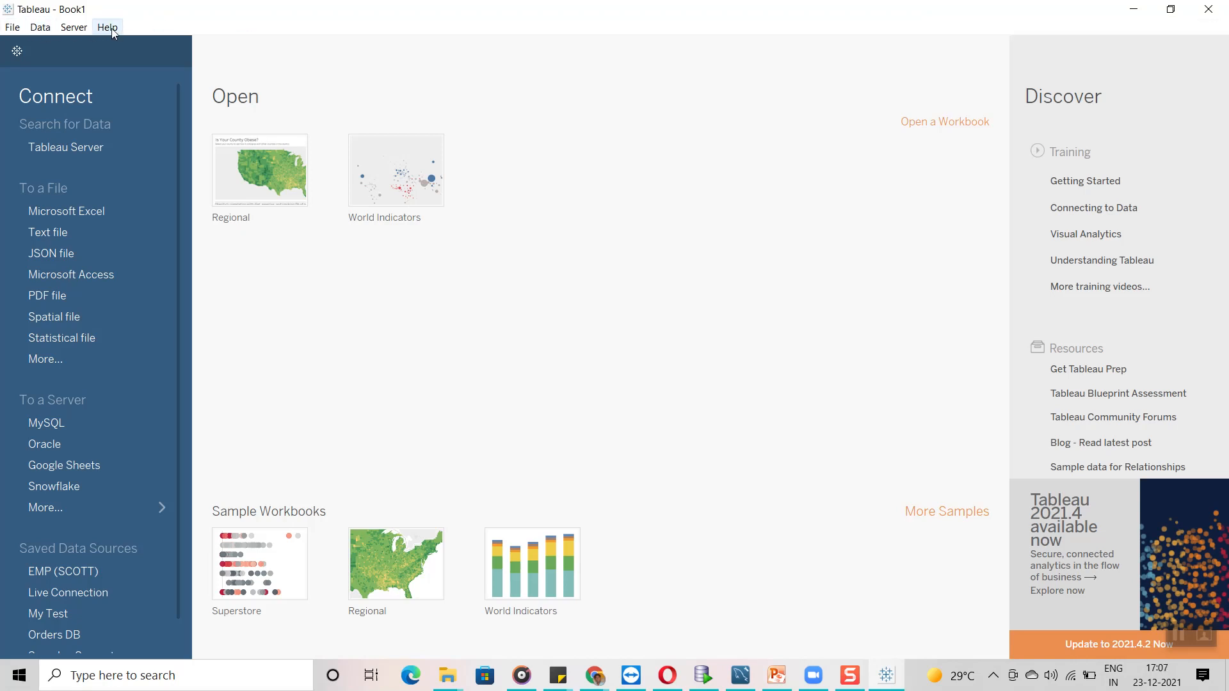
View the installed Tableau Desktop version in the About Tableau window and close it
click(107, 27)
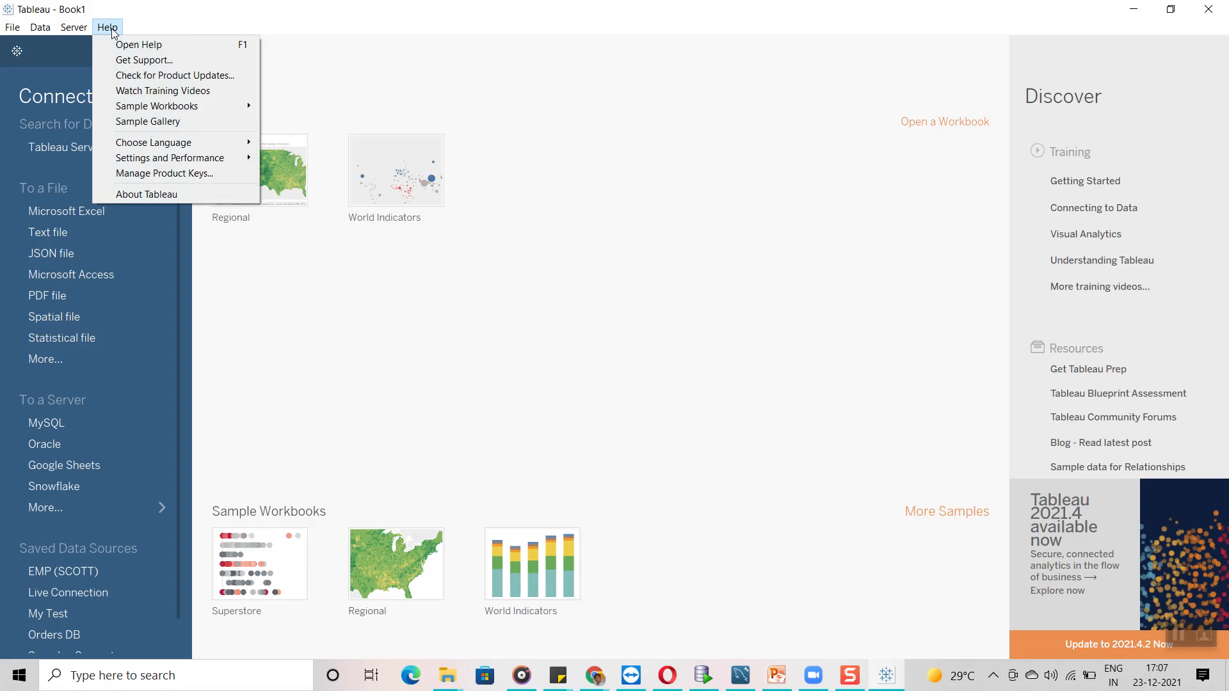
click(135, 194)
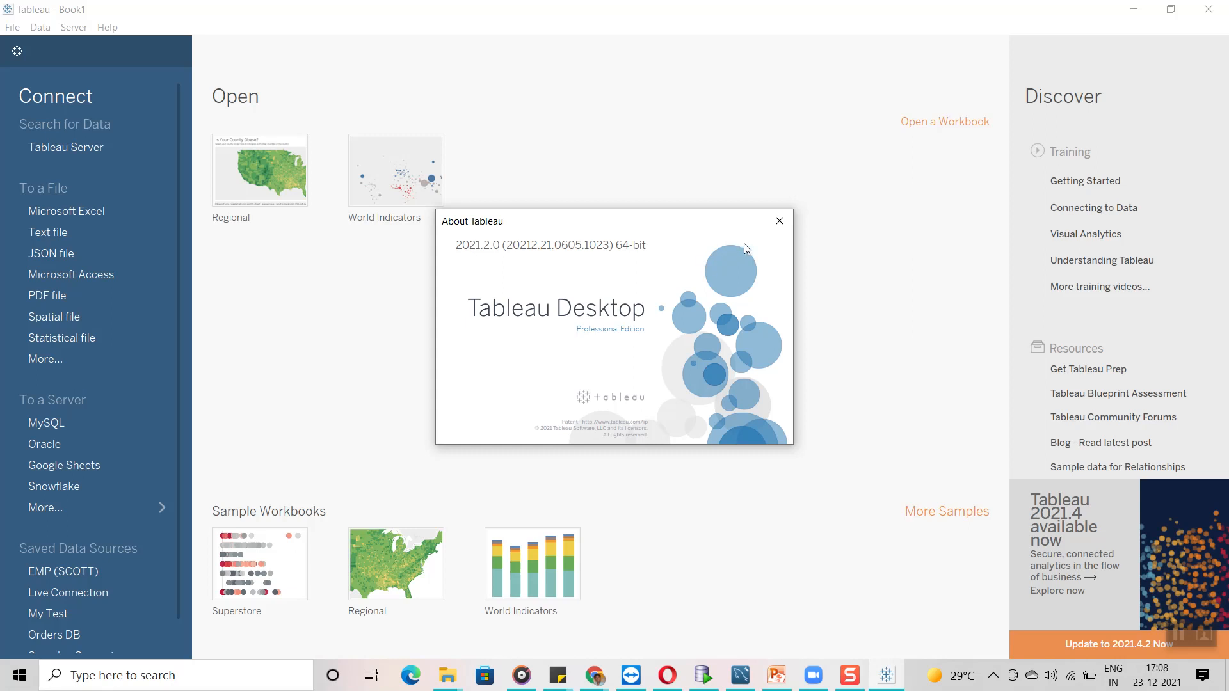
click(778, 227)
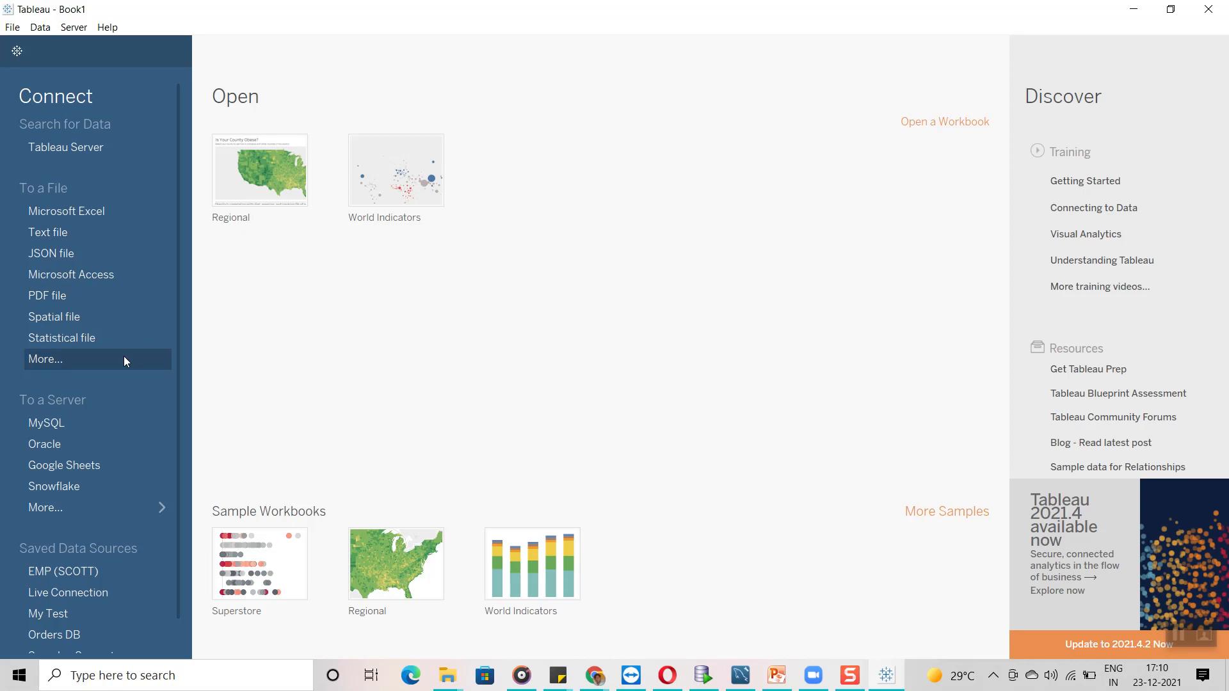
Connect to the Pivot Microsoft Excel workbook stored in the Documents folder
click(67, 211)
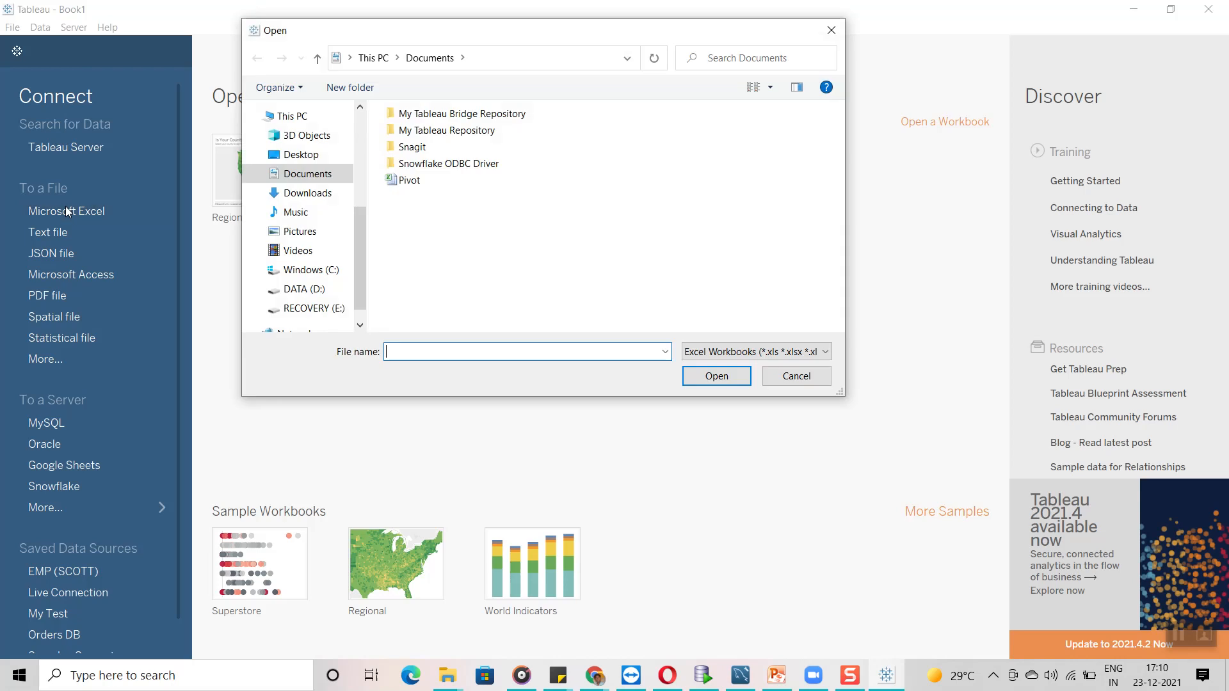
drag(458, 39, 461, 71)
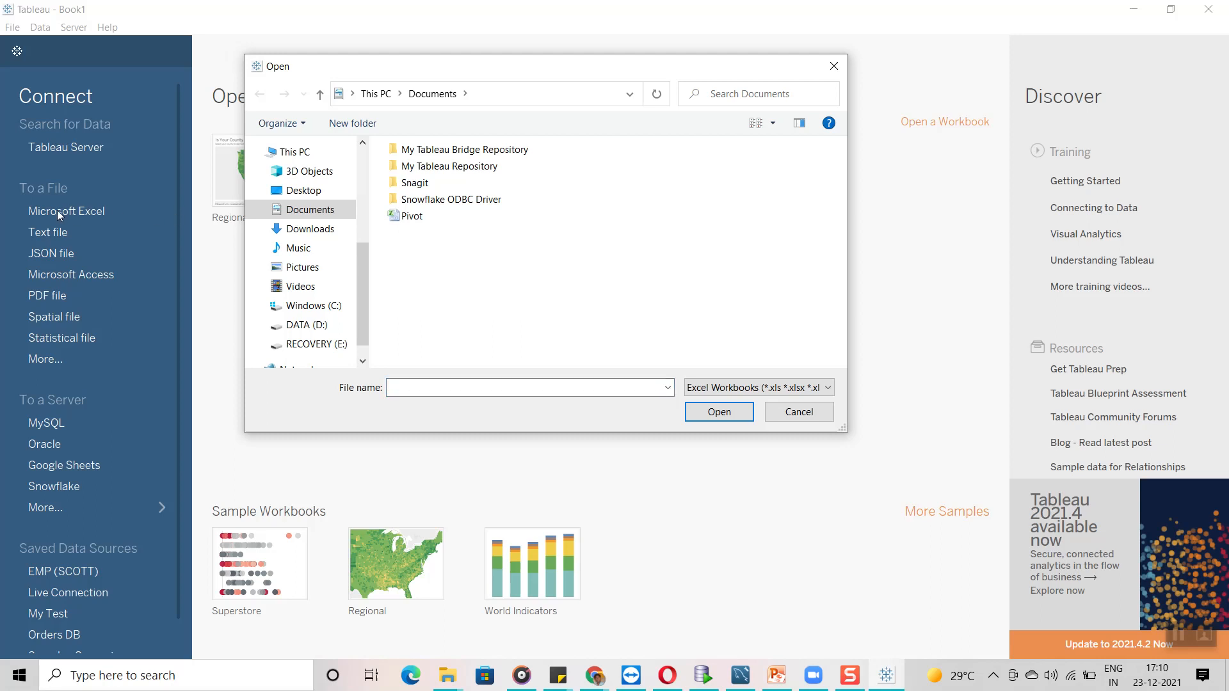
click(318, 231)
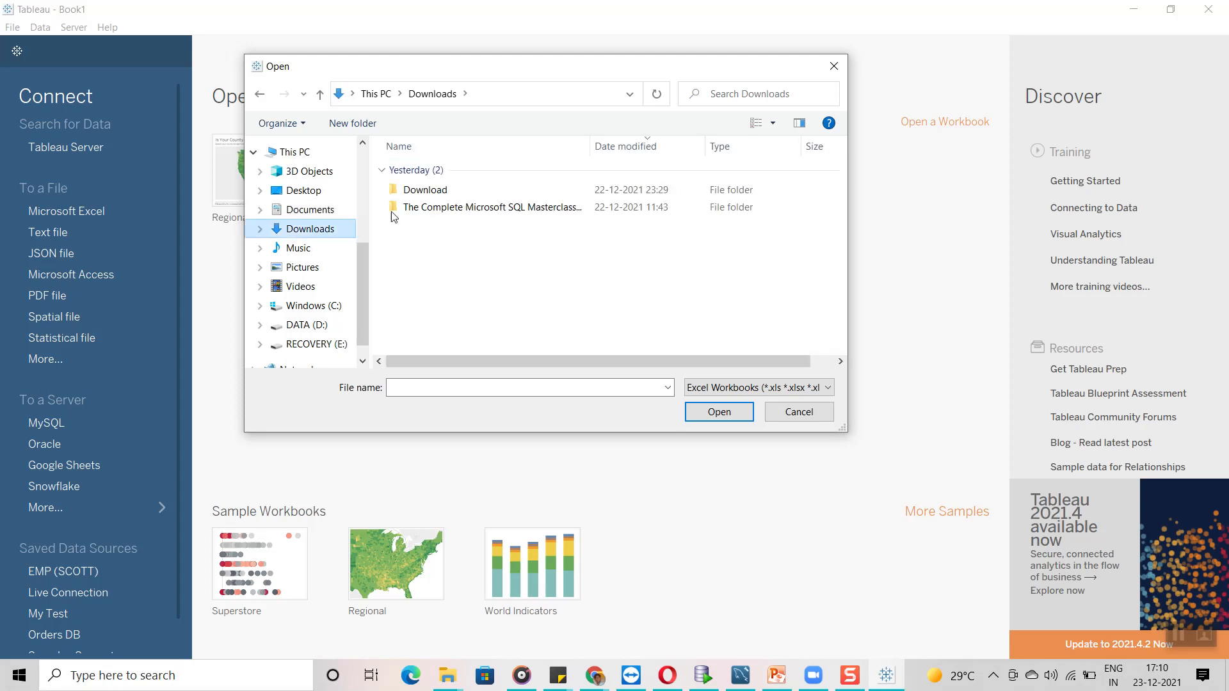
click(320, 324)
click(318, 345)
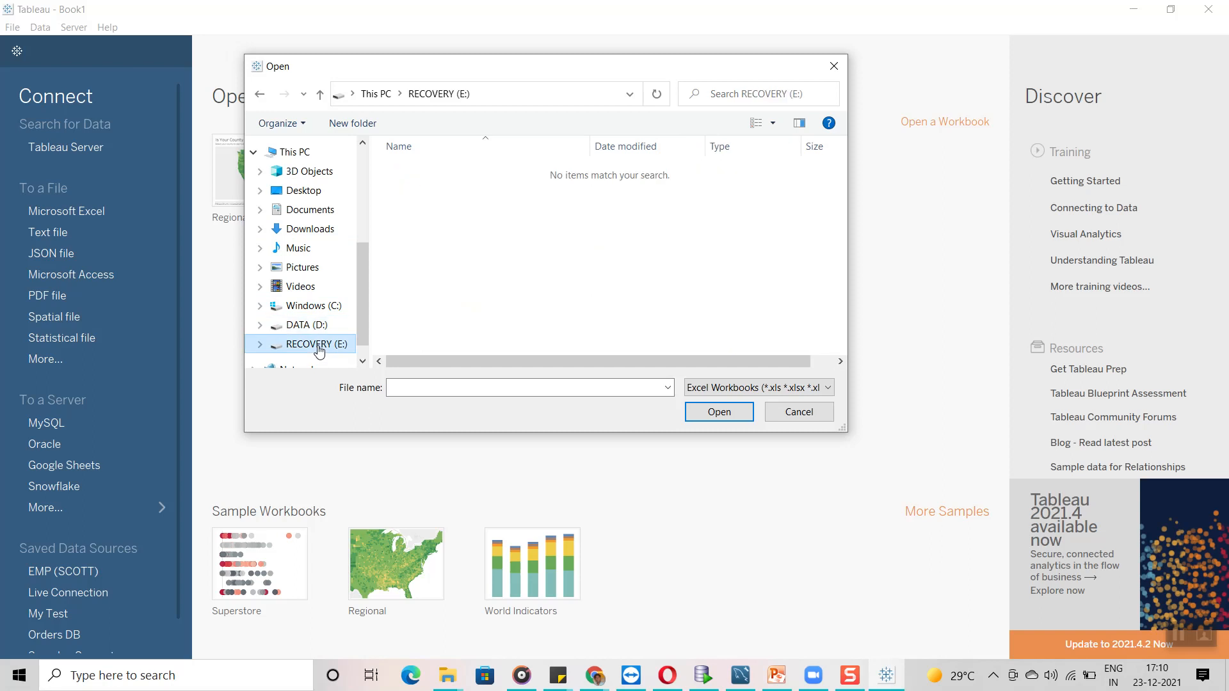
scroll(364, 295, down, 1)
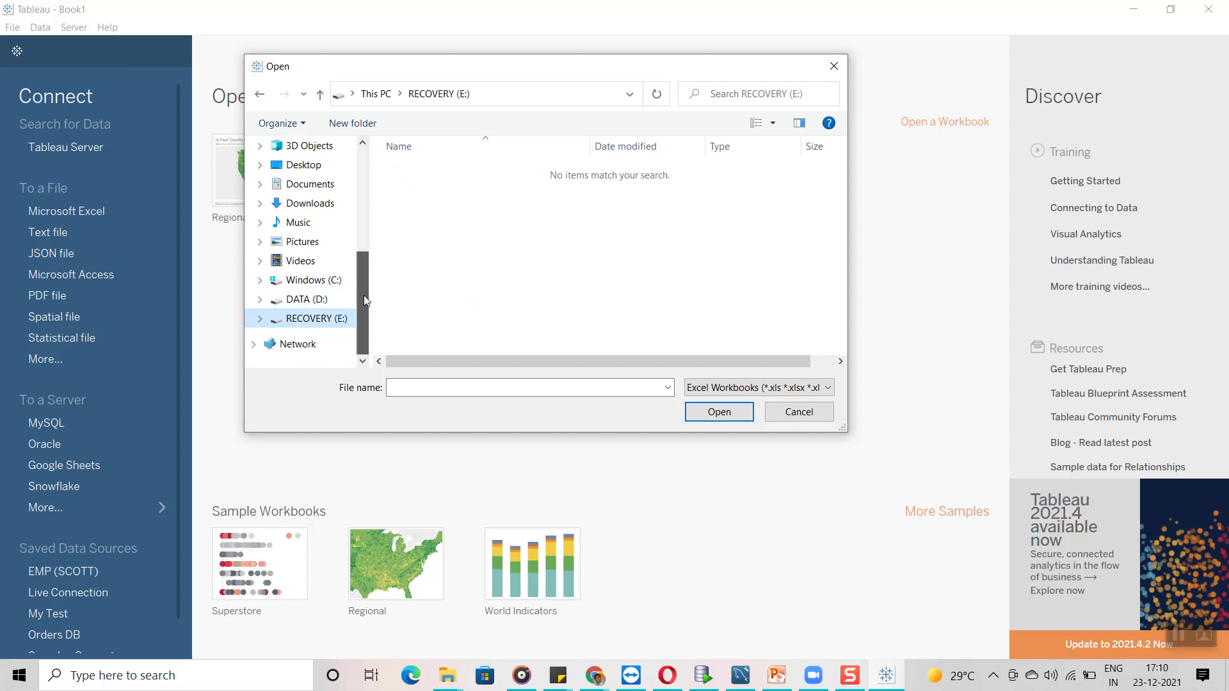
click(304, 242)
click(307, 204)
click(309, 183)
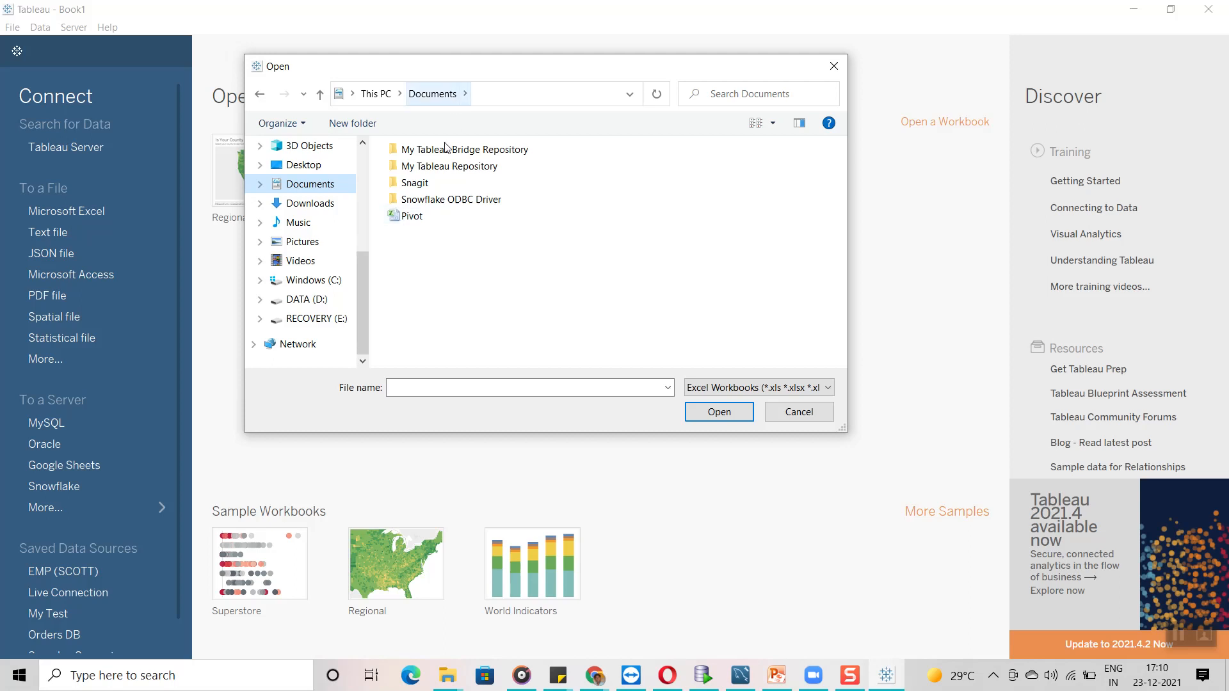
click(423, 223)
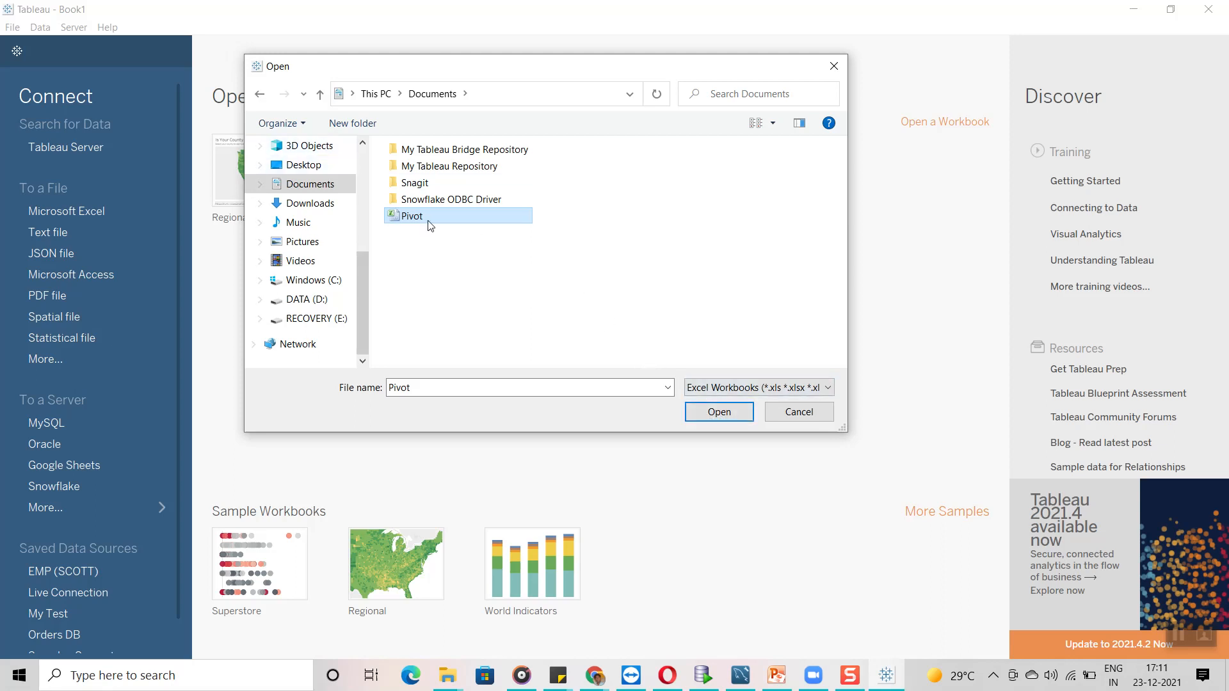
click(712, 412)
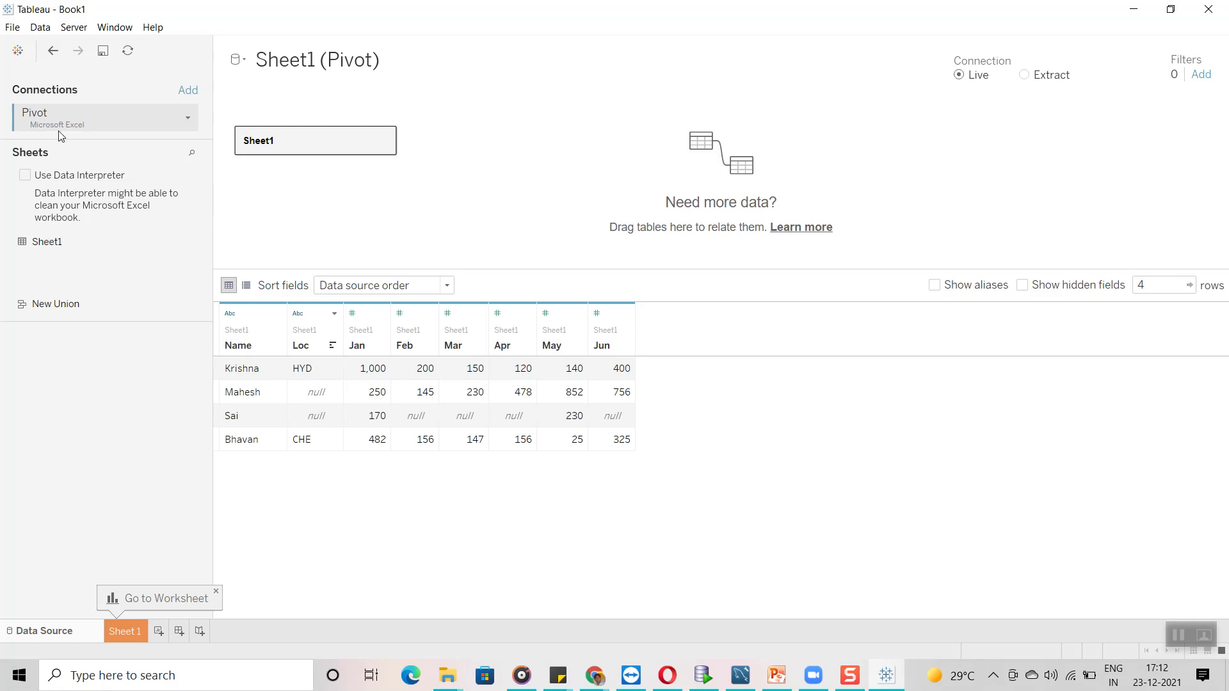
View the file location behind the Pivot connection through Edit Connection, closing the dialog without choosing another file
click(189, 119)
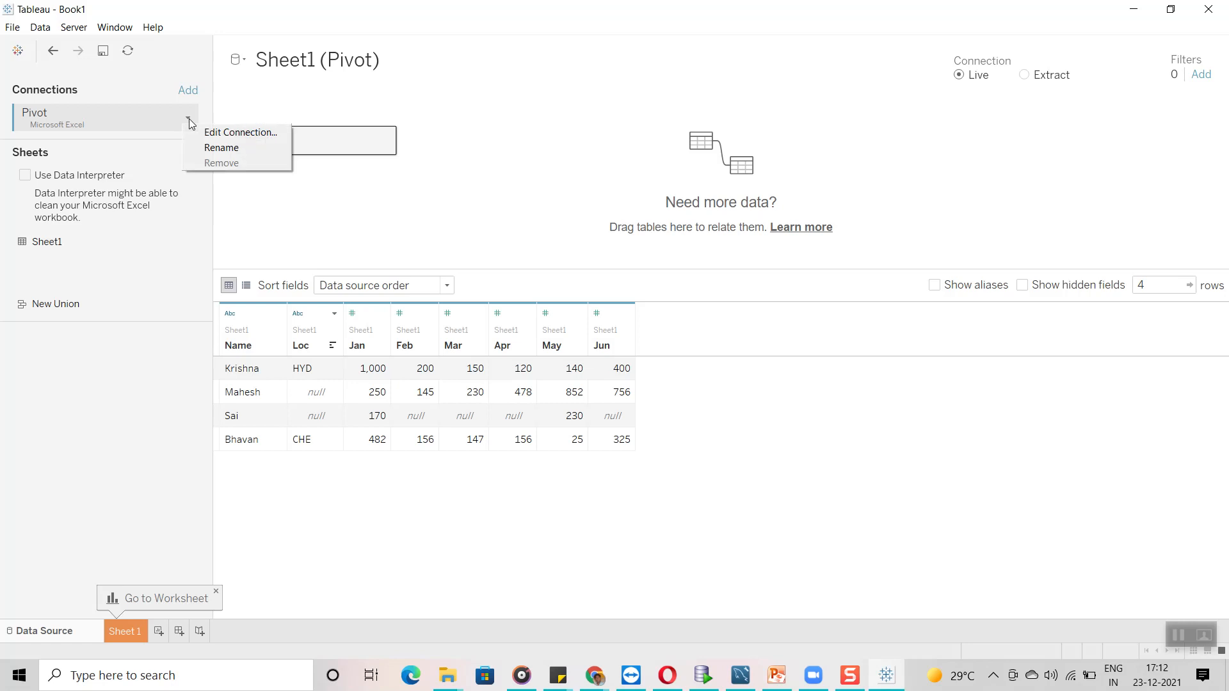
click(224, 135)
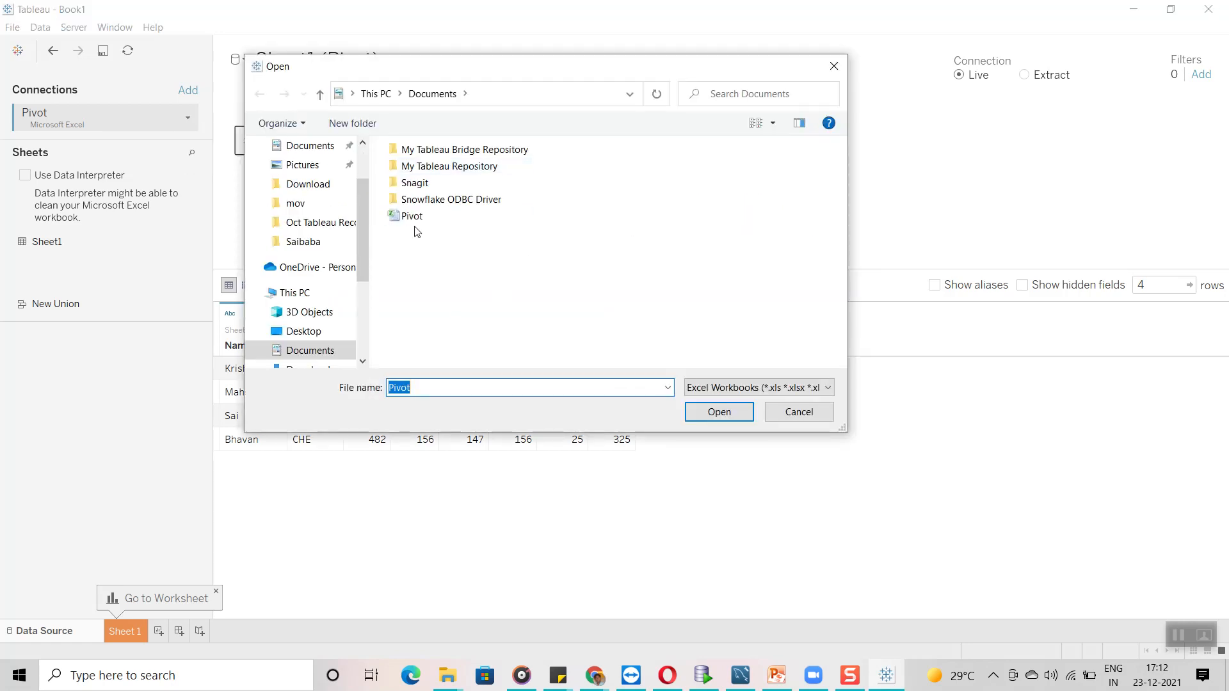
click(515, 95)
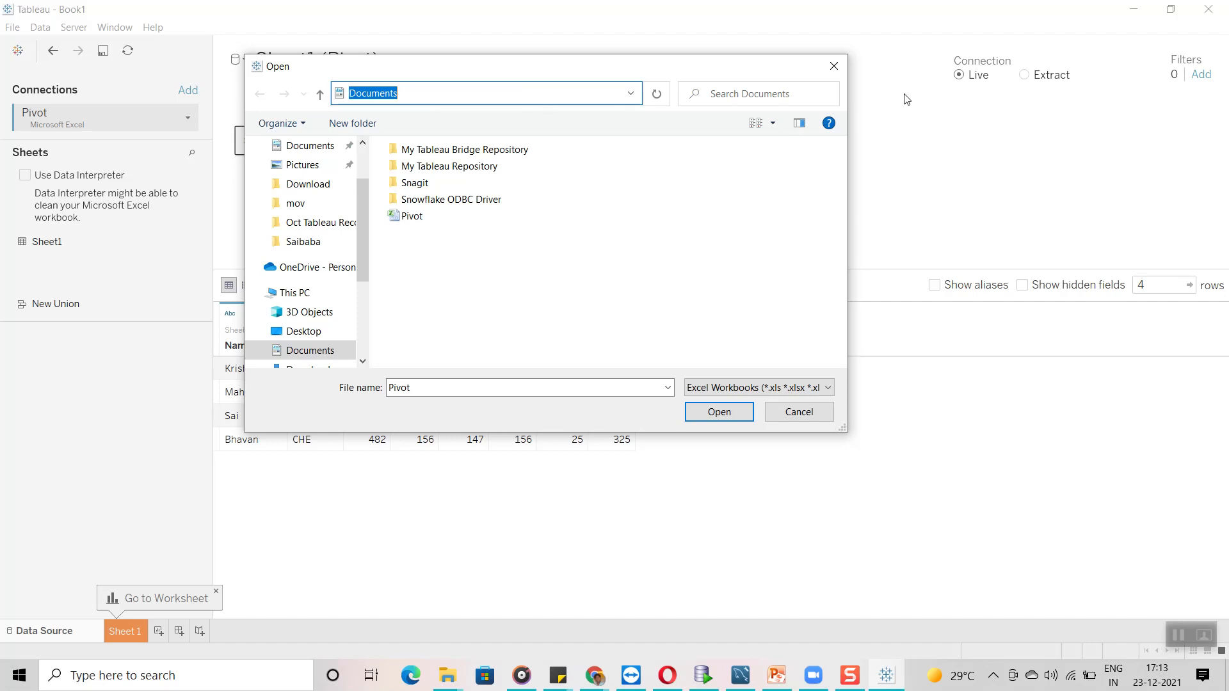
click(840, 72)
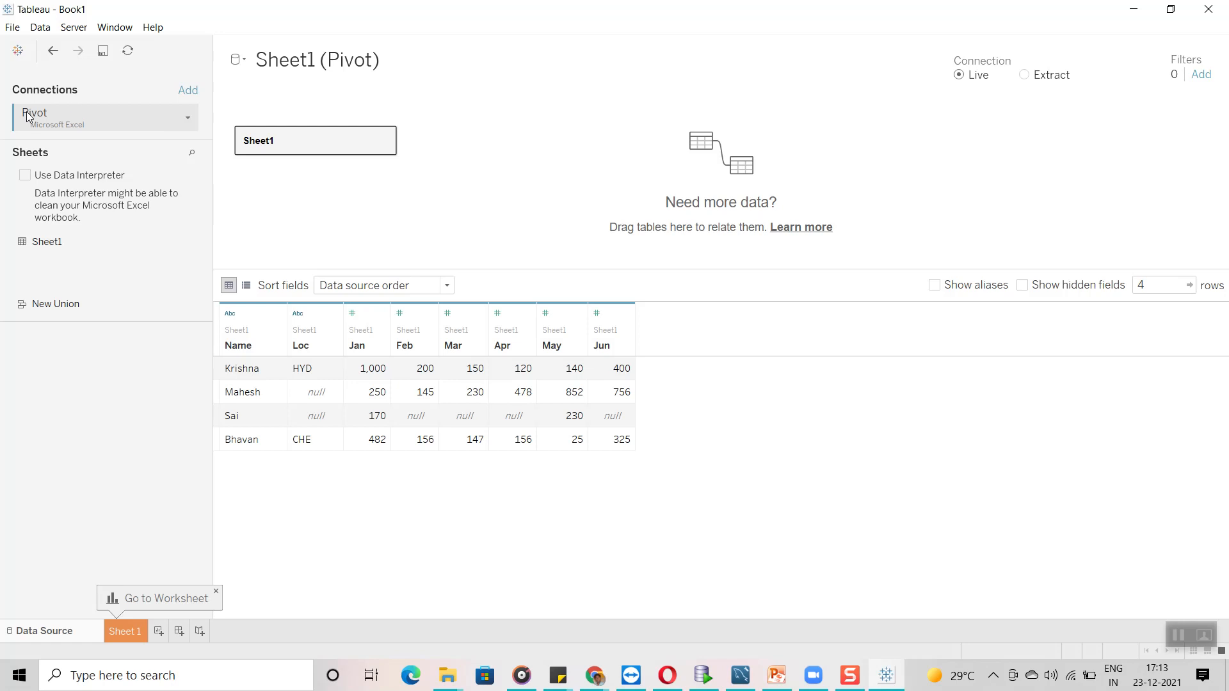
click(187, 116)
click(214, 136)
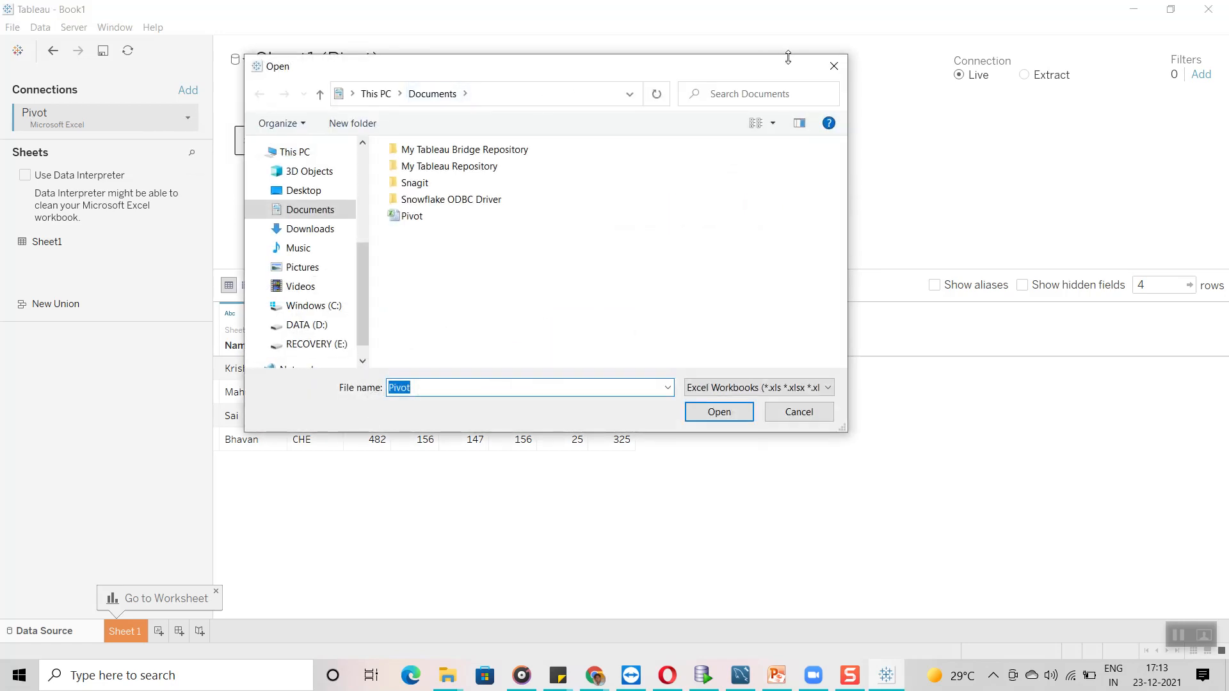
click(834, 66)
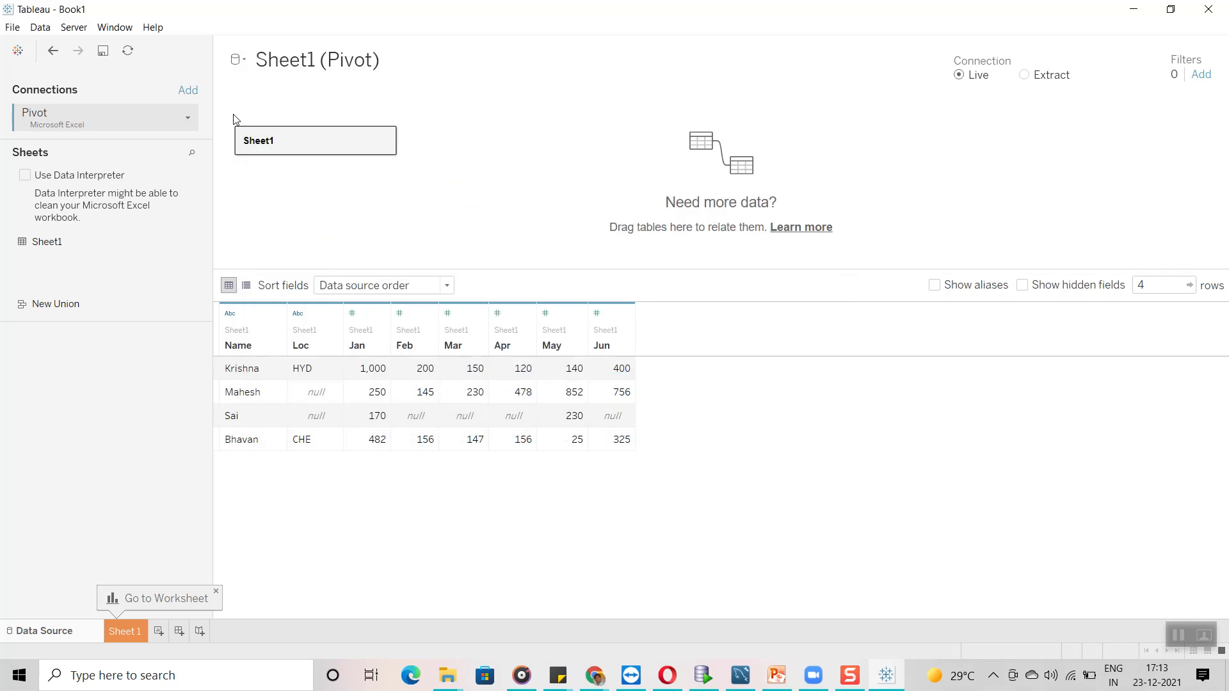
Rename the Pivot connection to "Excel Soure"
click(187, 116)
click(205, 146)
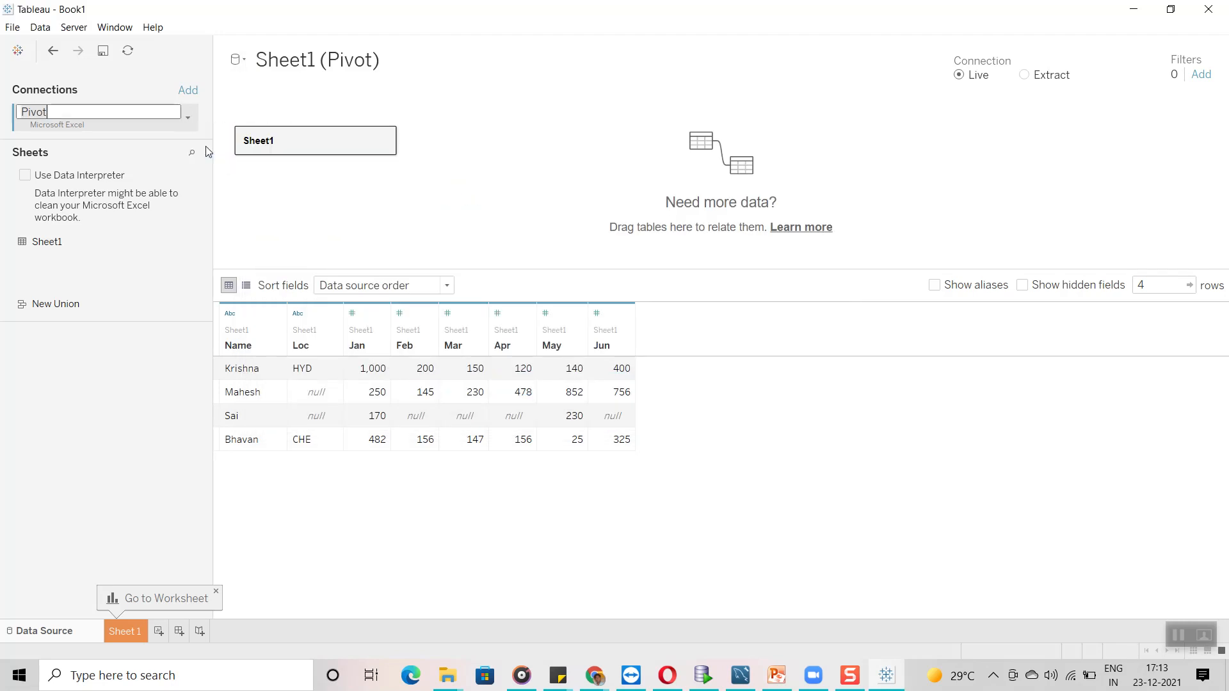
key(BackSpace)
key(BackSpace)
key(BackSpace)
key(BackSpace)
key(BackSpace)
text(fljhrgldsfjbvjh)
key(BackSpace)
key(BackSpace)
key(BackSpace)
key(BackSpace)
key(BackSpace)
key(BackSpace)
key(BackSpace)
key(BackSpace)
key(BackSpace)
key(BackSpace)
key(BackSpace)
key(BackSpace)
key(BackSpace)
key(BackSpace)
key(BackSpace)
text(EX)
text(xcel )
text(Soure)
key(Return)
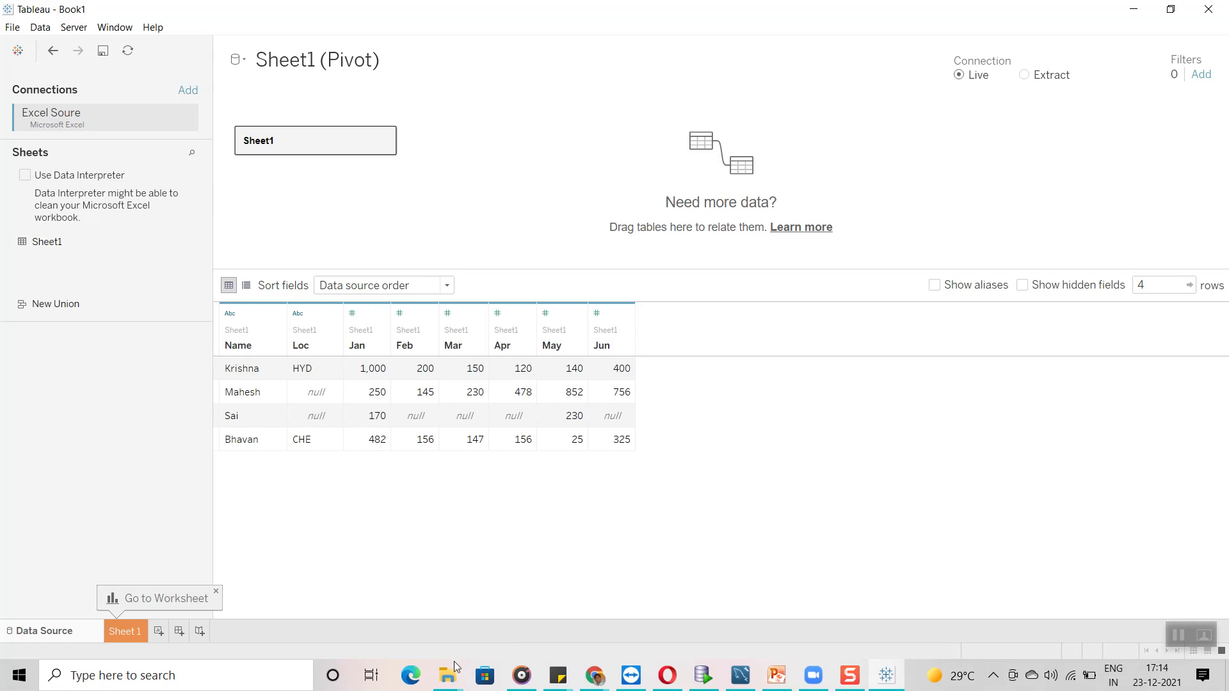
Open the Pivot workbook from the Documents folder in Excel and dismiss the Office Activation Wizard
mouse_move(452, 686)
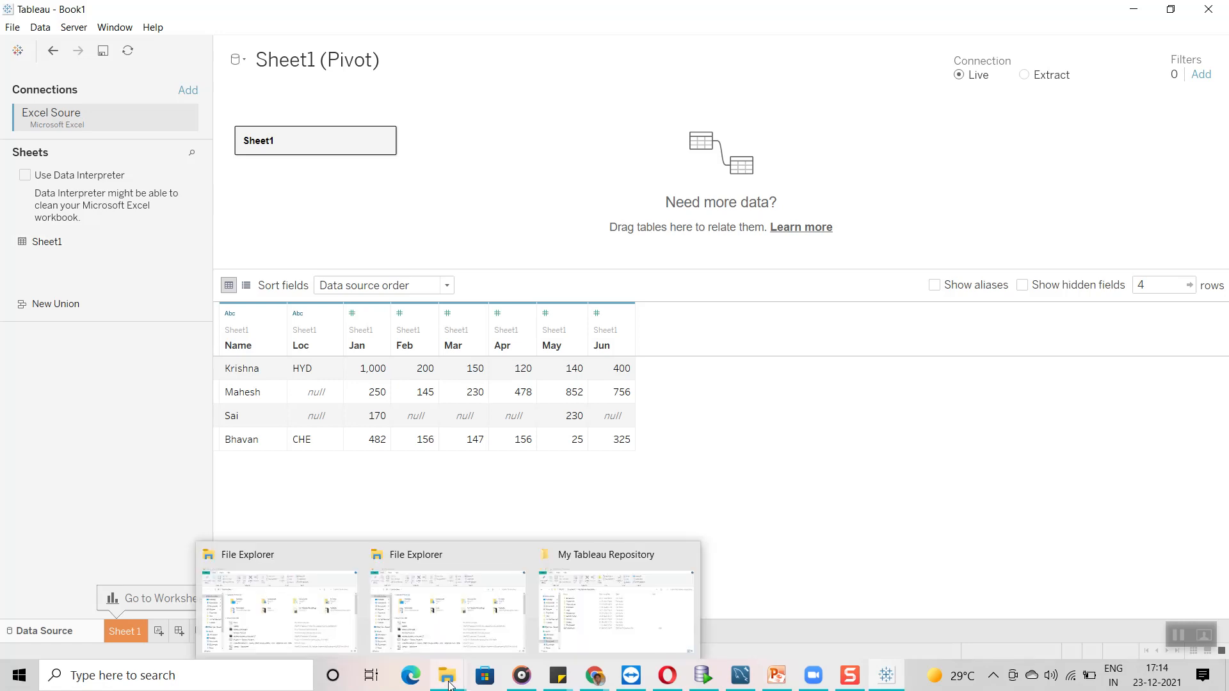
click(282, 604)
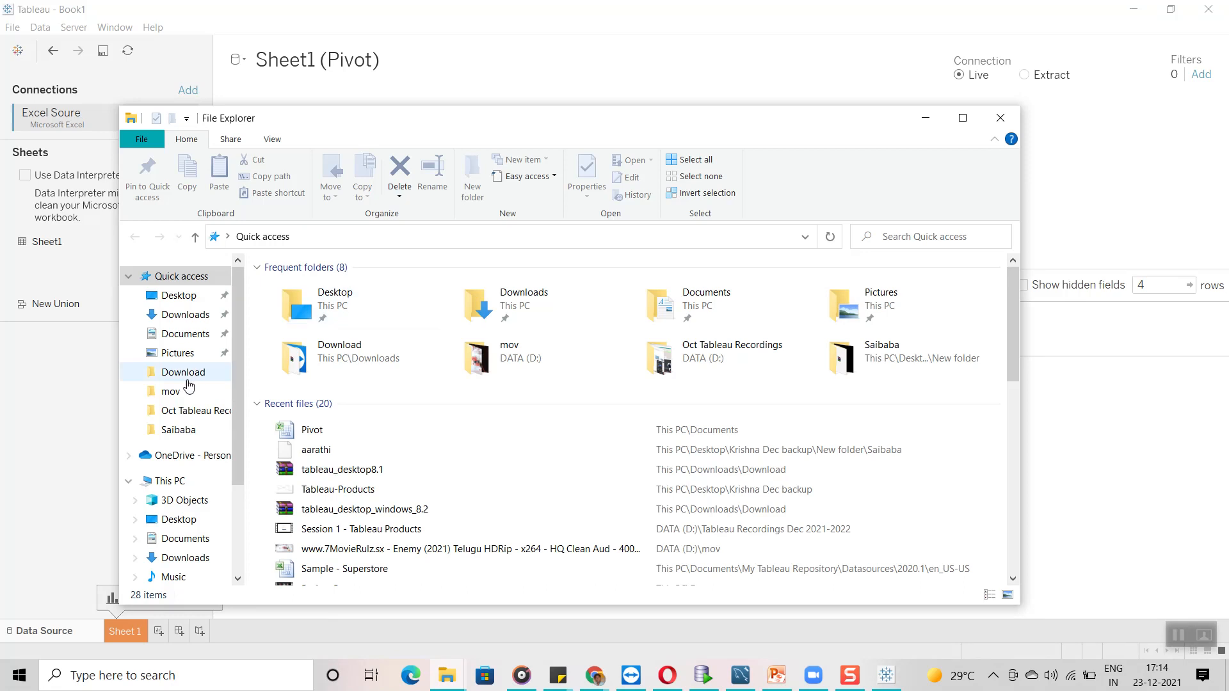
click(179, 334)
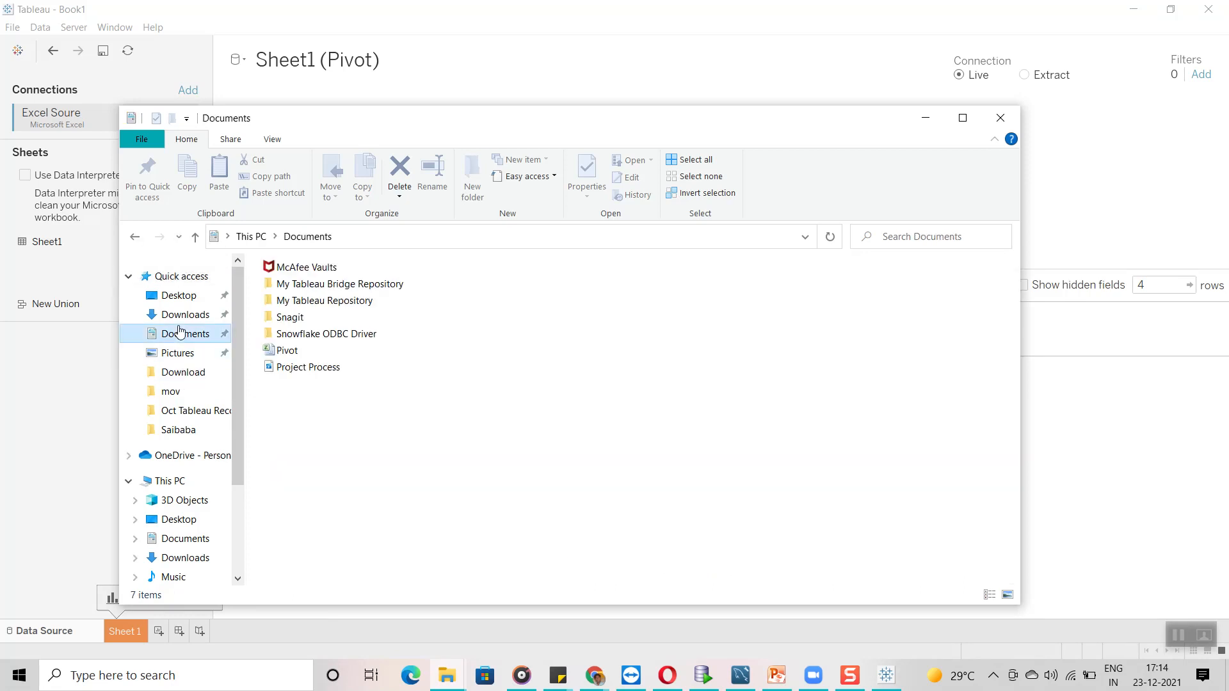
double_click(285, 352)
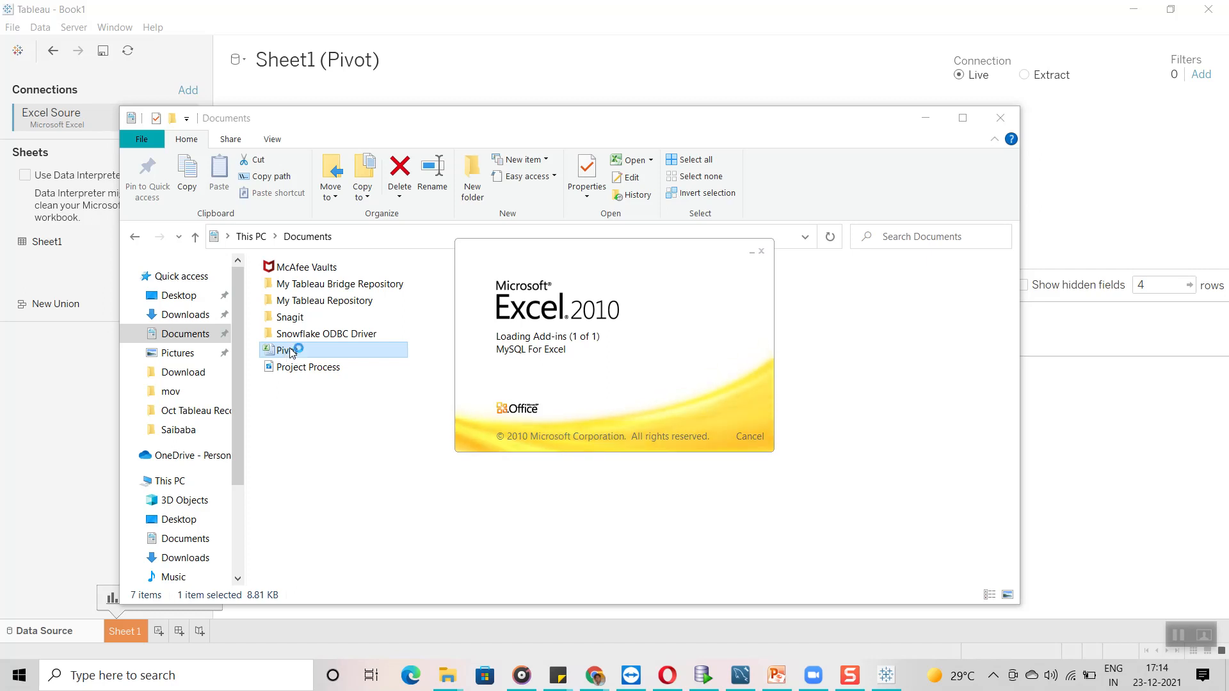
click(926, 118)
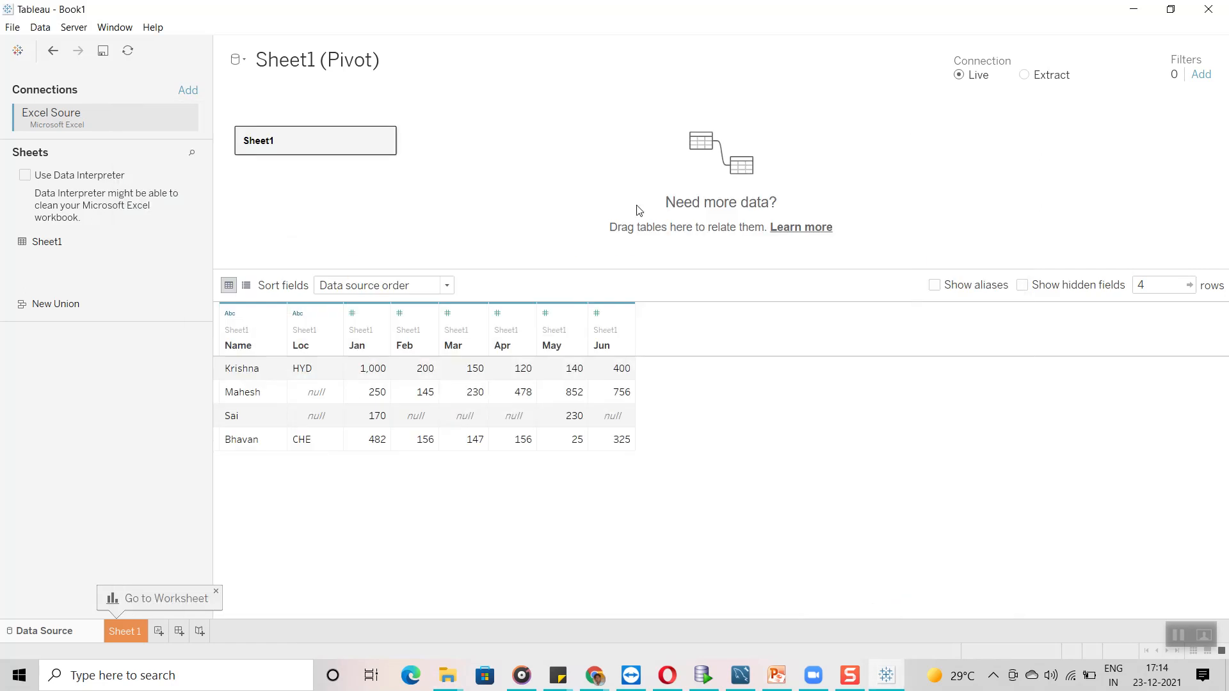
click(888, 684)
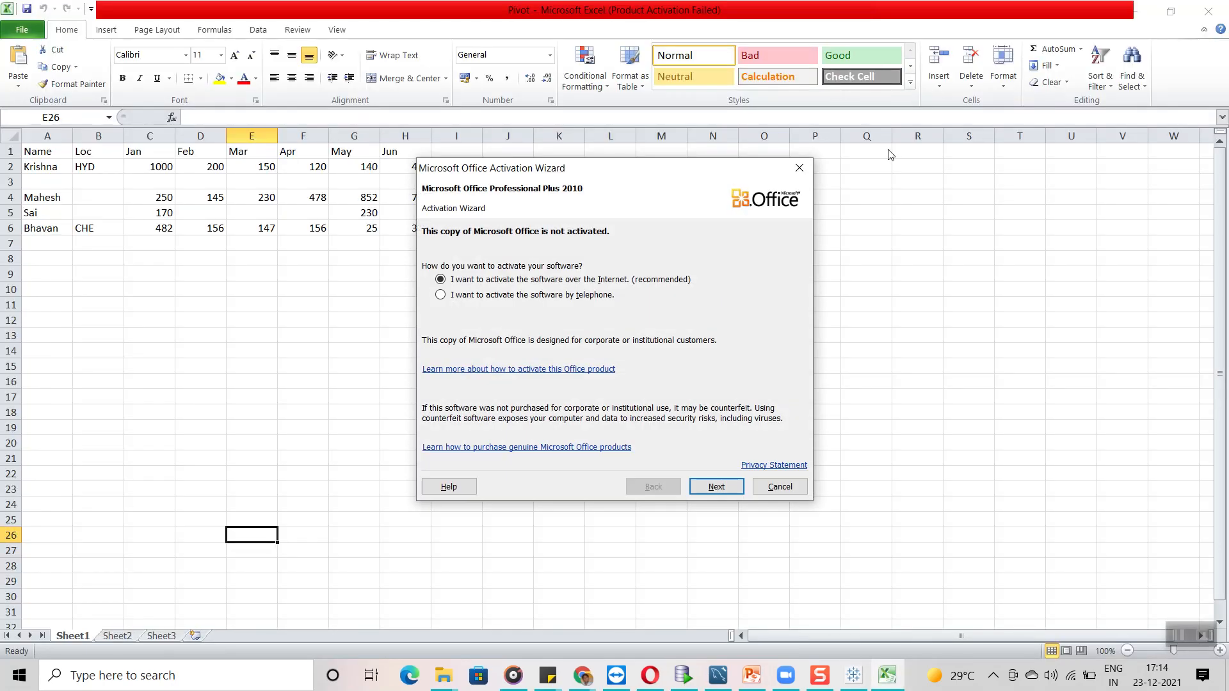
click(799, 167)
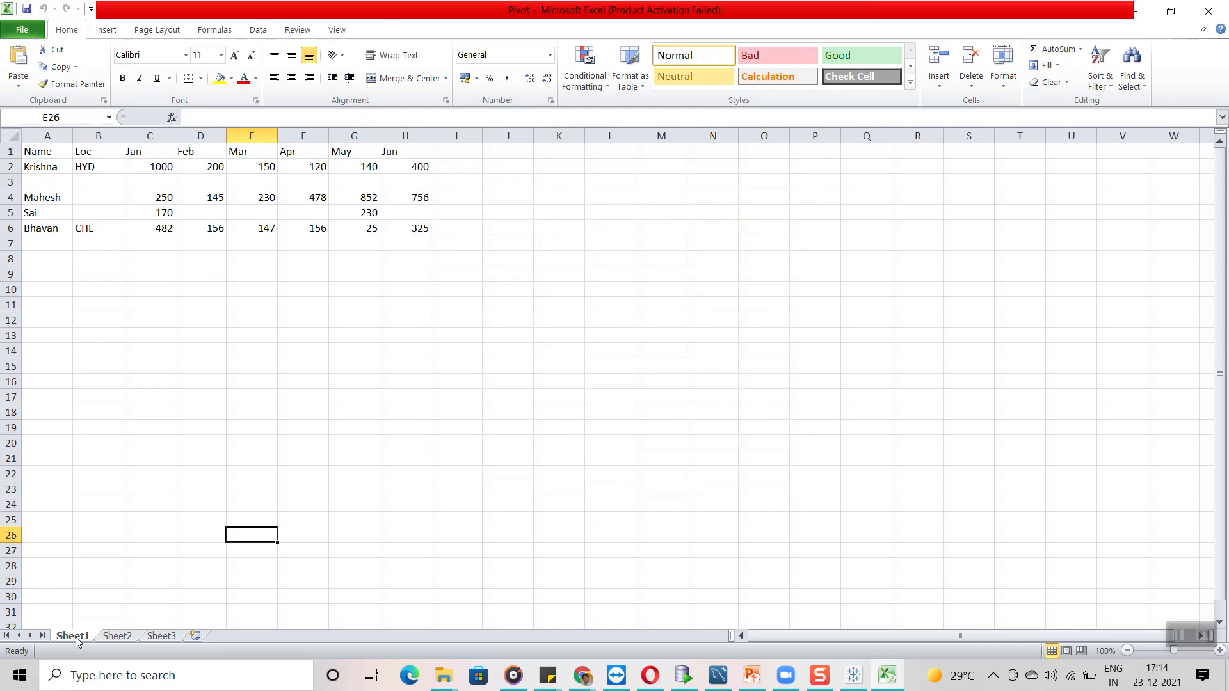
Examine the contents of Sheet2 and Sheet3 in the Pivot workbook and go back to Sheet1
click(113, 639)
click(157, 639)
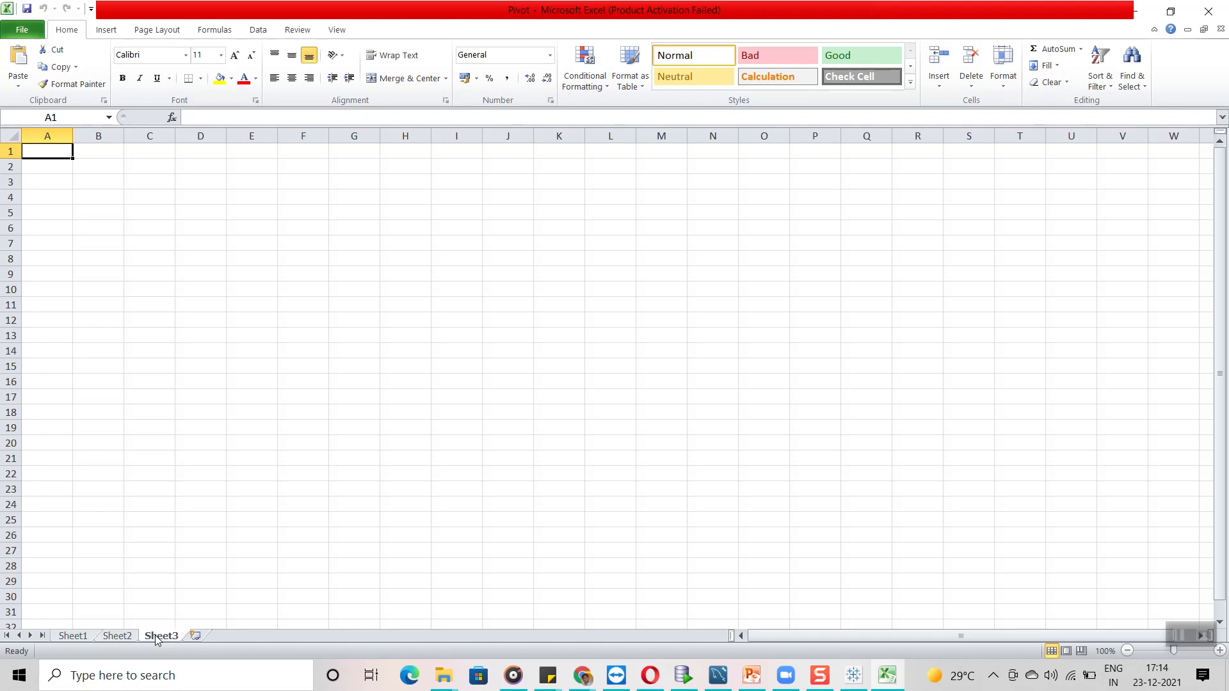
click(125, 638)
click(157, 639)
click(126, 638)
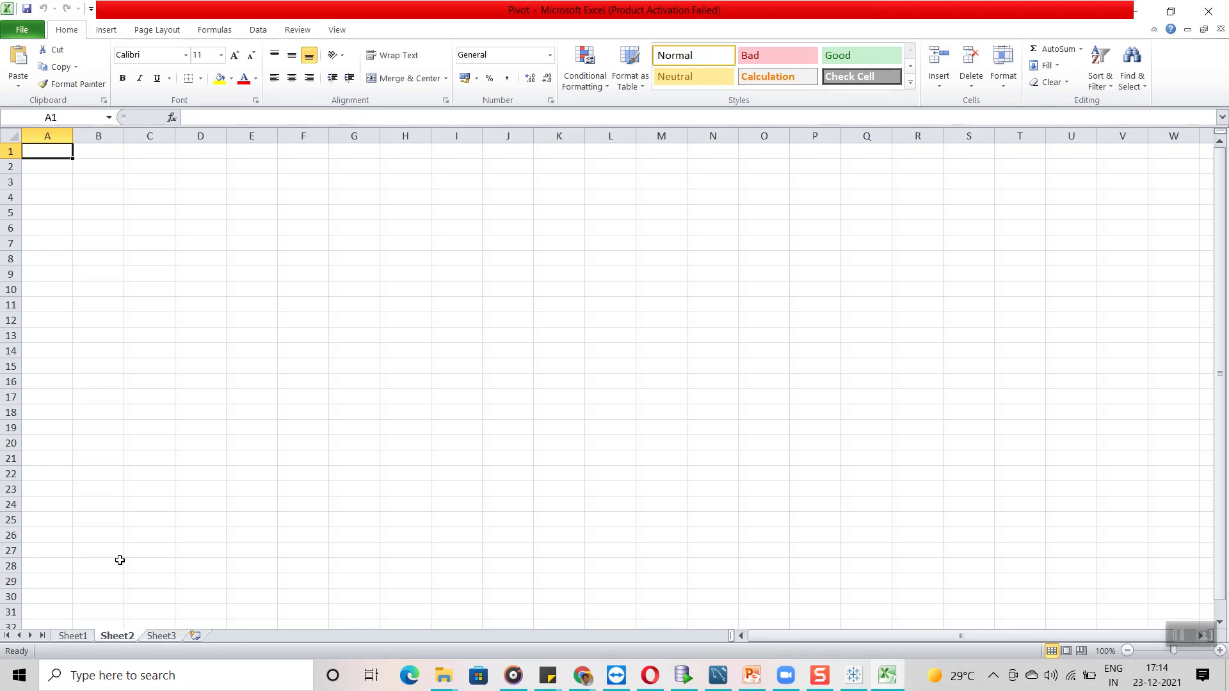
click(164, 639)
click(114, 637)
click(151, 640)
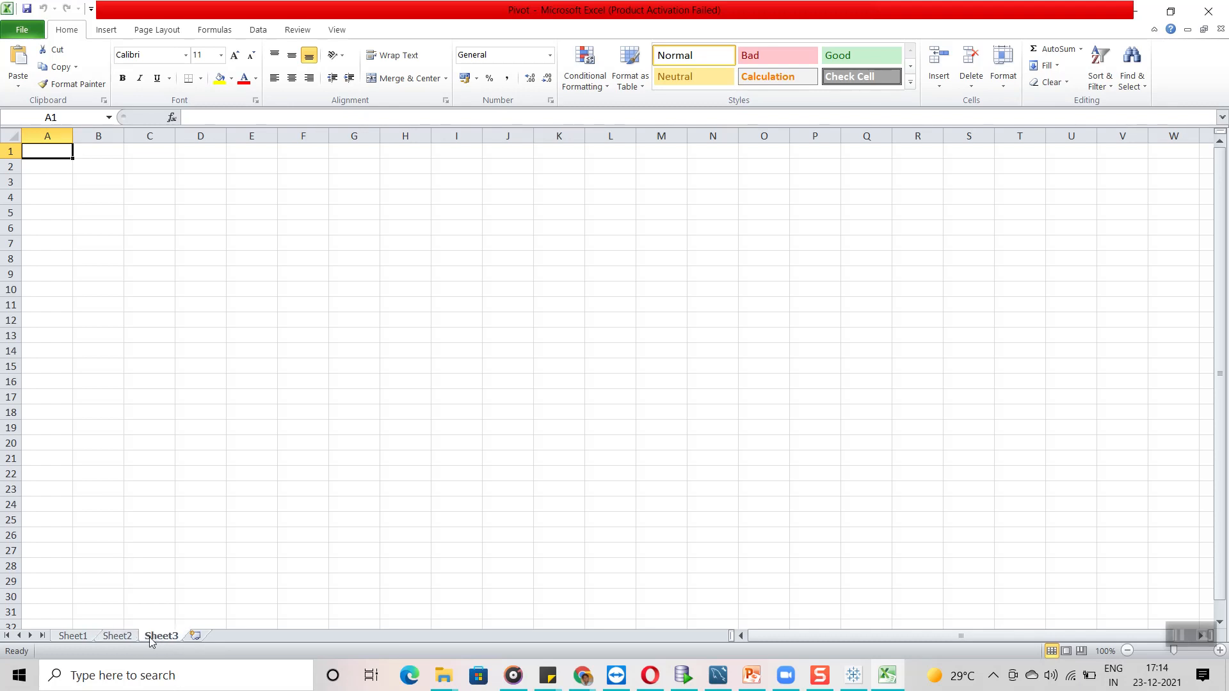
click(82, 637)
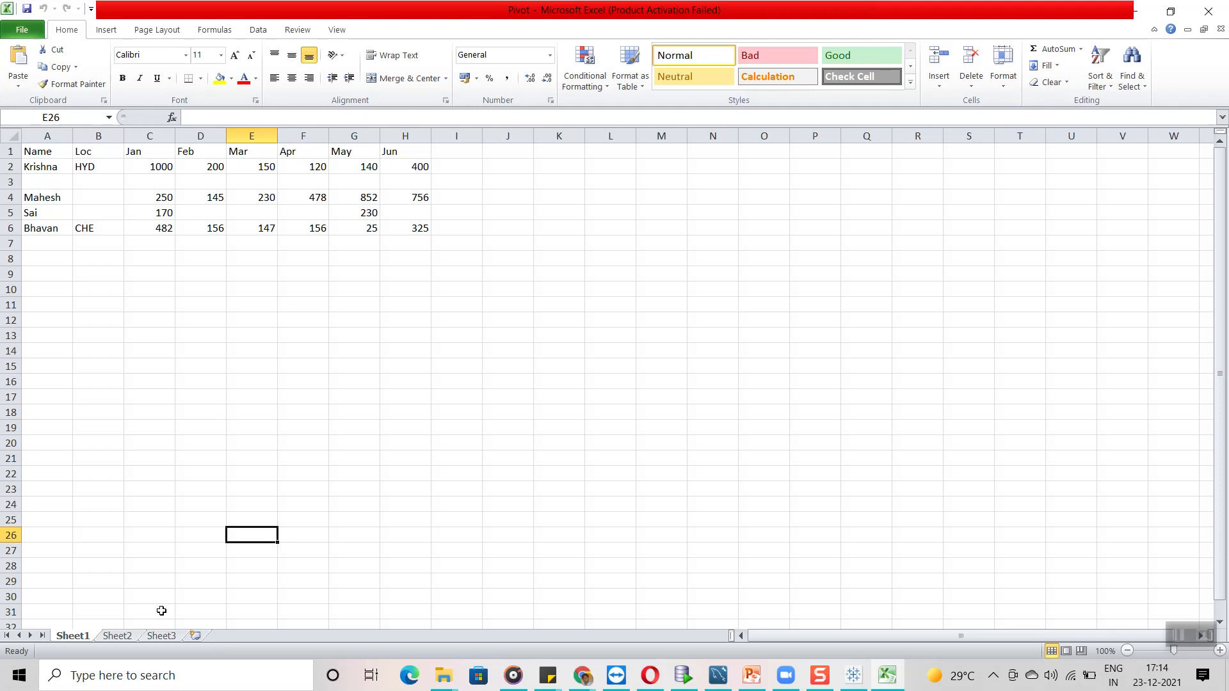
Enter the headers empid in A1 and name in B1 of Sheet2, and save the workbook
click(120, 636)
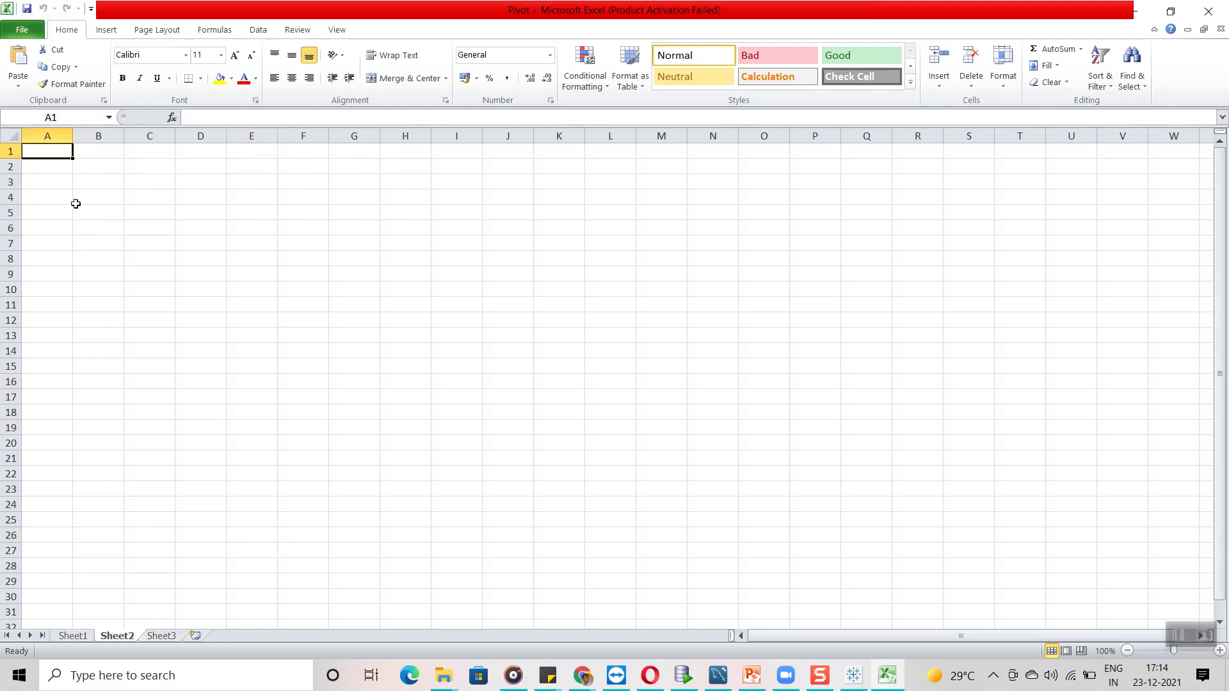
text(empid)
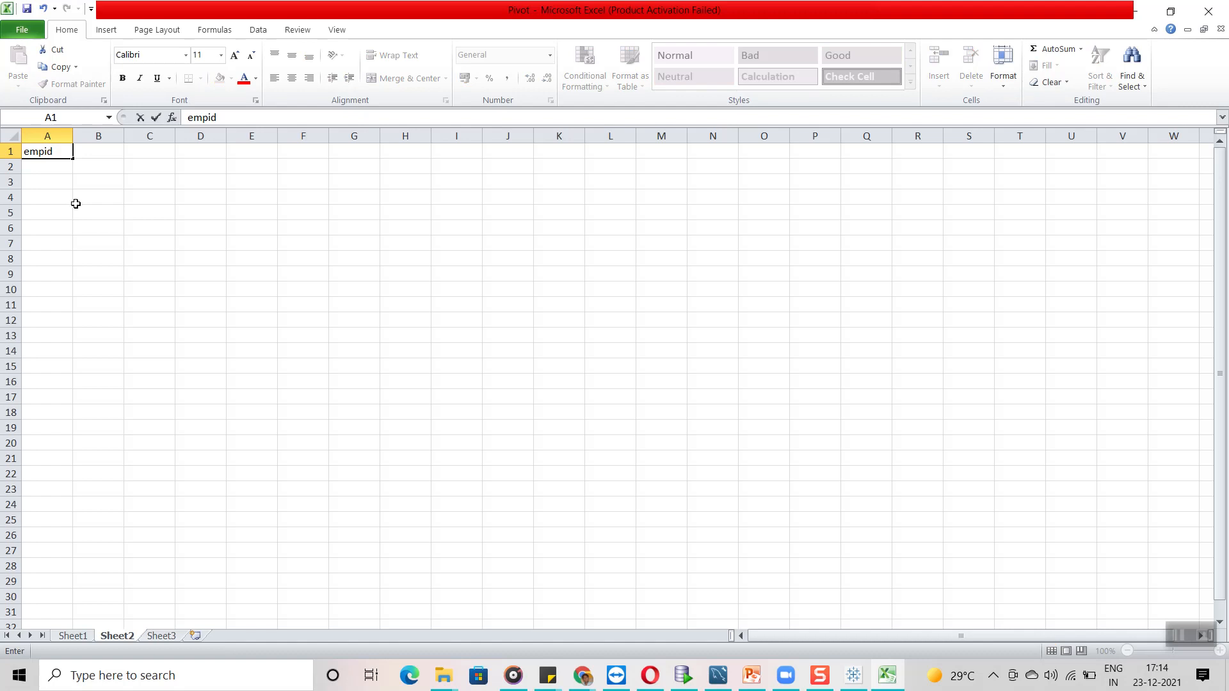
key(Tab)
text(name)
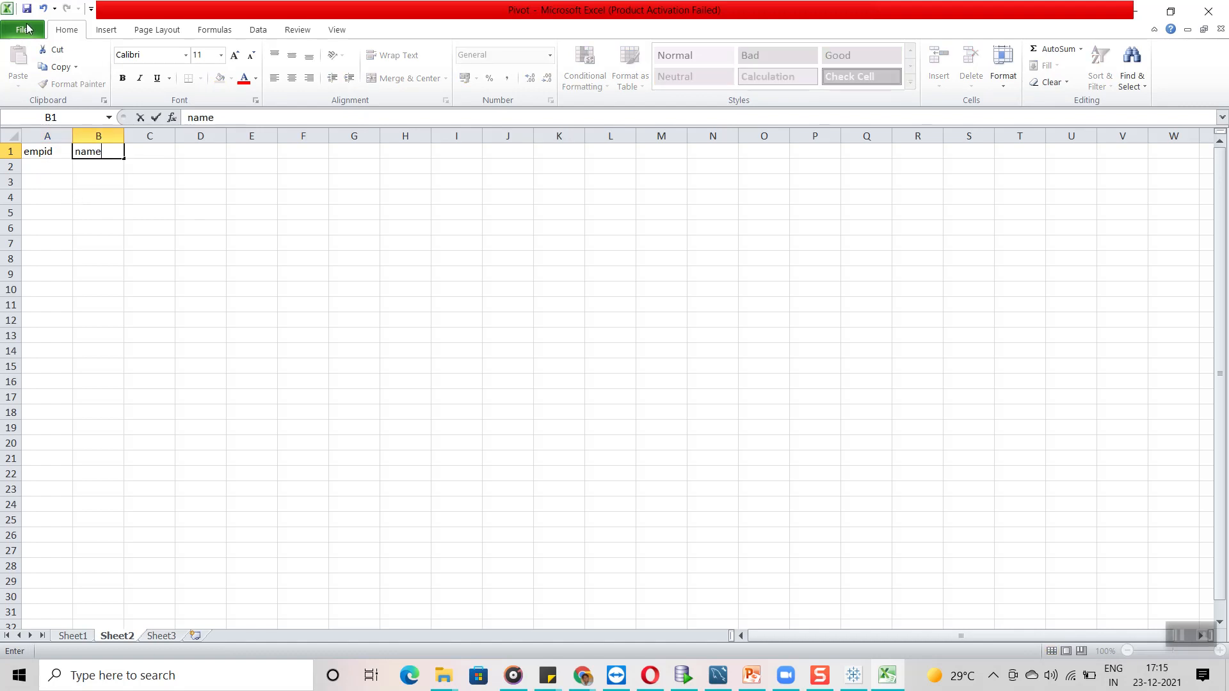
click(27, 8)
click(27, 10)
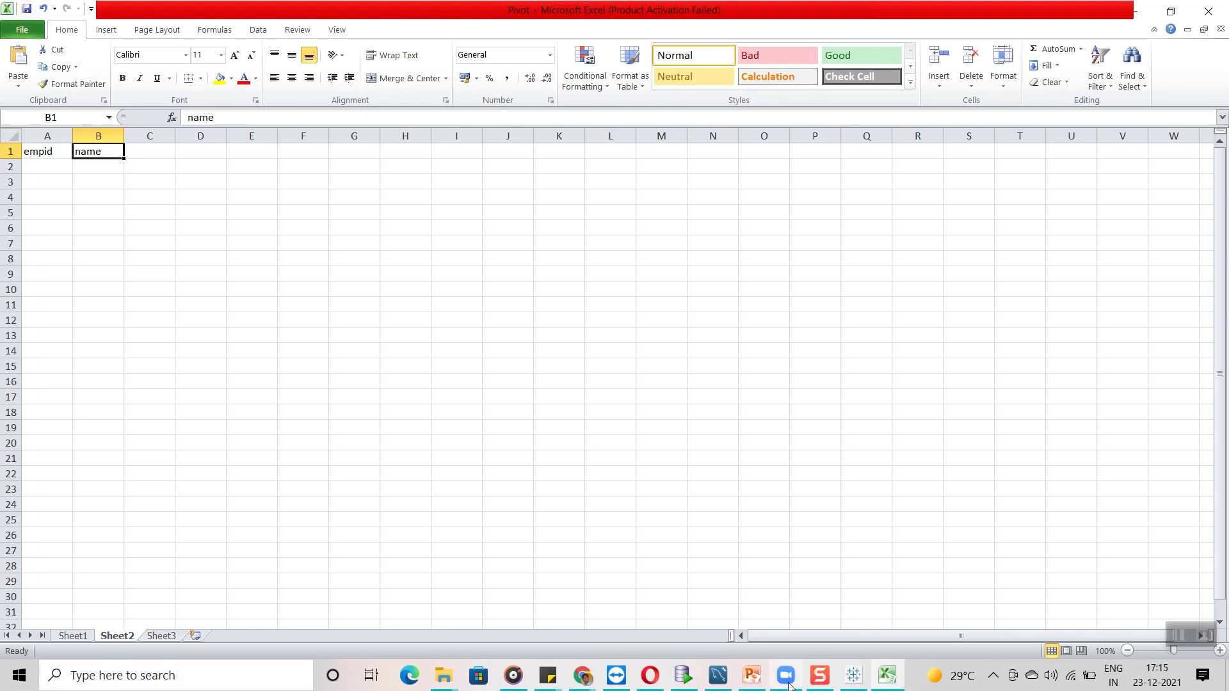
Switch to Tableau and refresh the data source to update its list of sheets
click(854, 675)
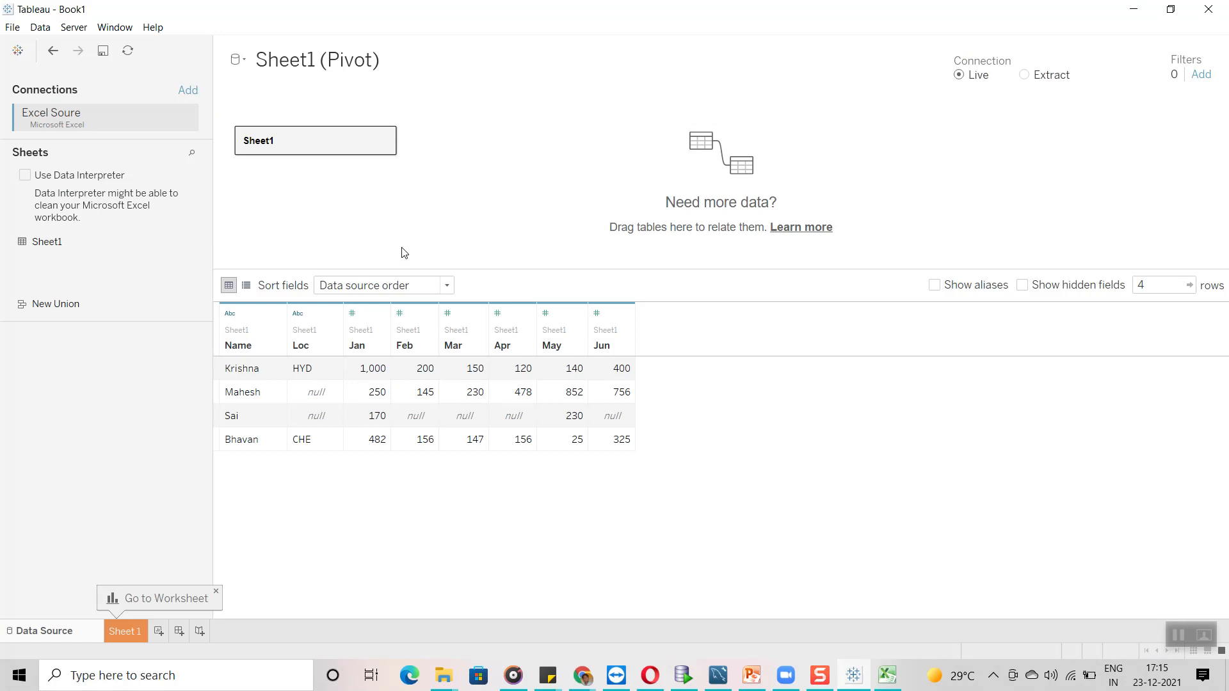
click(129, 52)
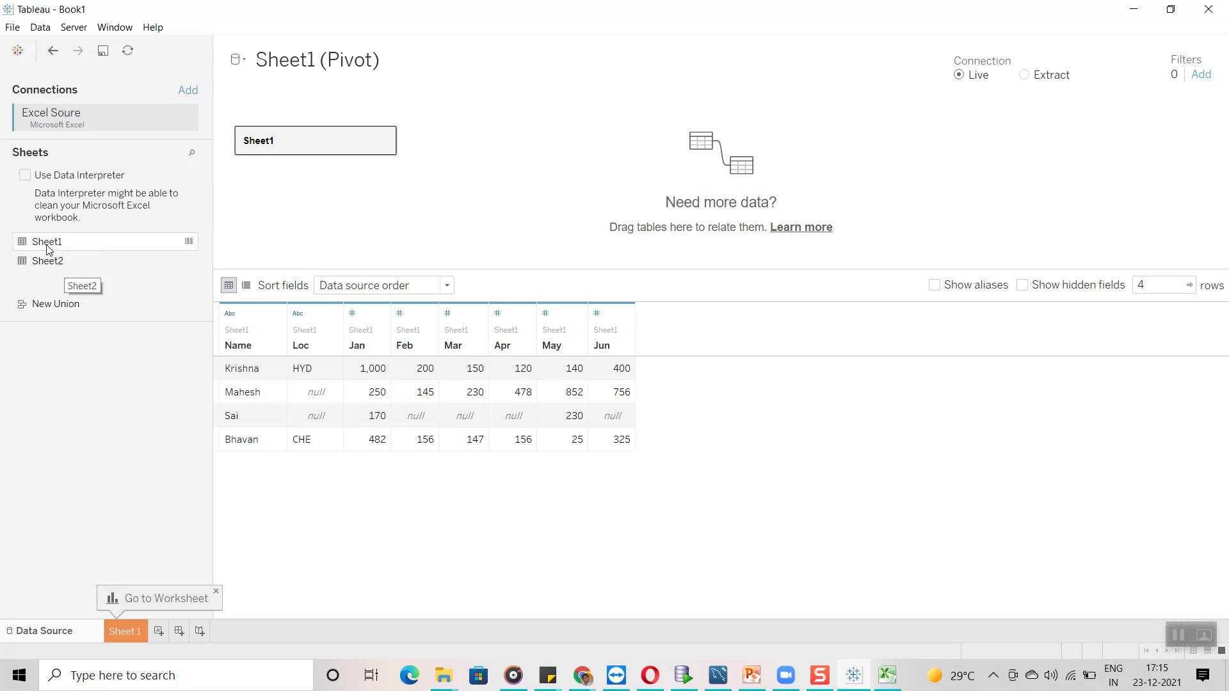
Switch to the Pivot workbook in Excel, compare the contents of Sheet1 and Sheet2, and return to Tableau
click(887, 675)
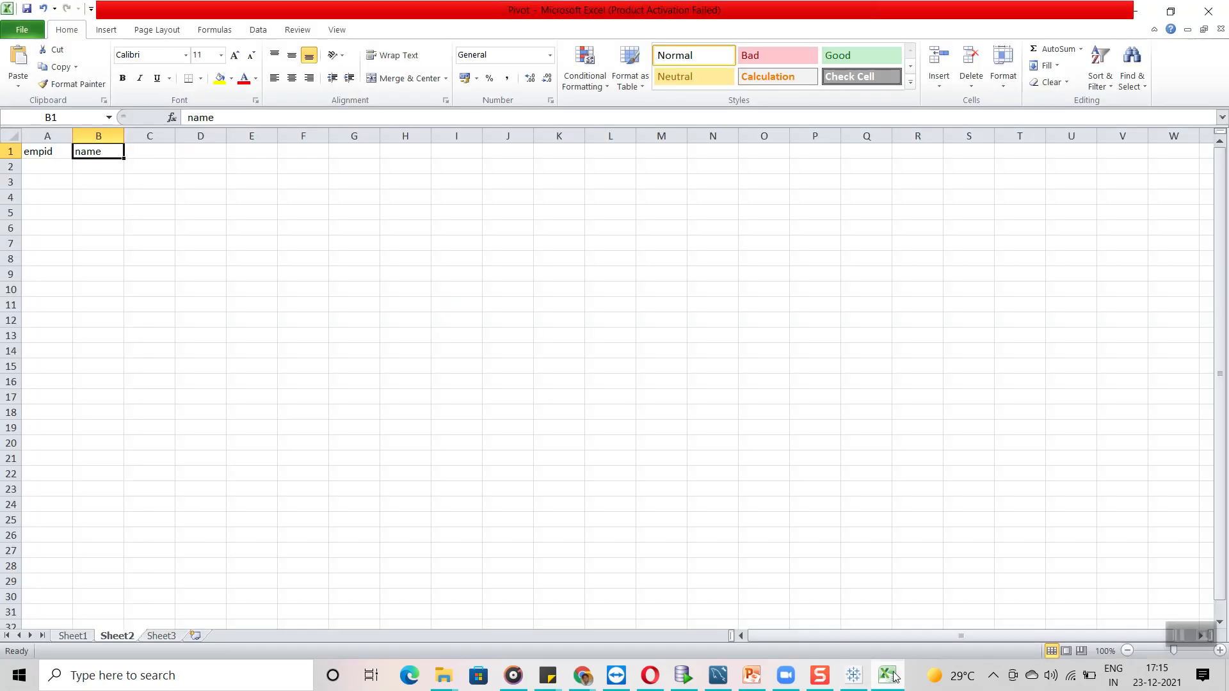
click(69, 637)
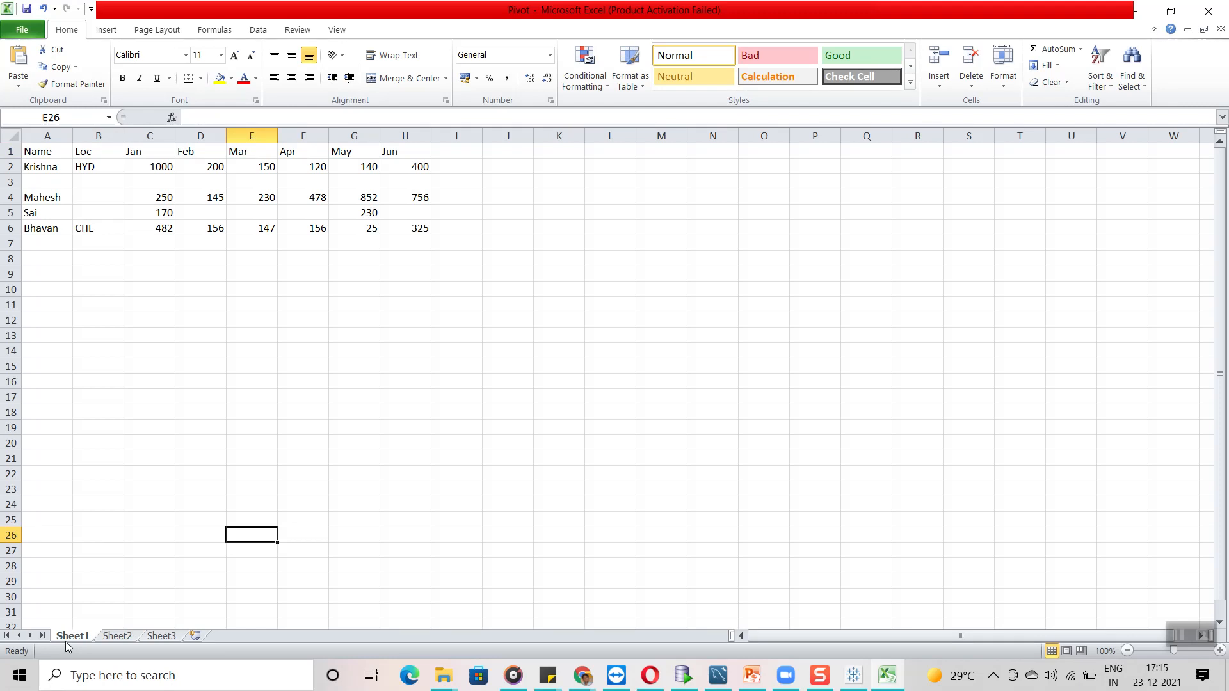
click(114, 640)
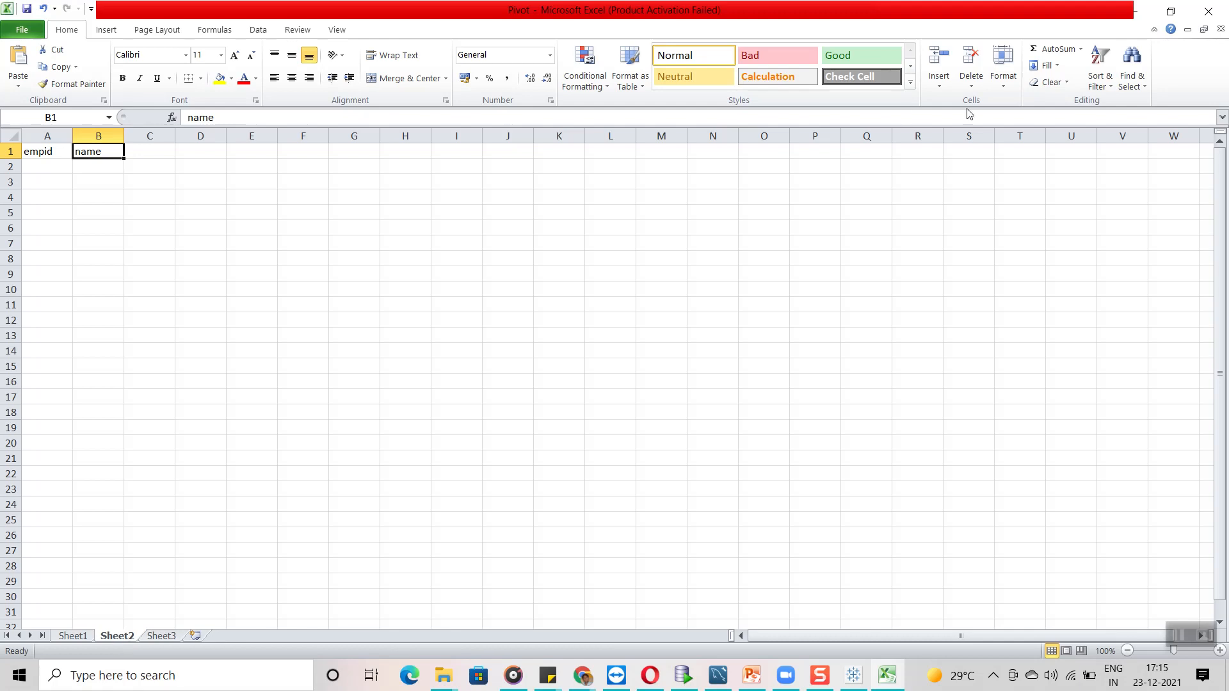
click(1145, 16)
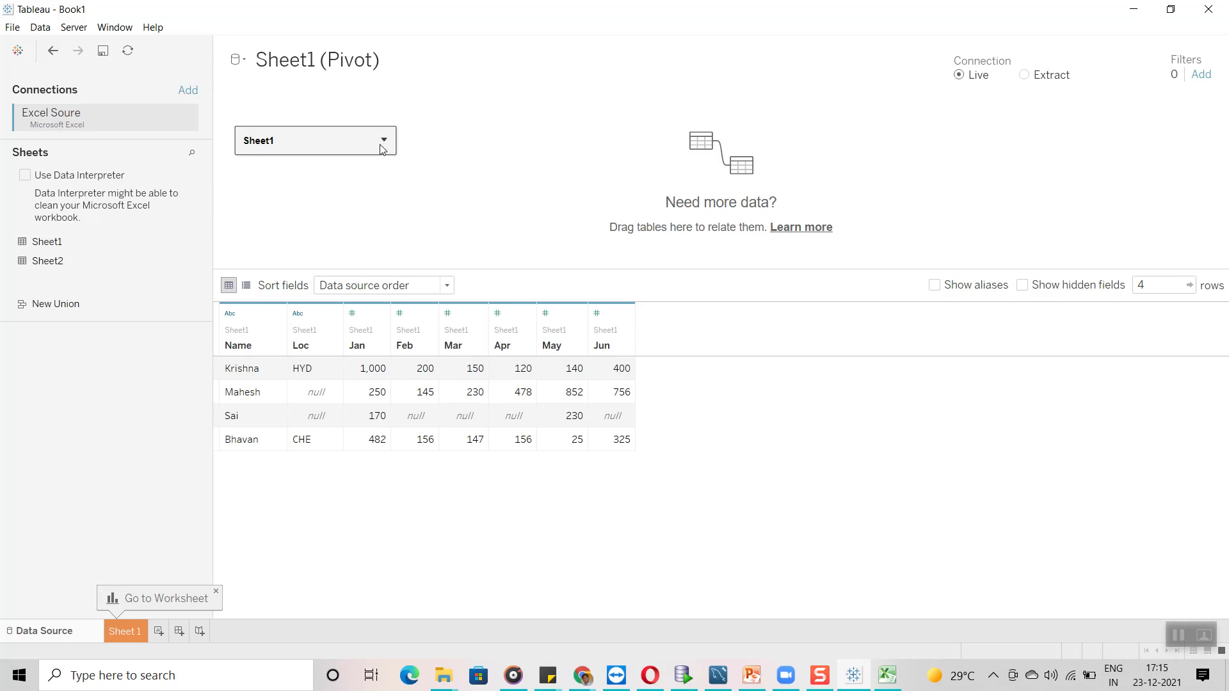
Remove the Sheet1 table from the data source canvas using its table options
click(384, 142)
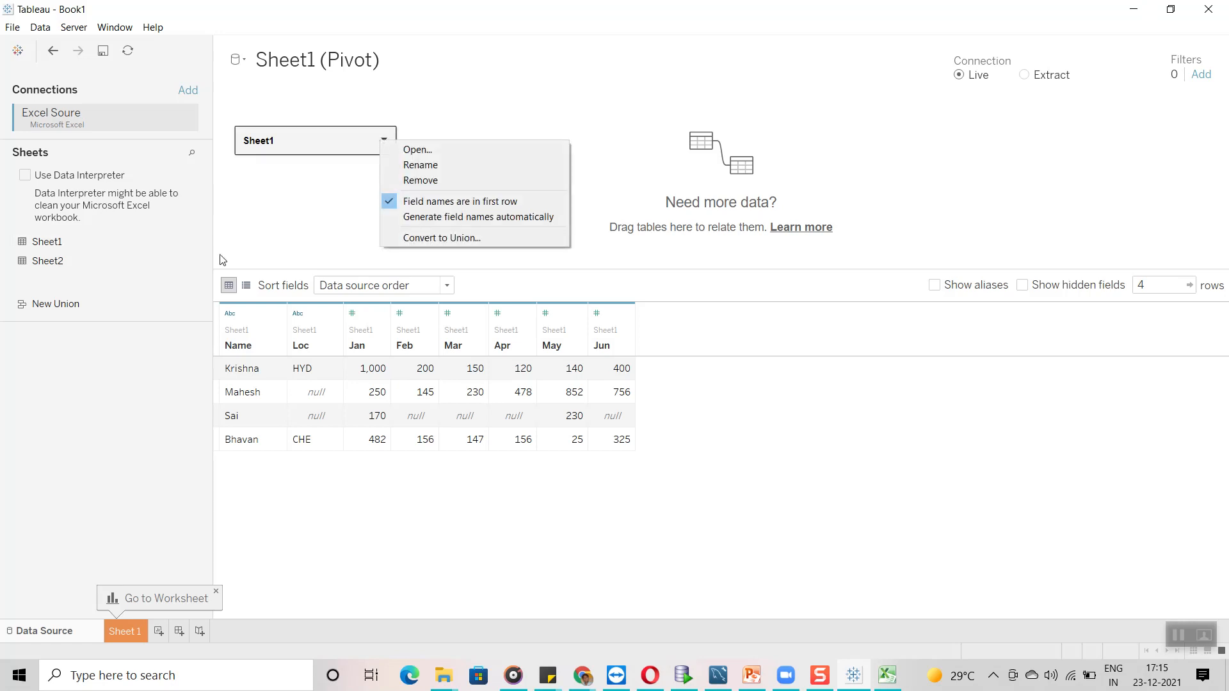
click(333, 174)
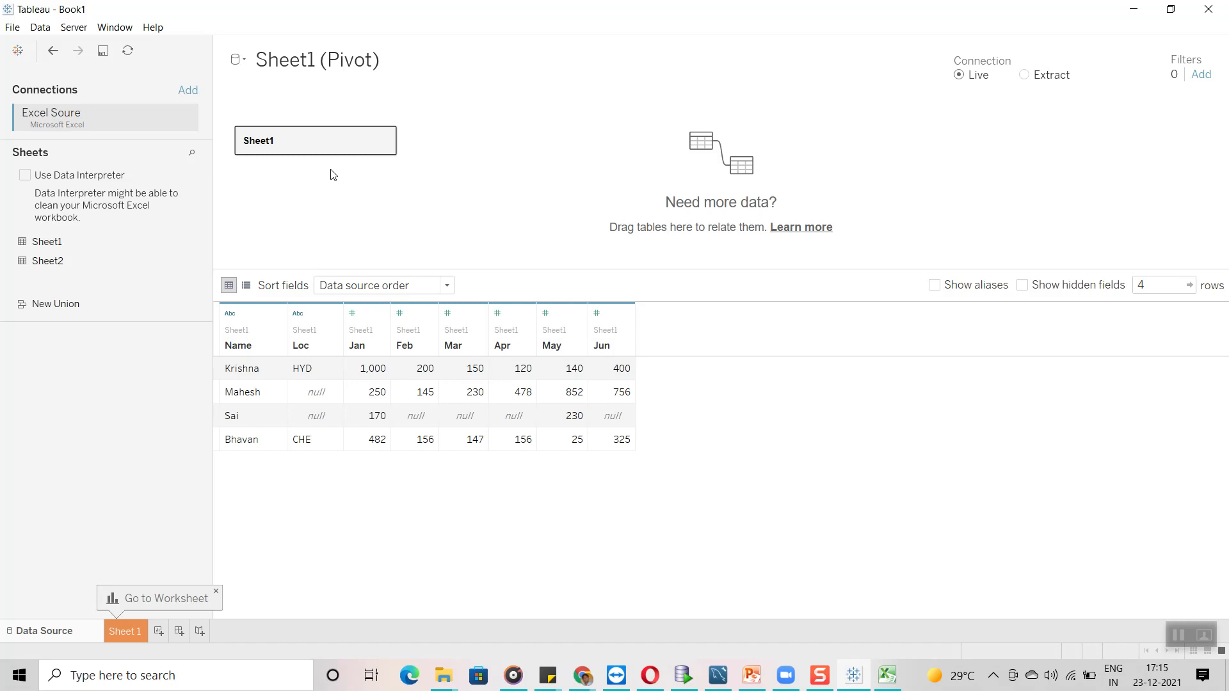
click(387, 141)
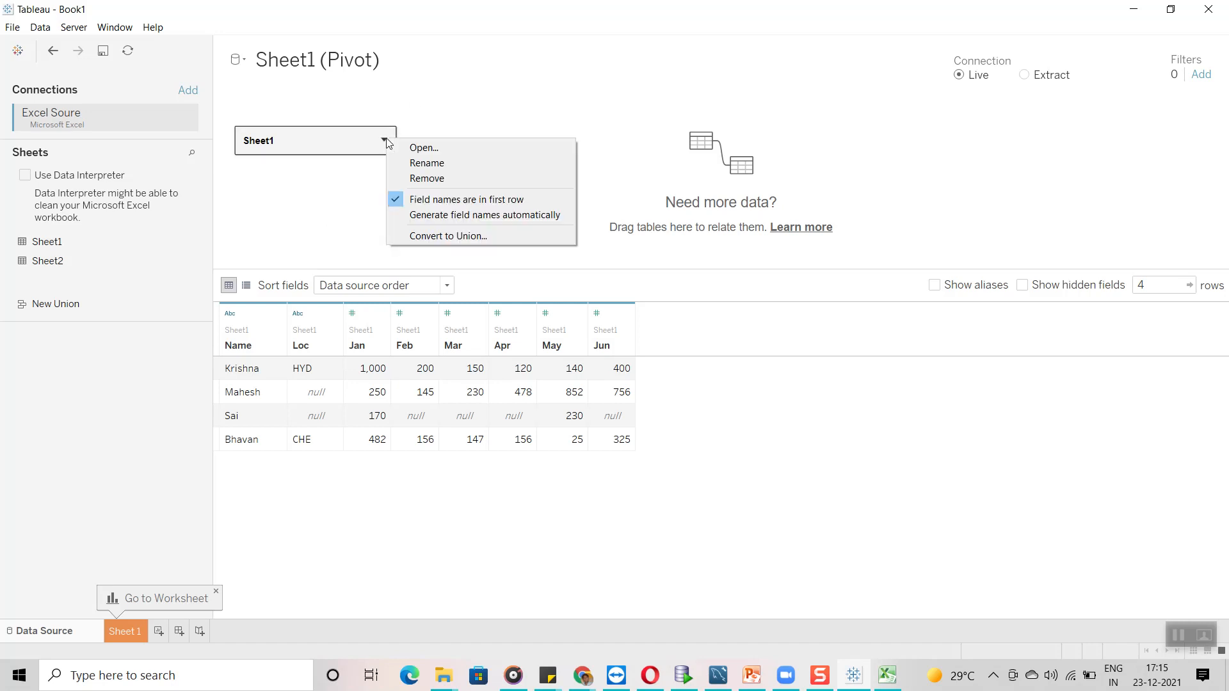
click(446, 177)
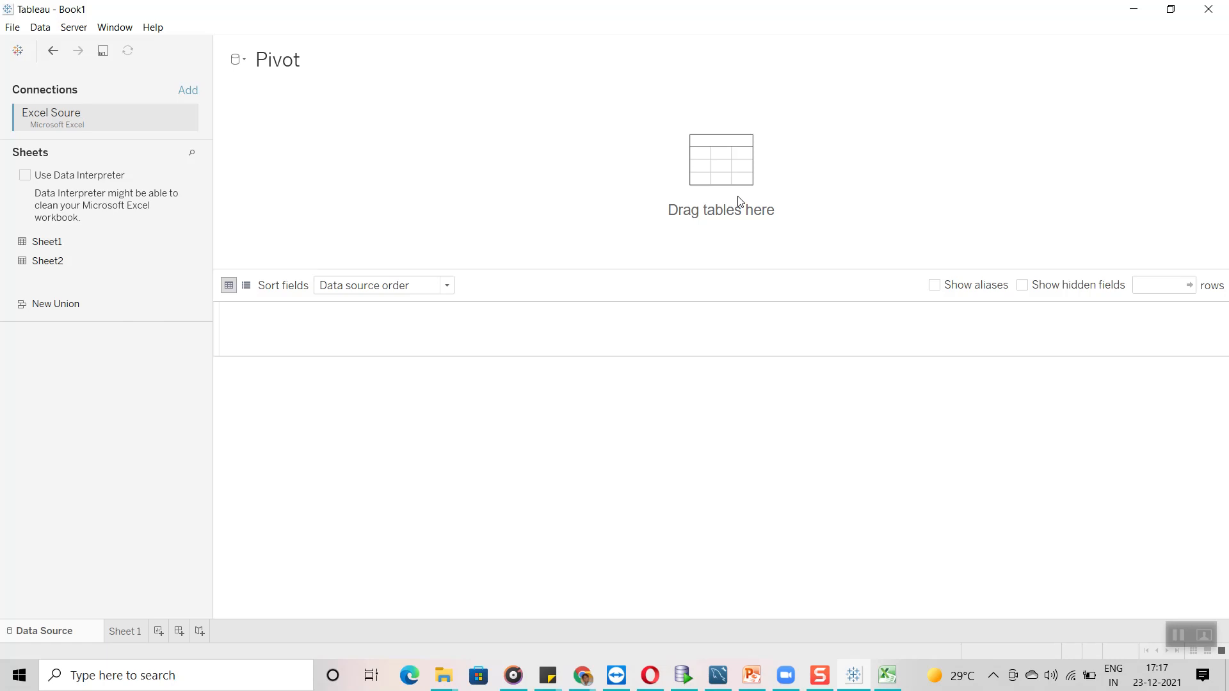
Add the Sheet1 table from the Sheets list to the empty data source canvas
click(84, 249)
drag(82, 249, 363, 131)
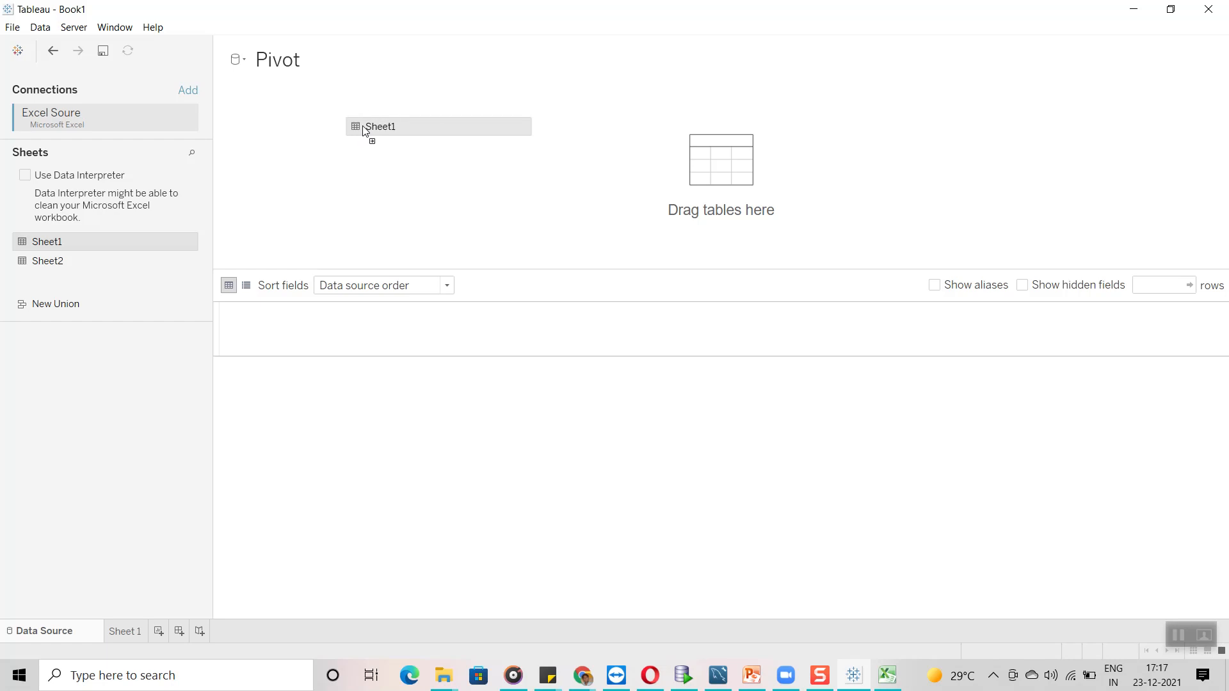
mouse_move(363, 131)
mouse_down()
mouse_move(267, 132)
mouse_move(366, 114)
mouse_up()
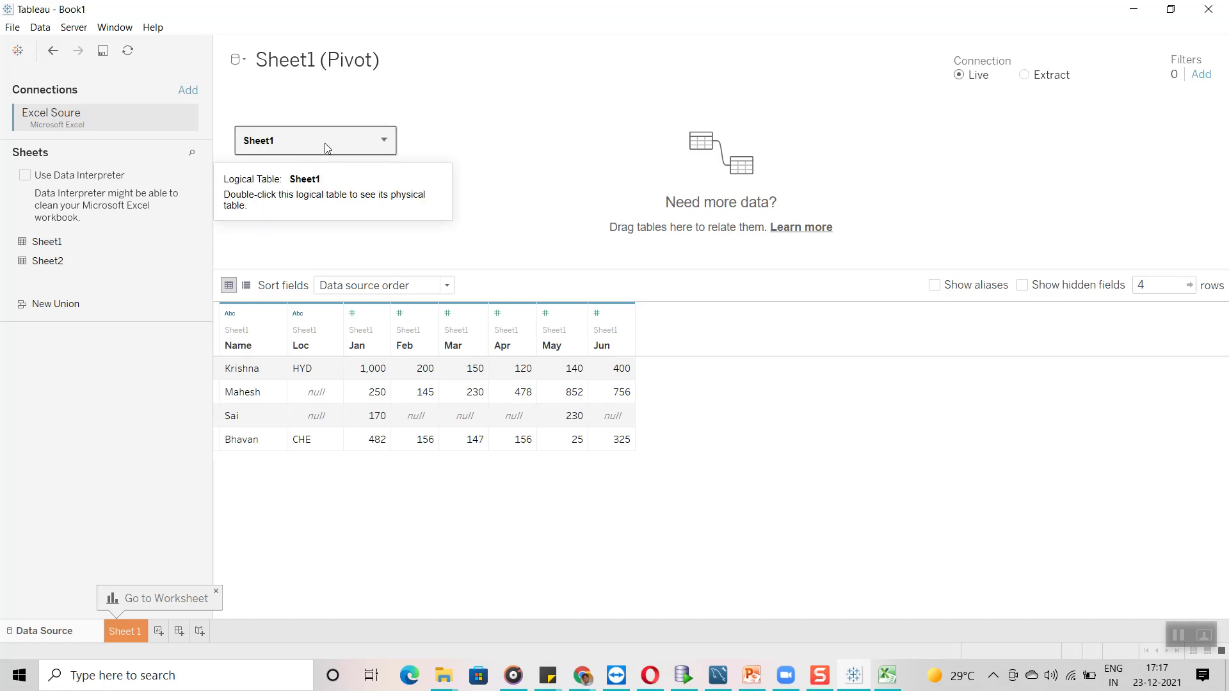
View the Sheet1 table's options, close them, and take the table off the canvas by moving it out
click(385, 140)
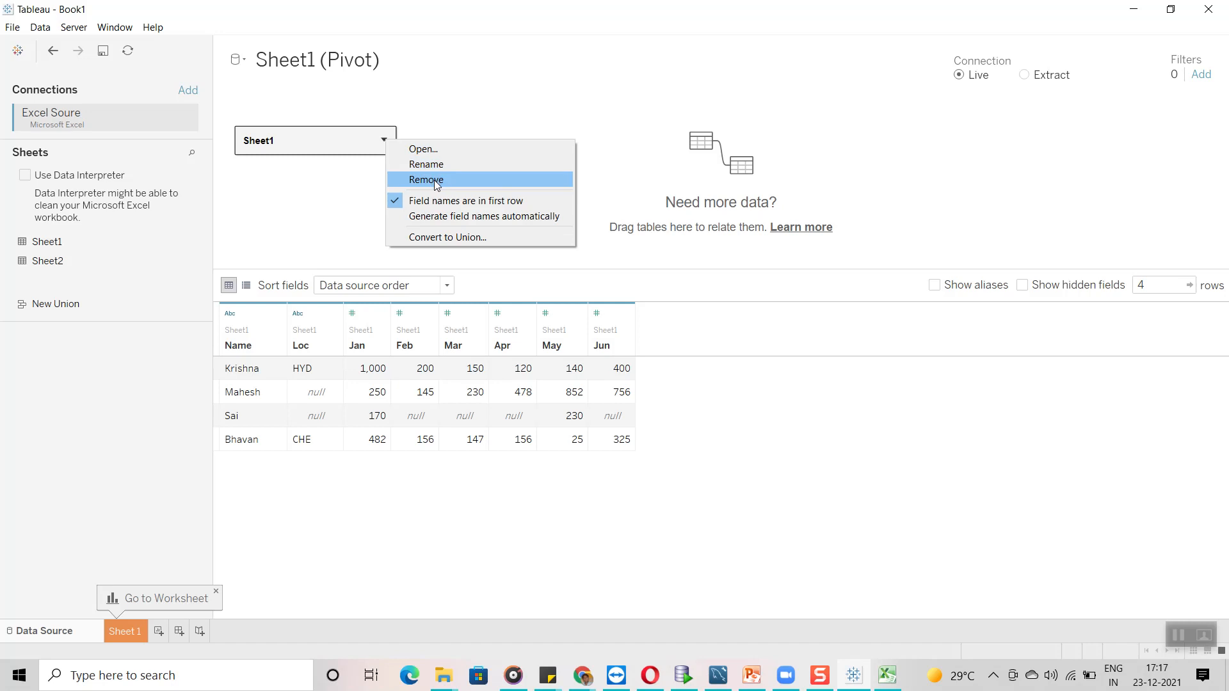
click(498, 91)
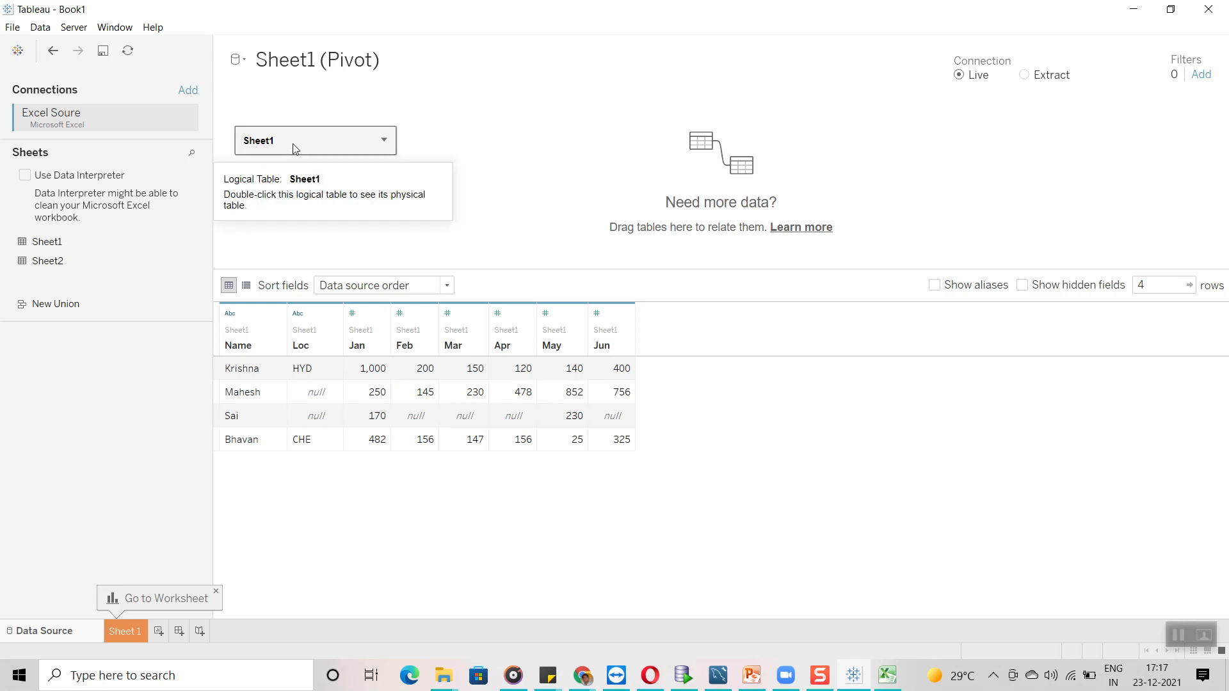
drag(294, 148, 127, 397)
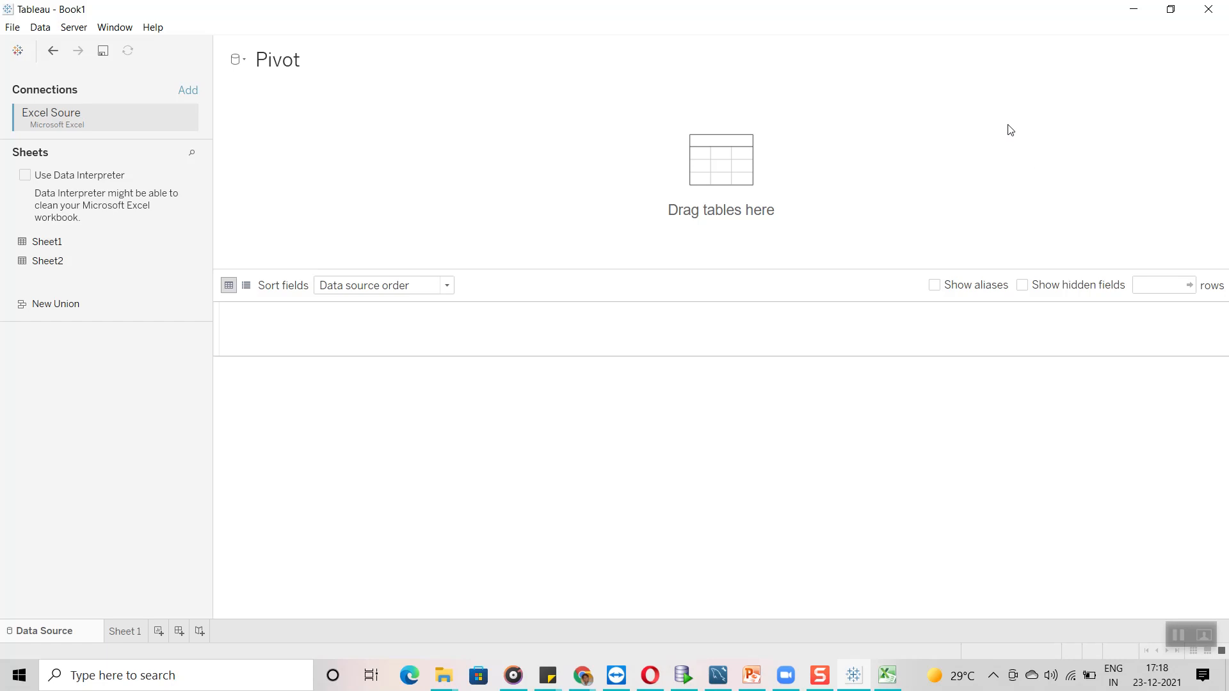
Place Sheet1 back on the data source canvas so that its rows load in the data preview
drag(37, 247, 291, 165)
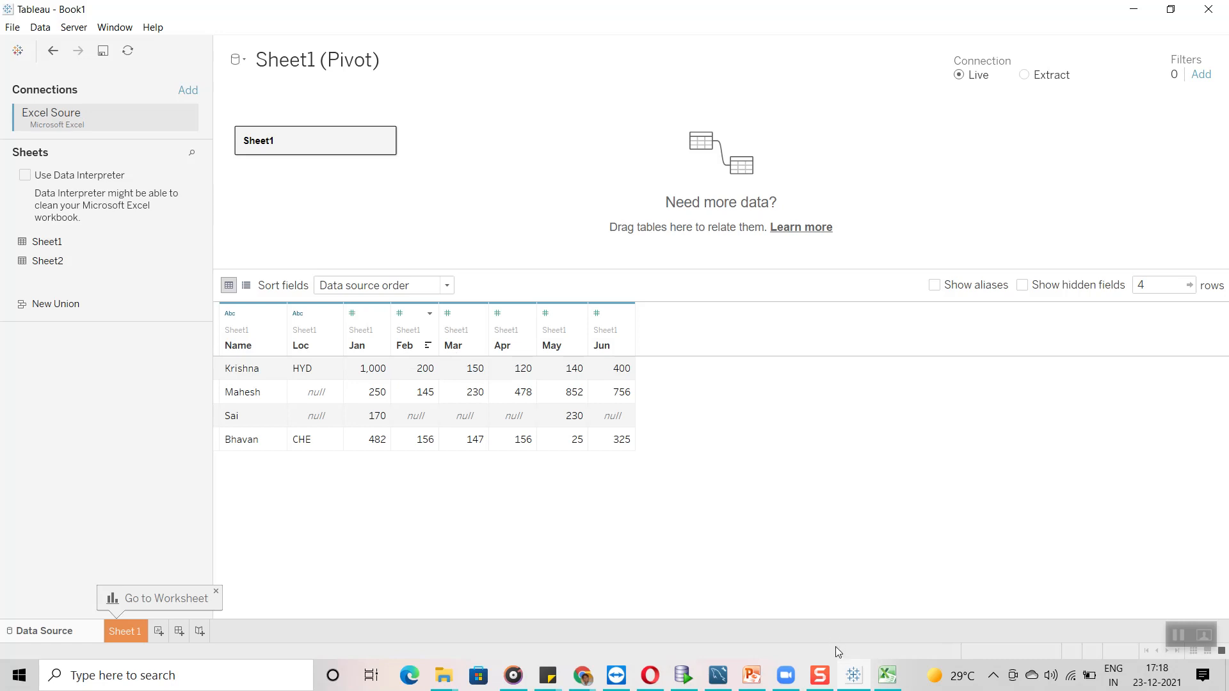
mouse_move(890, 684)
click(1145, 286)
click(858, 446)
Open the Sheet 1 worksheet and place the Name field on Rows
click(132, 633)
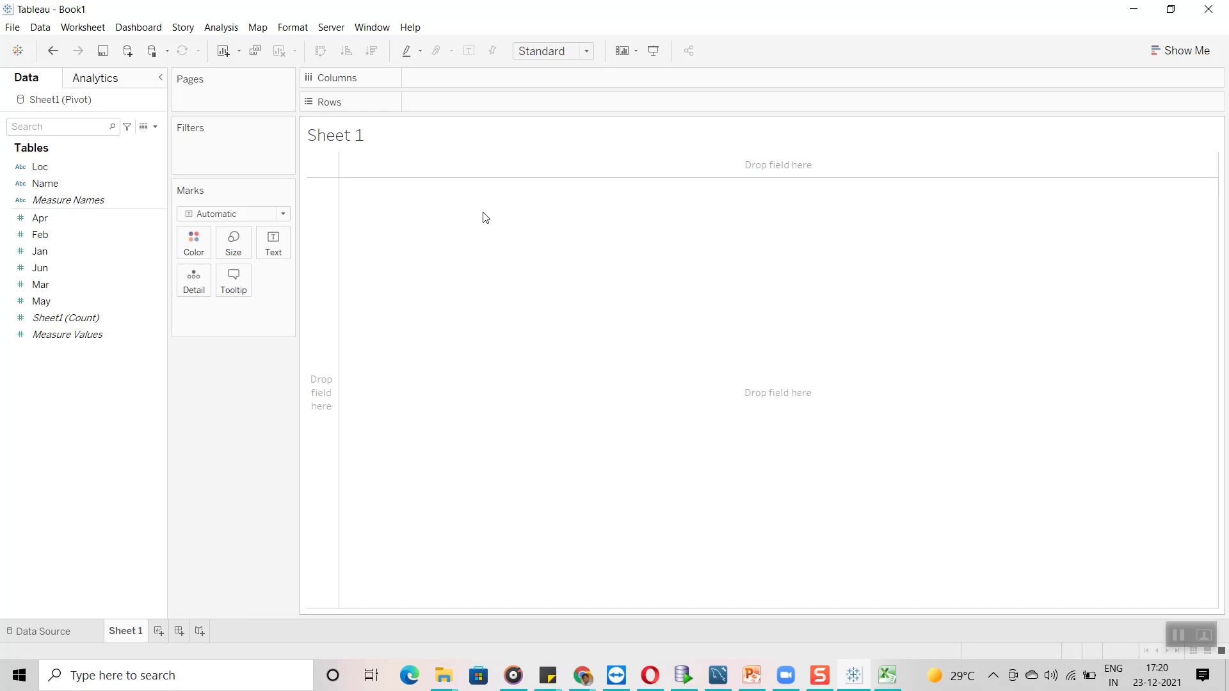
click(48, 169)
click(56, 182)
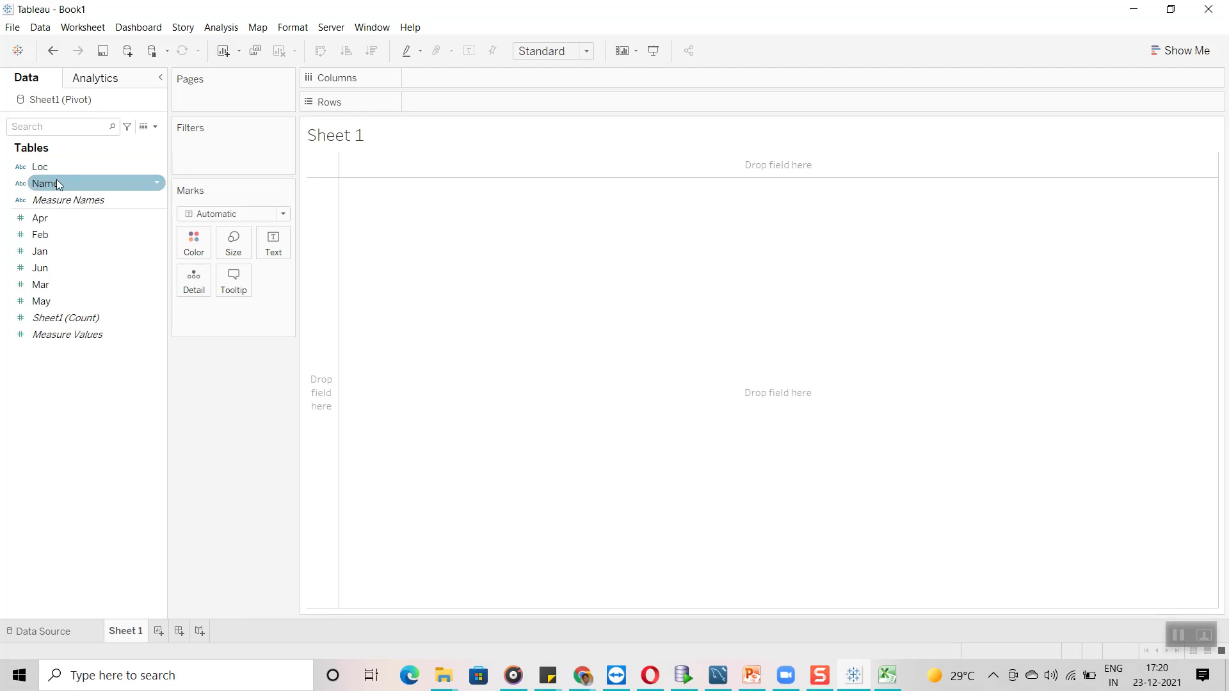
drag(56, 183, 448, 105)
drag(42, 186, 16, 184)
Add the May measure as text marks beside each name
click(56, 317)
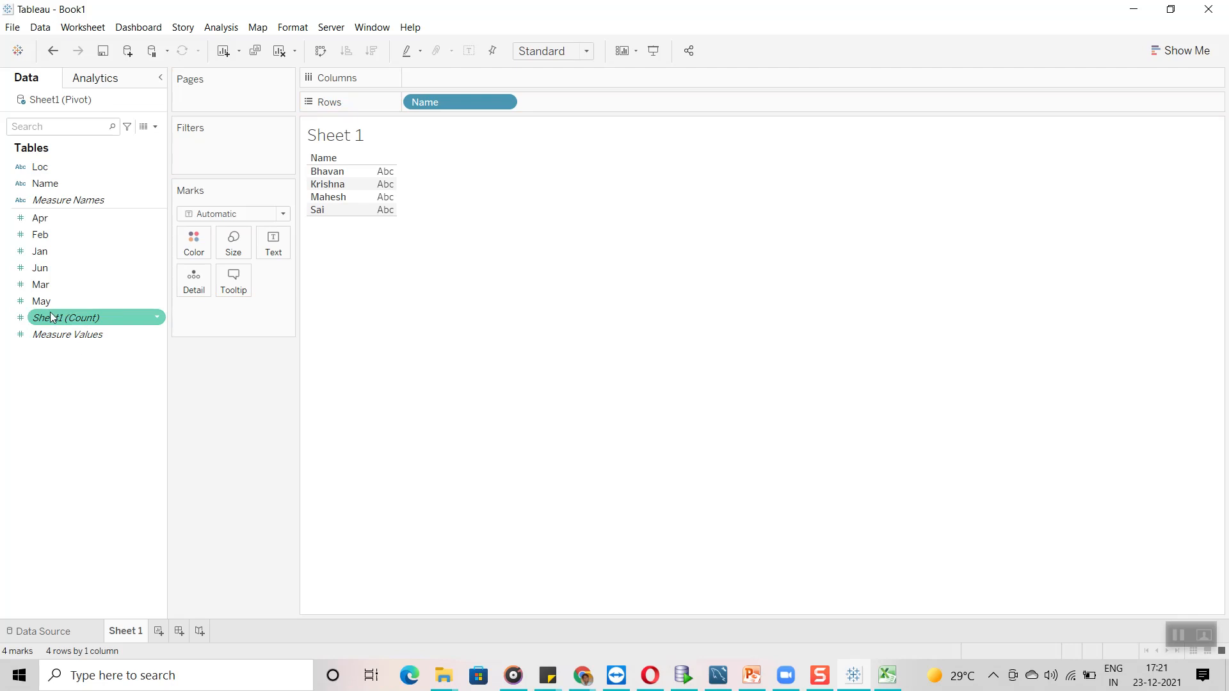
click(40, 284)
drag(41, 300, 274, 242)
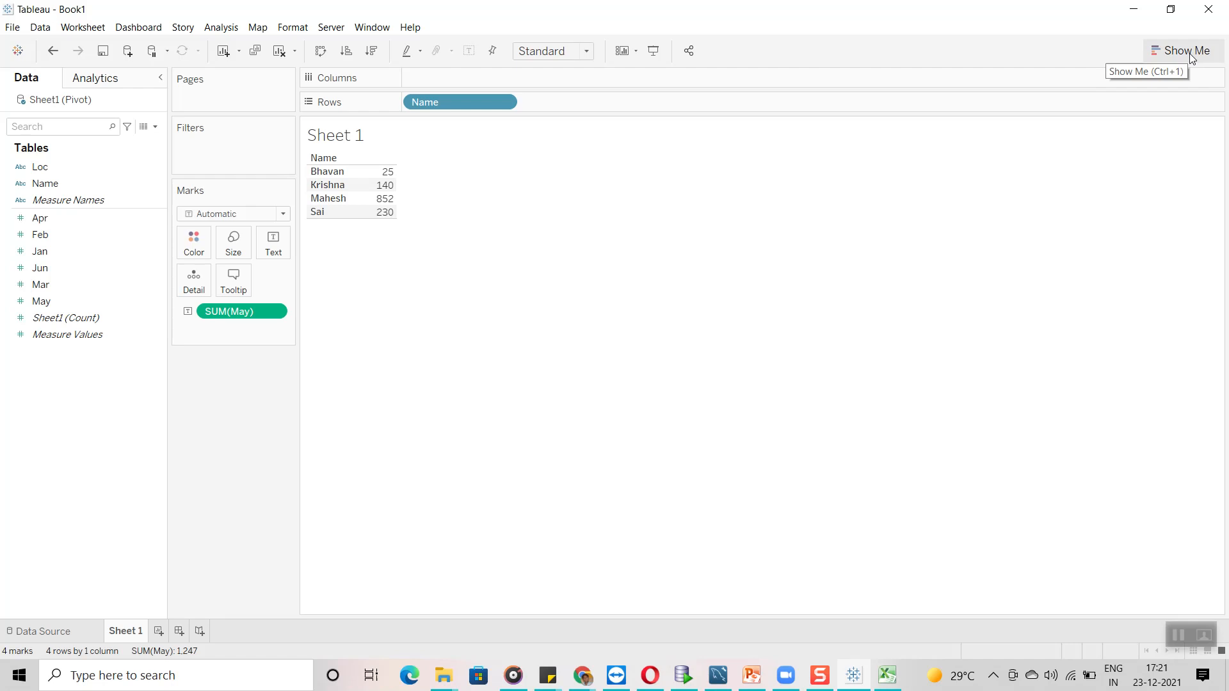
Turn the text table into a pie chart with Show Me and fit it to Entire View
click(1169, 51)
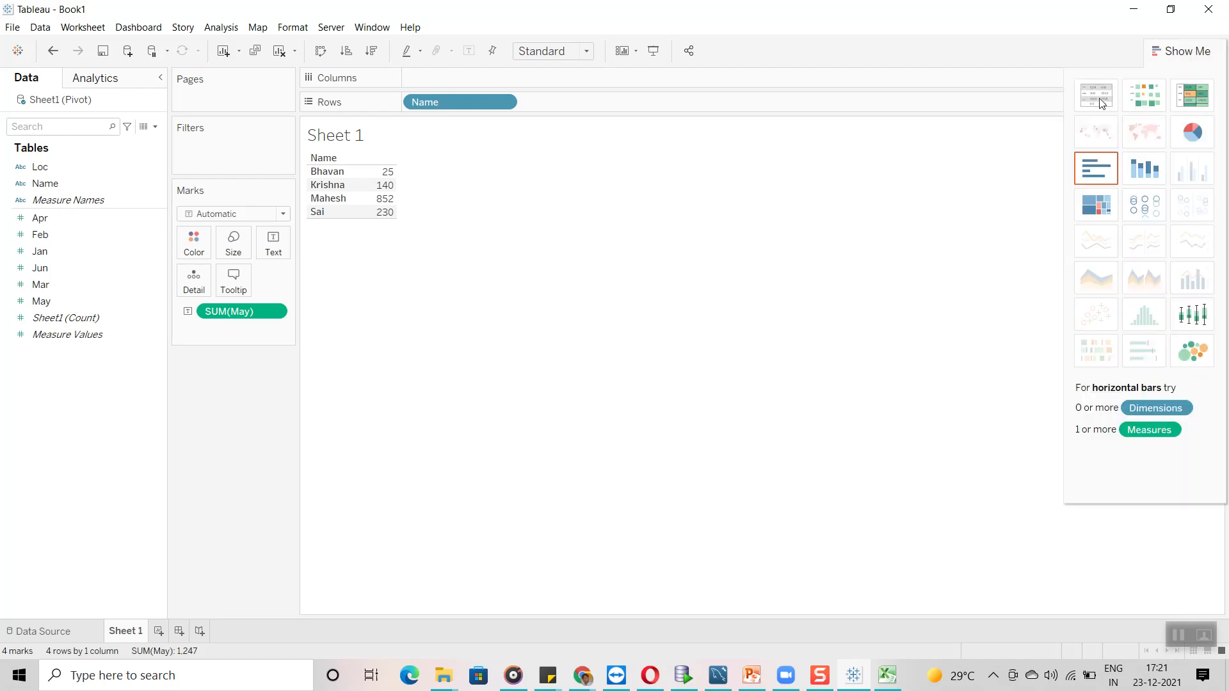
click(1200, 133)
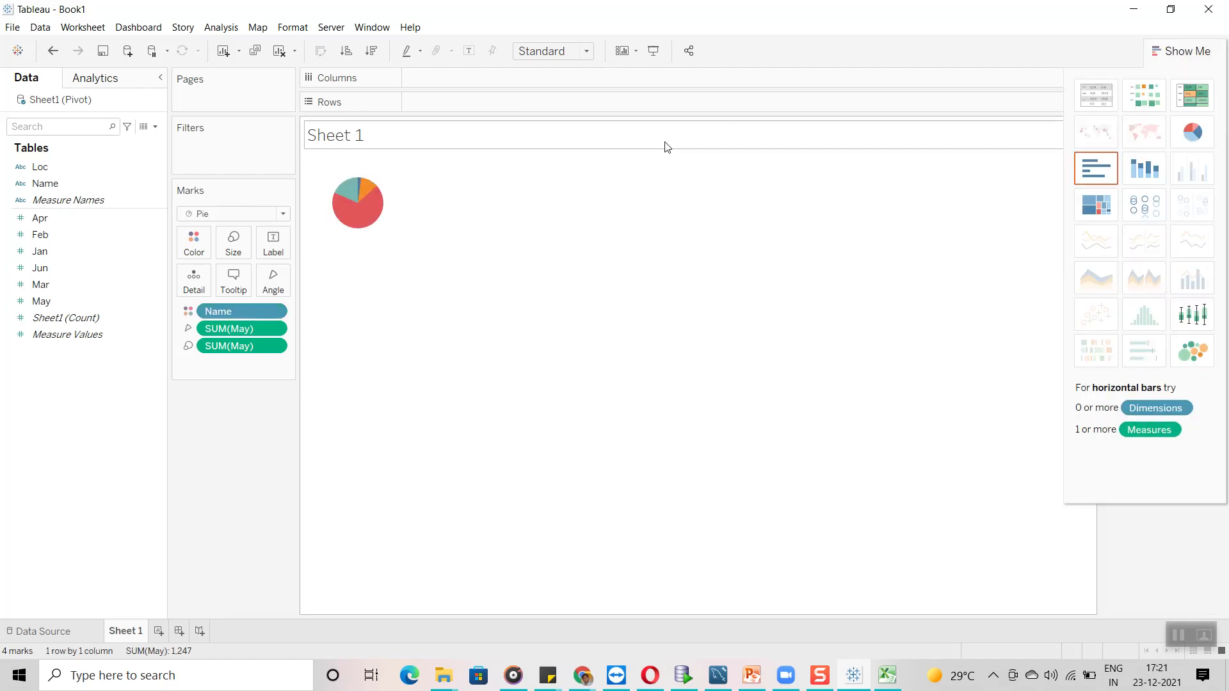
click(585, 51)
click(553, 110)
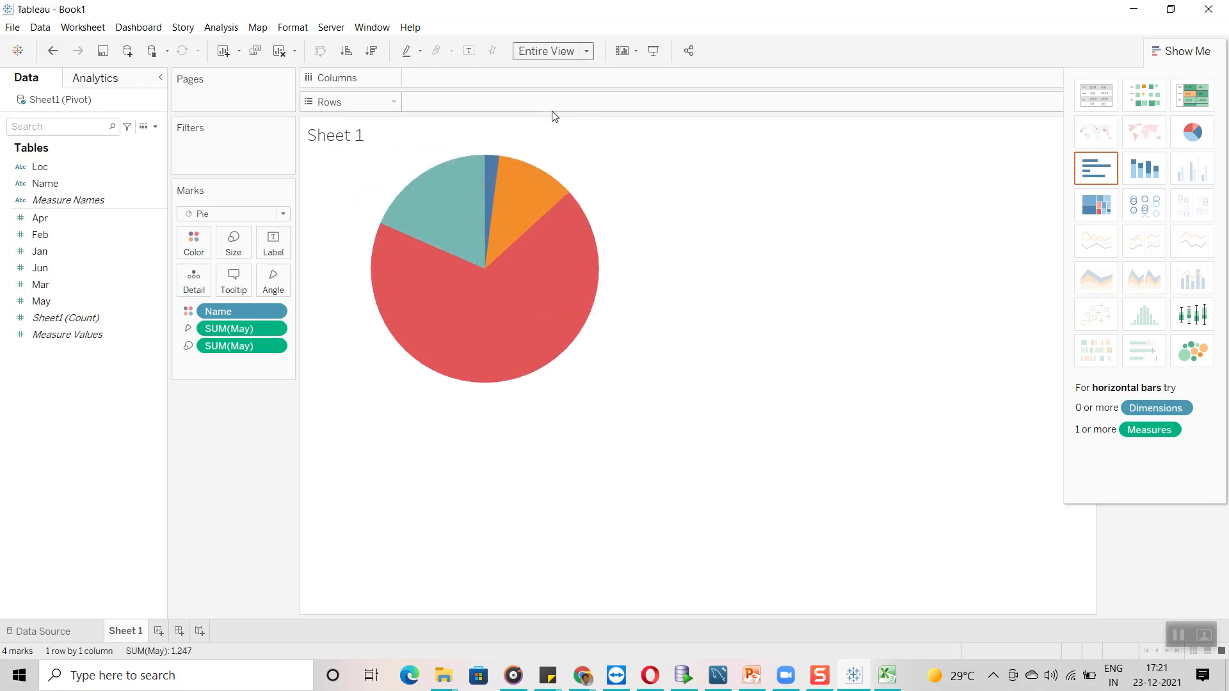
Try the horizontal bars, treemap, highlight table, text table and circle views chart types for May by Name
click(1109, 171)
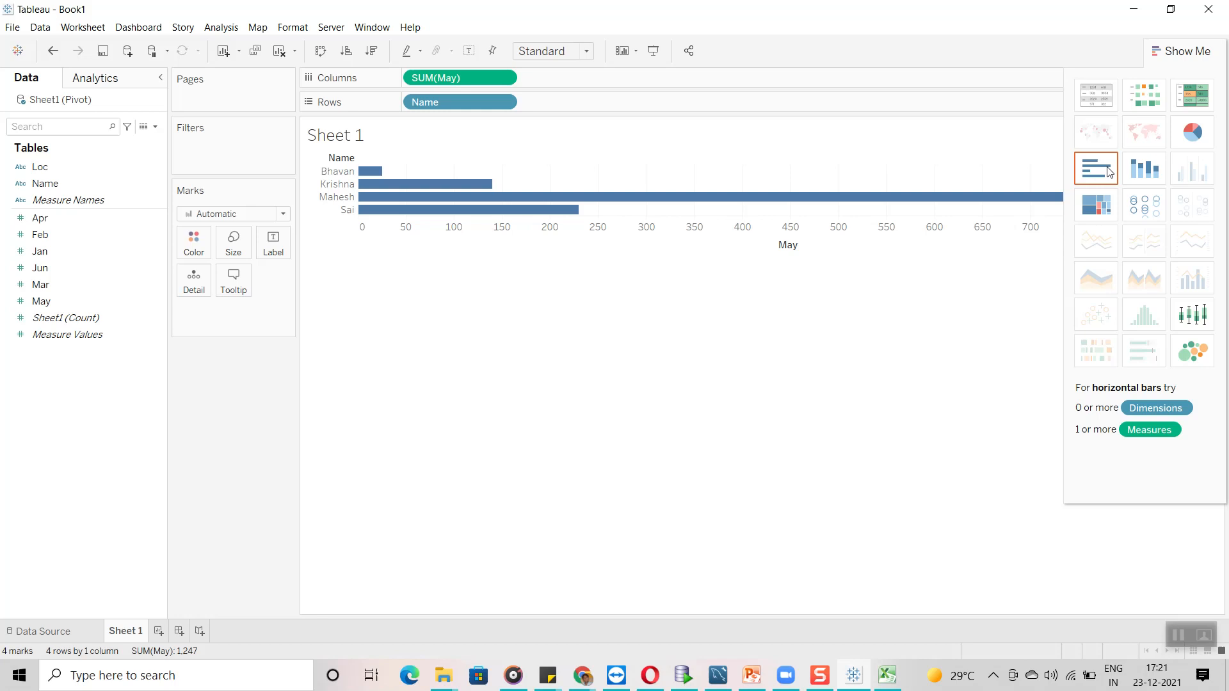
click(1097, 206)
click(1204, 103)
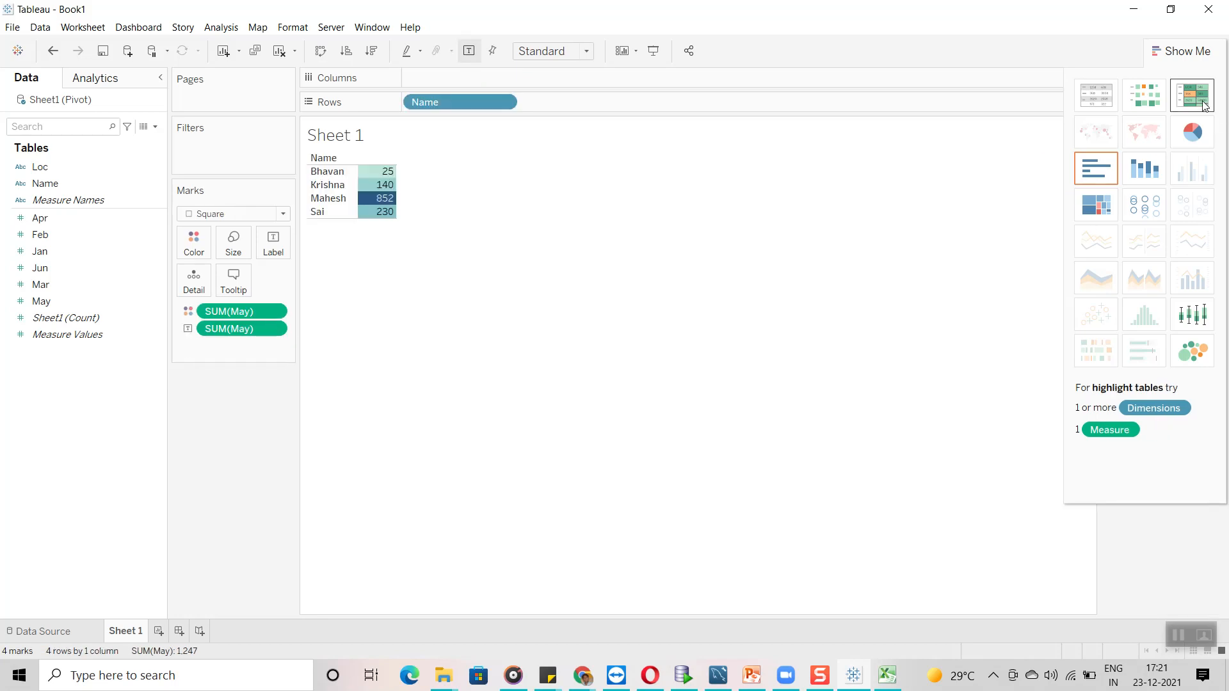
click(1088, 98)
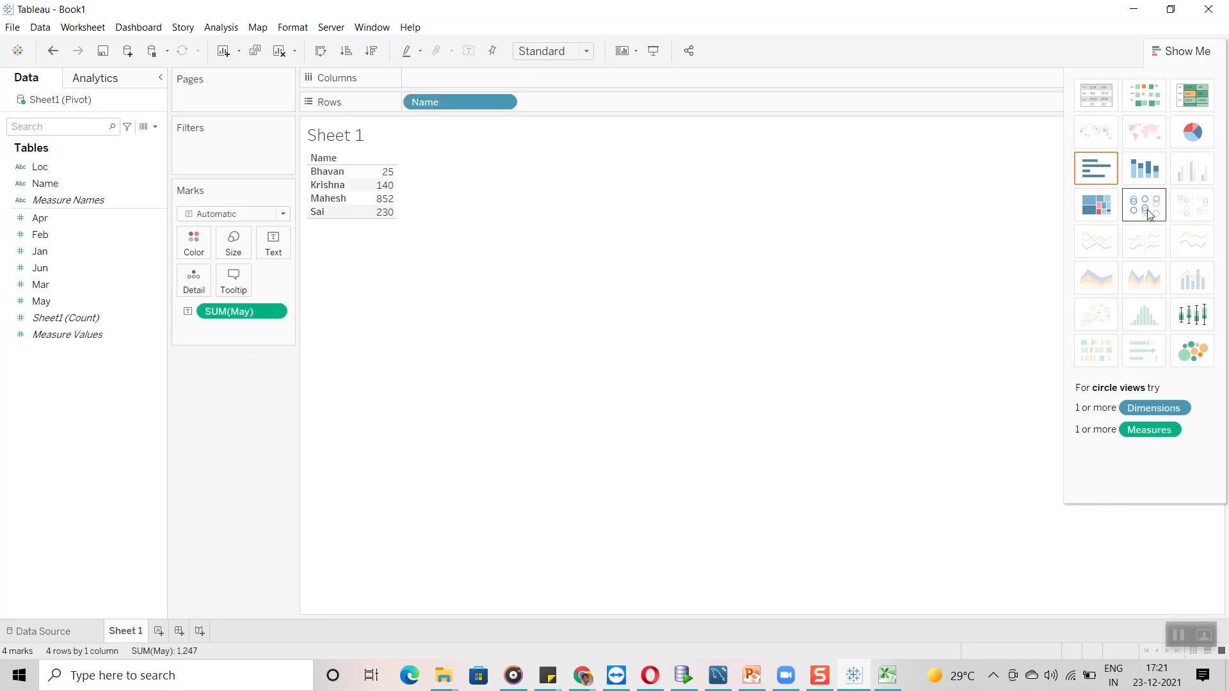
click(1146, 206)
Display May by Name as packed bubbles and close Show Me
click(1201, 367)
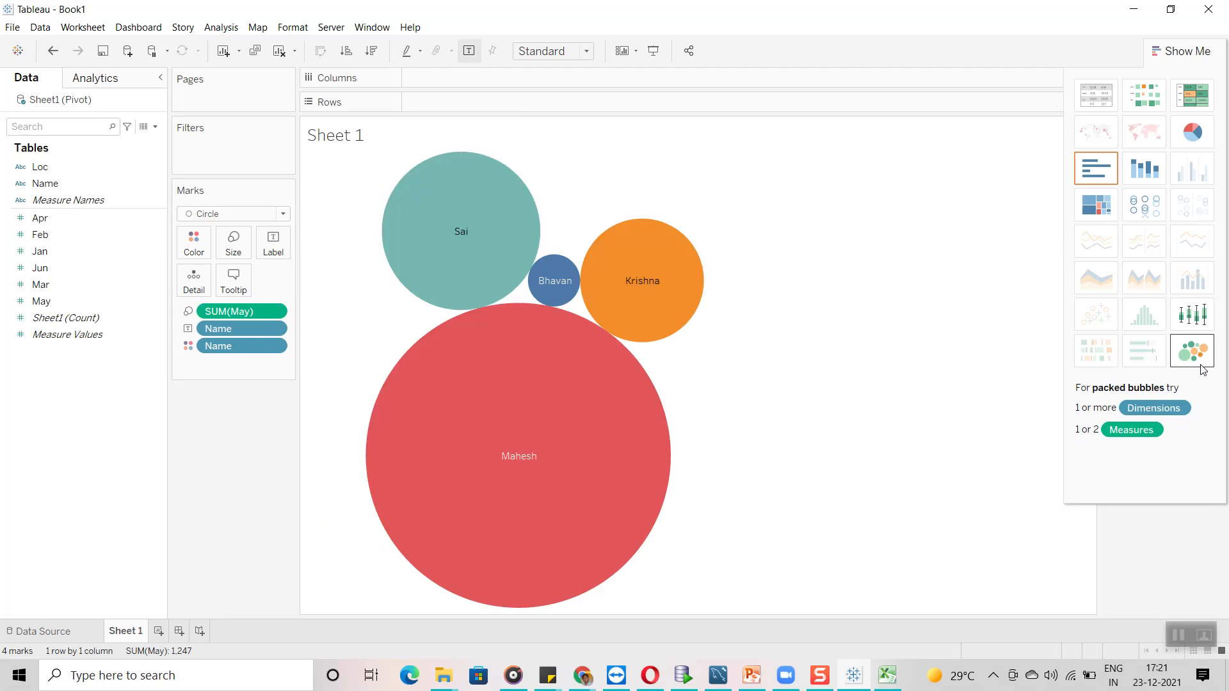
click(1185, 53)
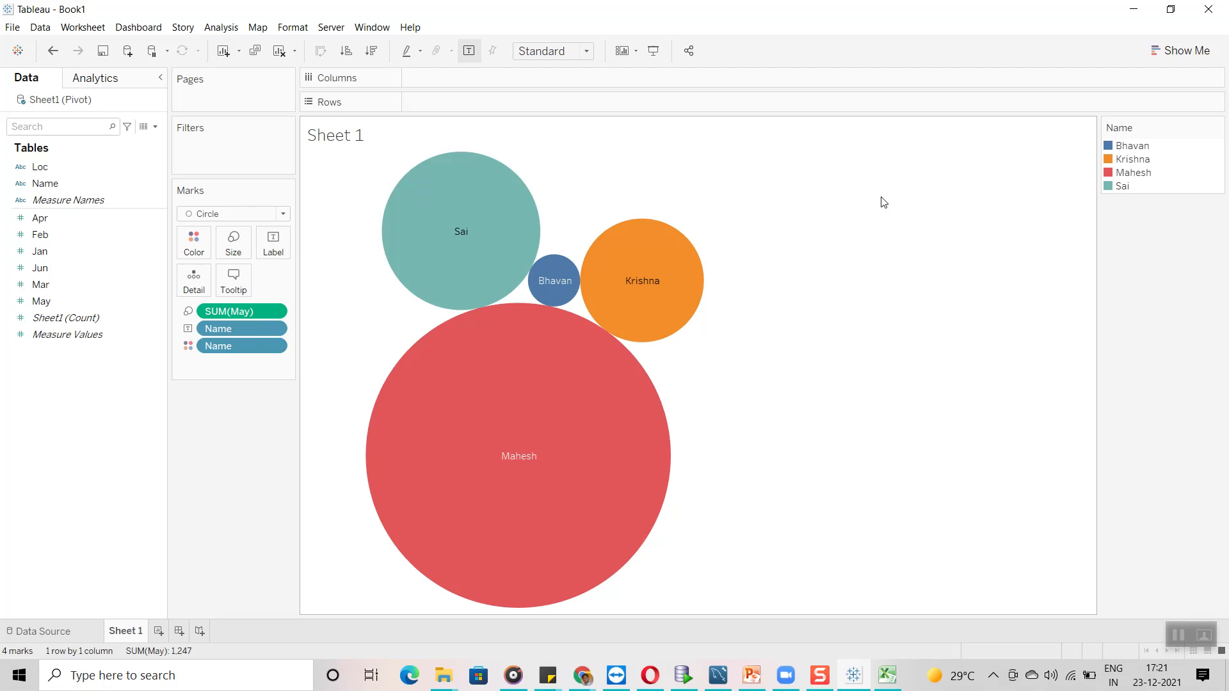
Switch back and forth between the Data Source page and the Sheet 1 worksheet to compare the source table with the bubble chart
click(48, 629)
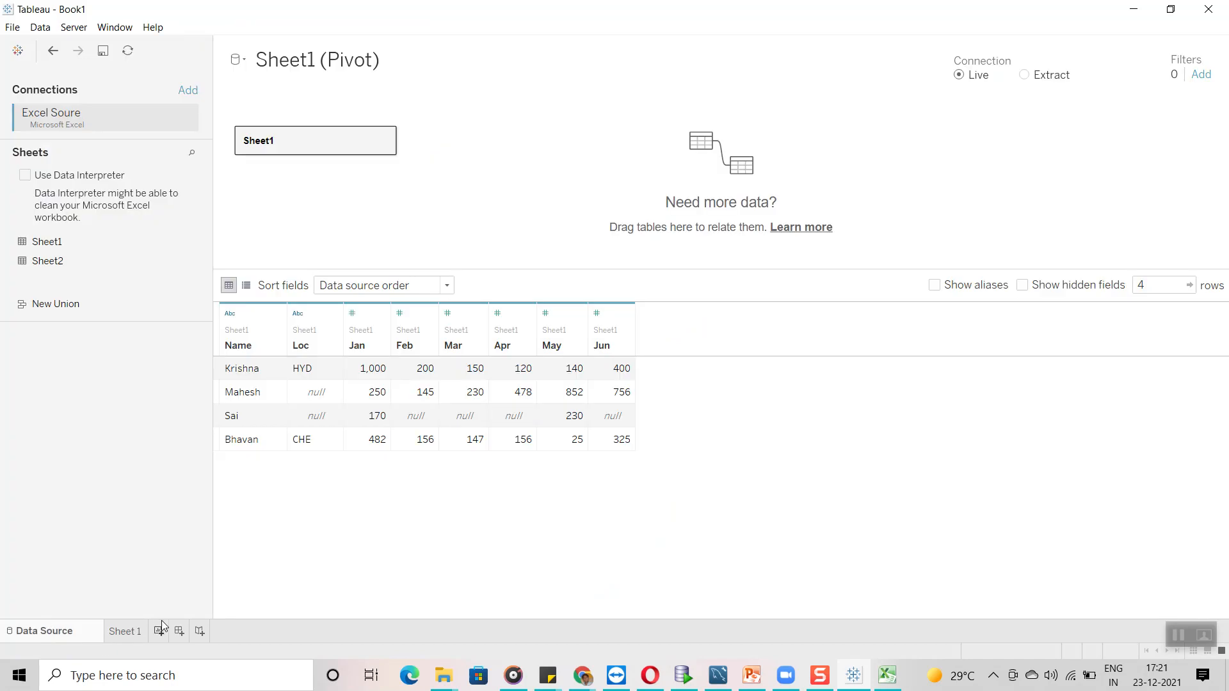
click(136, 632)
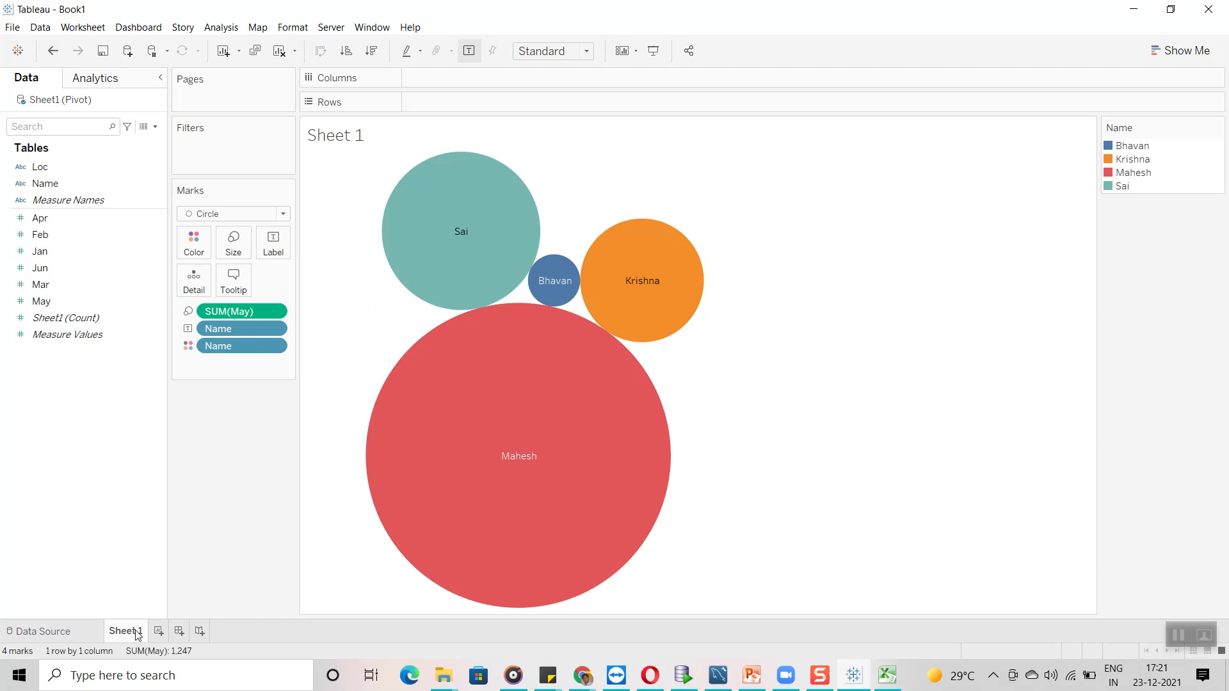
click(32, 640)
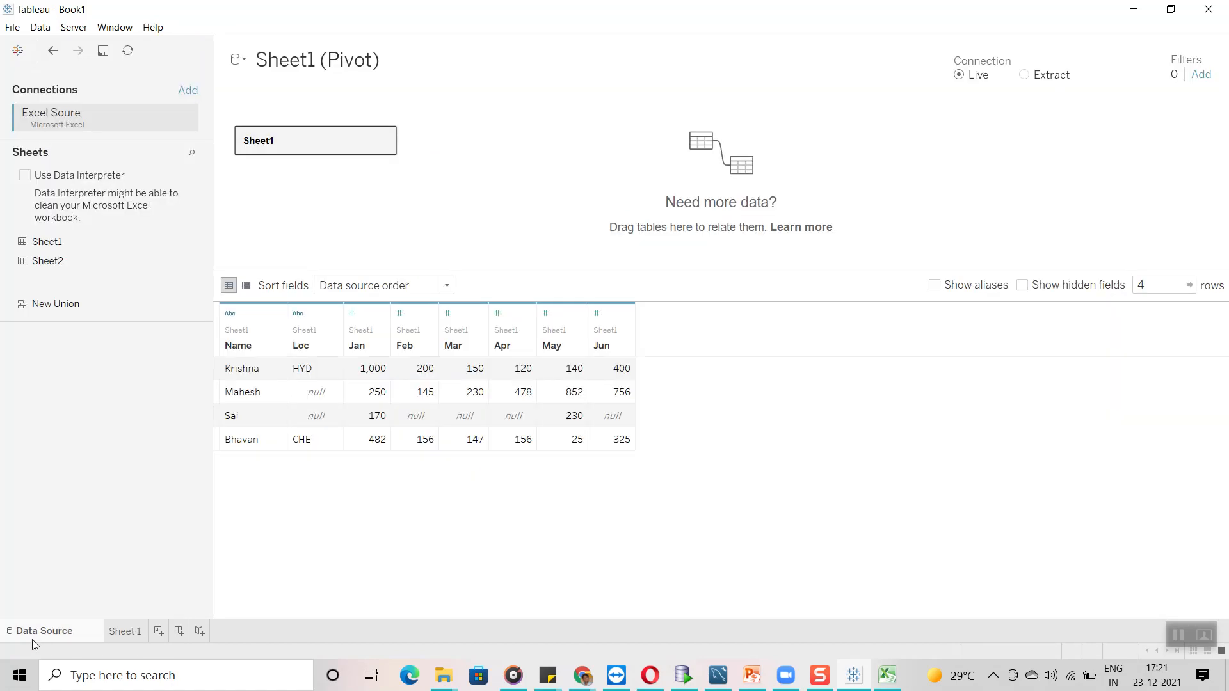
click(128, 632)
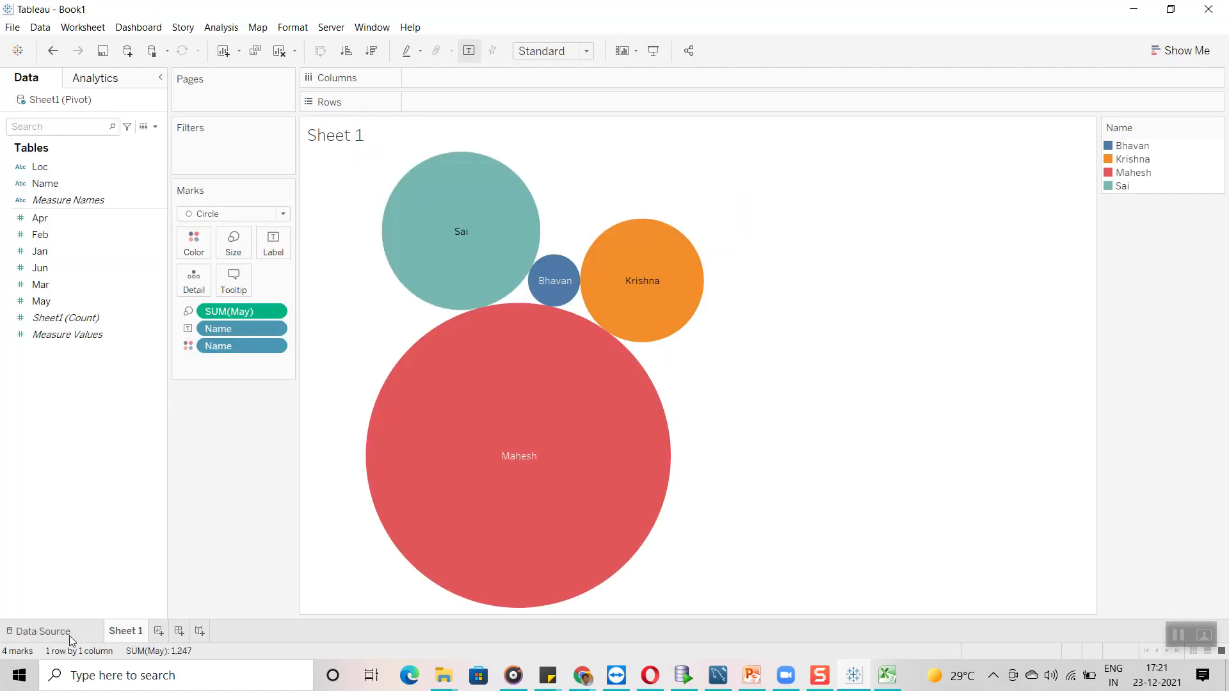
click(69, 636)
click(134, 632)
click(65, 641)
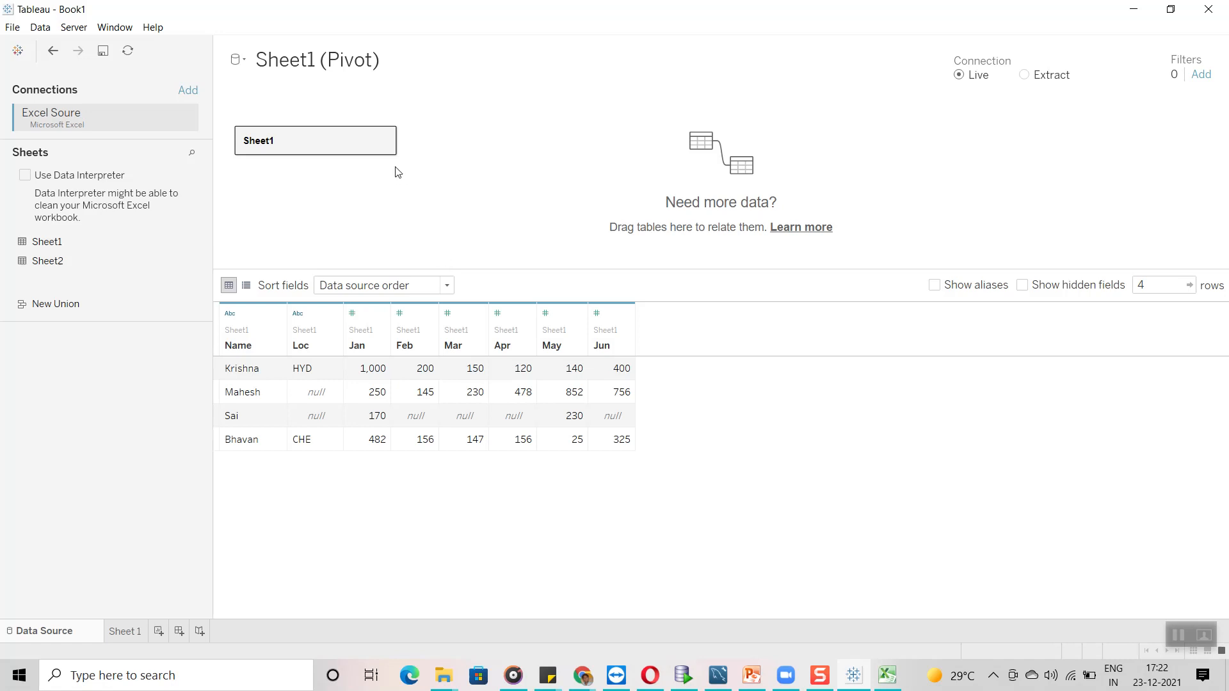
Look over the Sheet1 table's options on the data source canvas, revisit the Sheet 1 worksheet, and return to the Data Source page
click(386, 143)
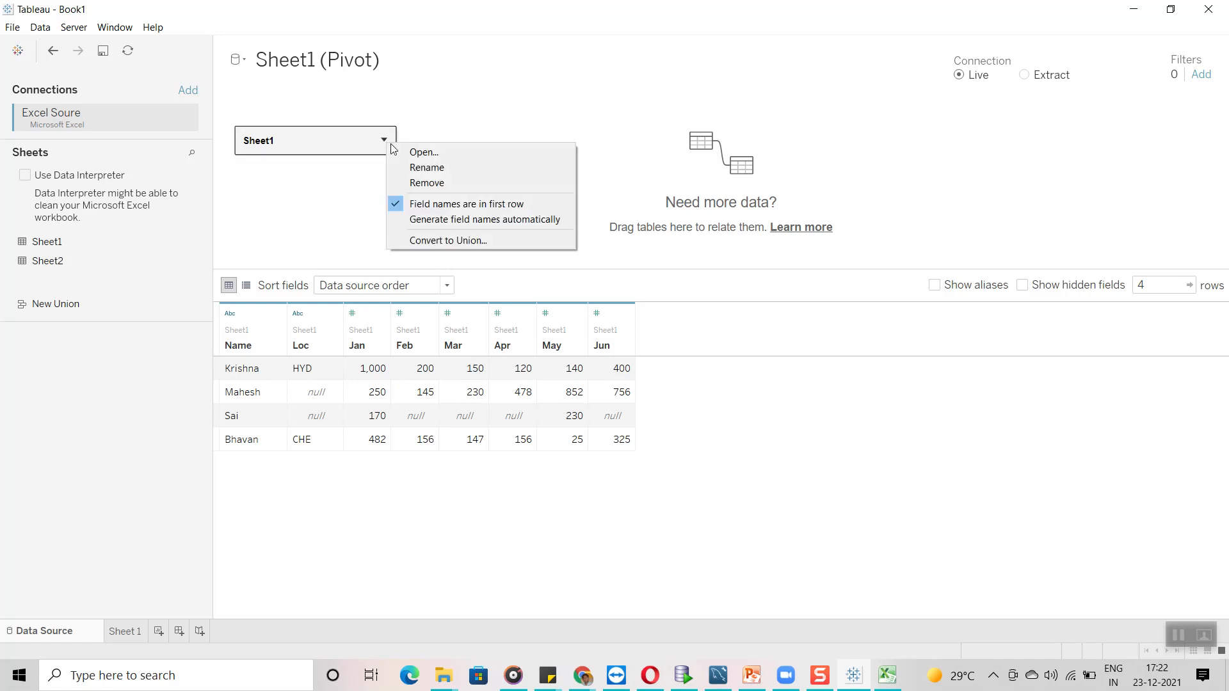
click(260, 555)
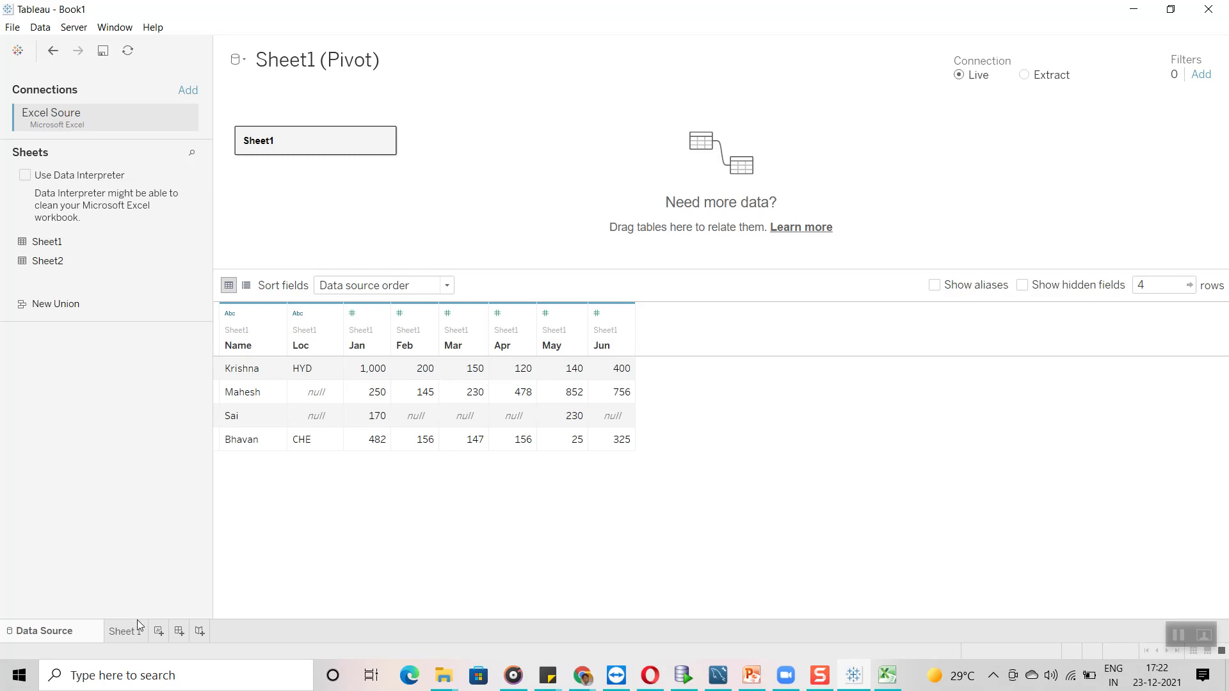
click(126, 634)
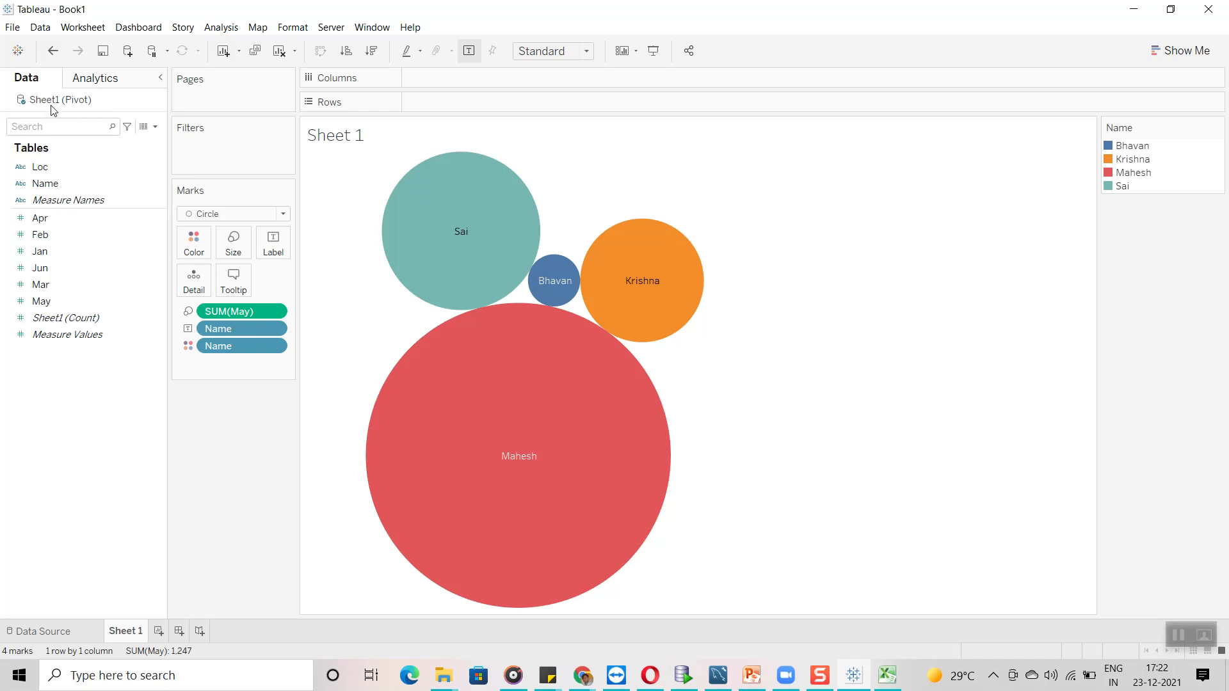
click(69, 638)
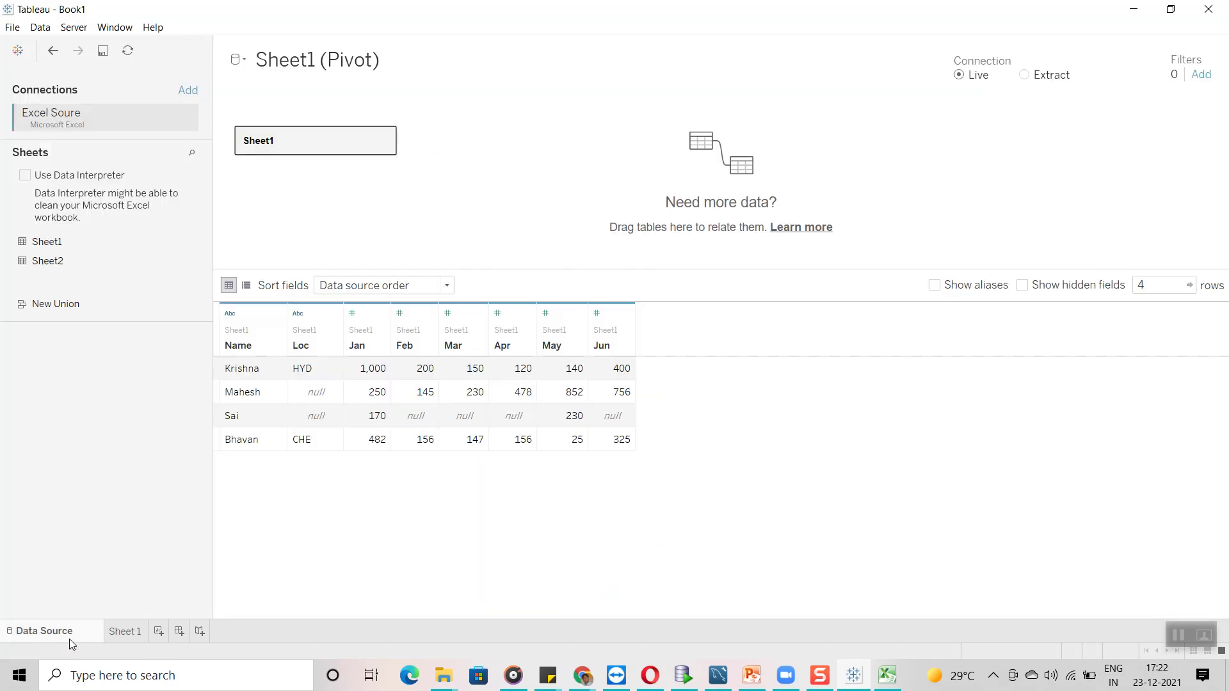
Remove the Sheet1 table from the data source canvas and delete the leftover May and Name fields
click(384, 140)
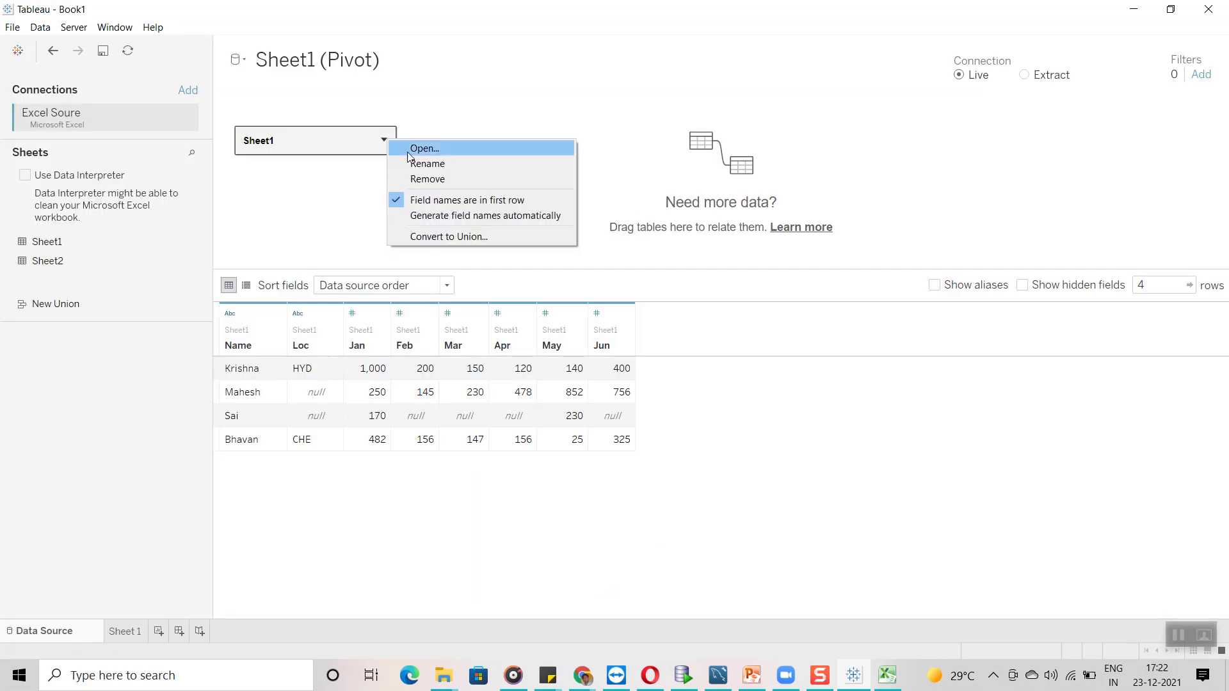
click(424, 180)
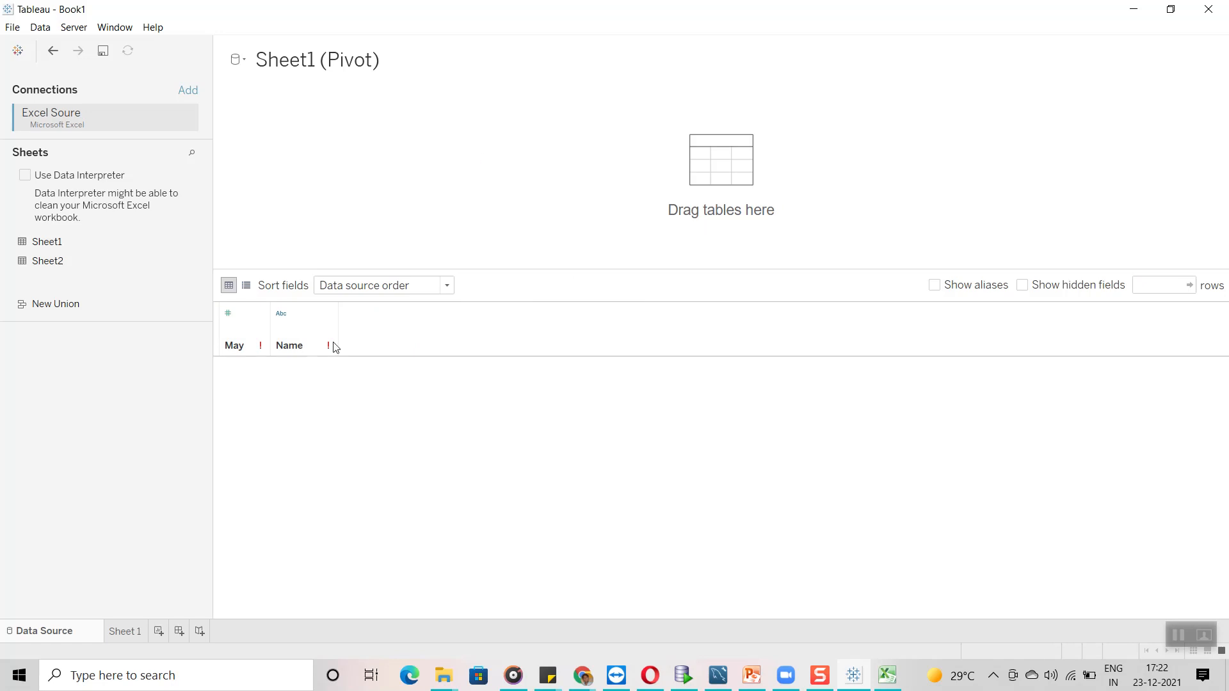
click(262, 313)
click(298, 374)
click(278, 314)
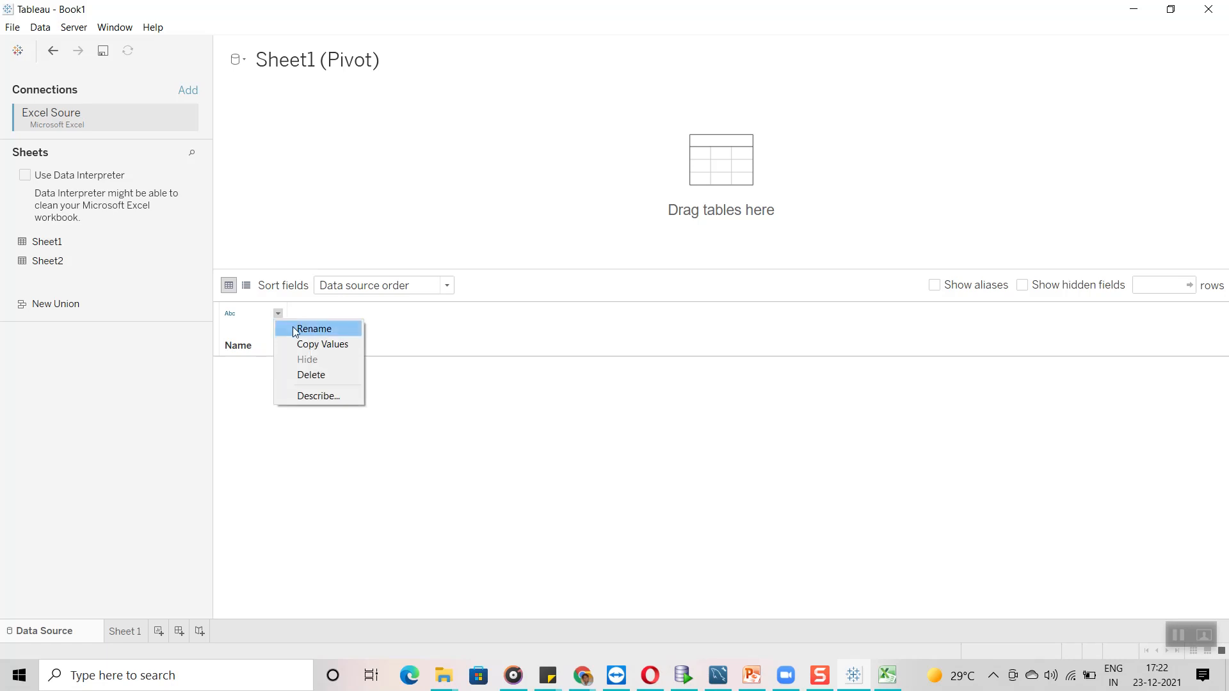
click(313, 378)
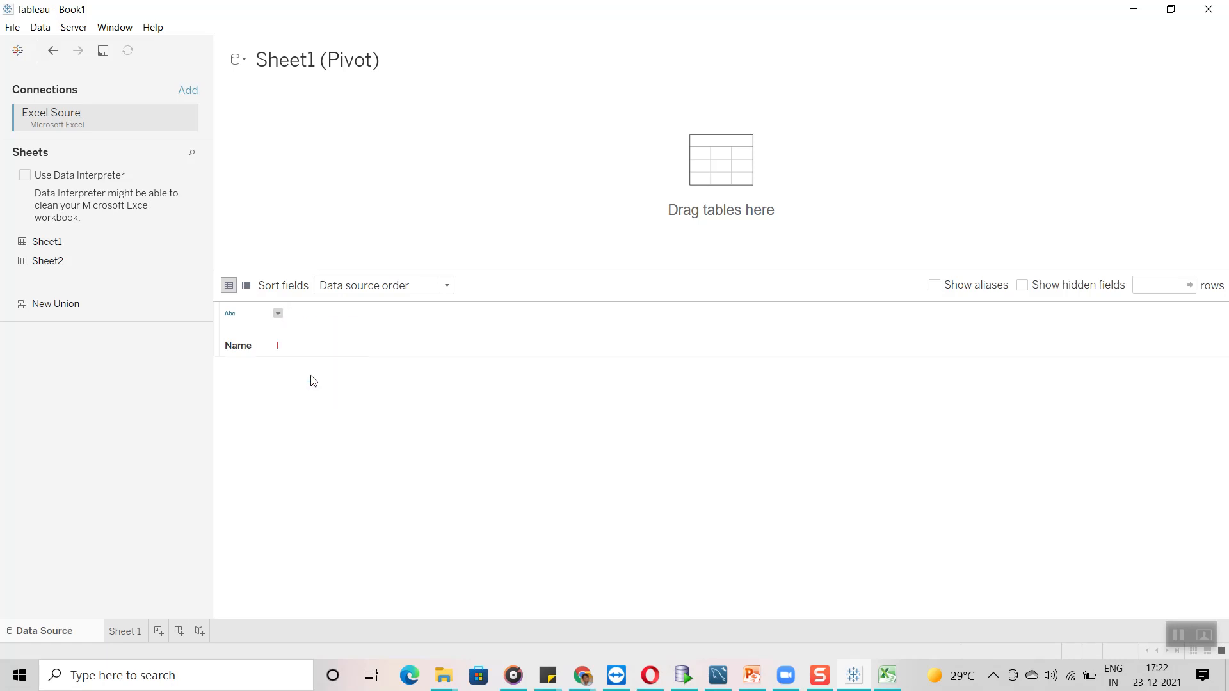
Check the Excel Soure connection's options, and close the Sheet1 (Pivot) data source from the Sheet 1 worksheet together with its dependent sheets
click(190, 117)
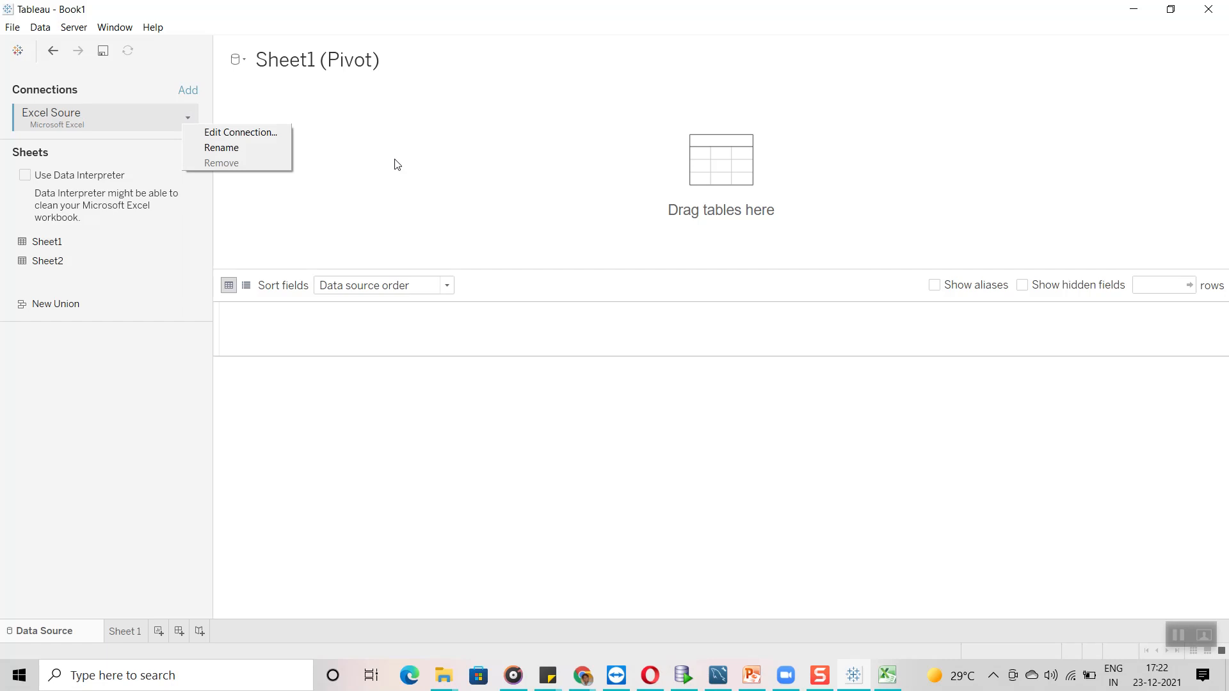
click(425, 160)
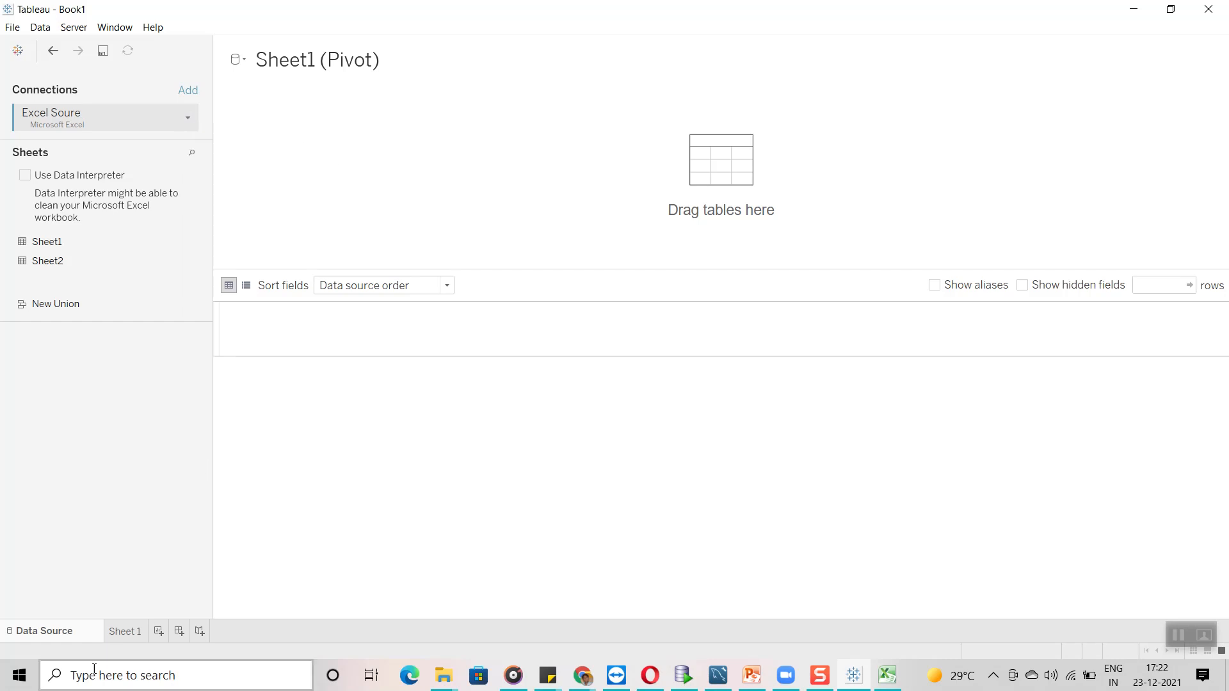
click(126, 631)
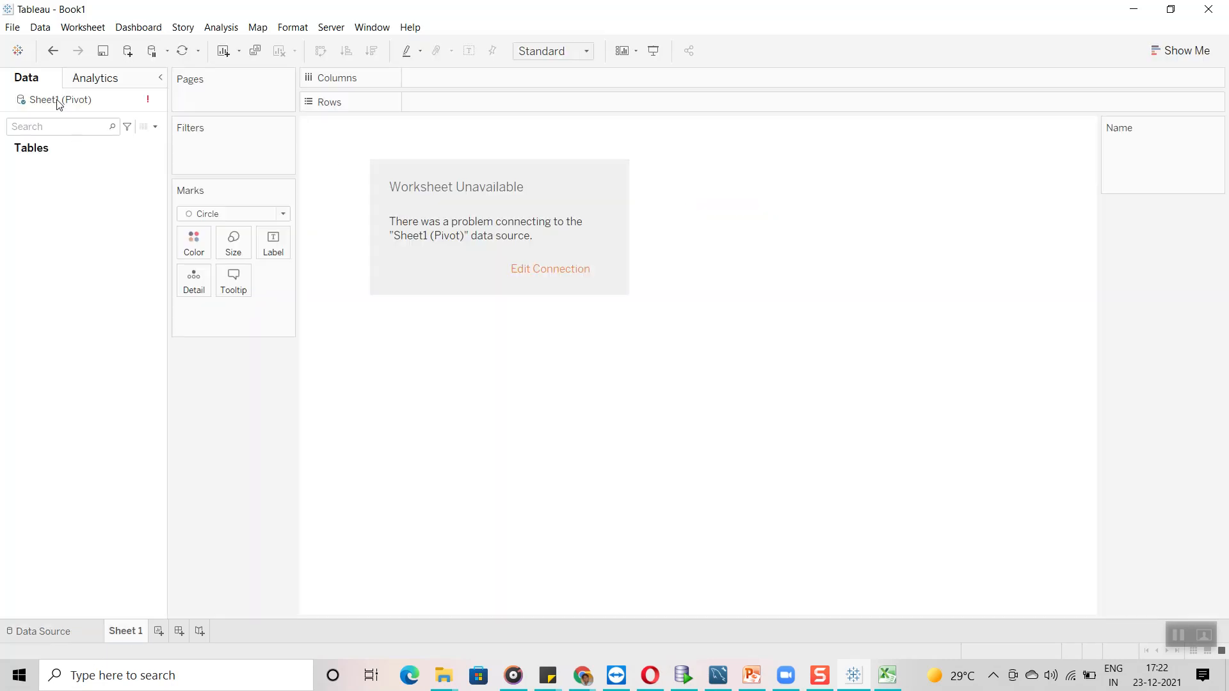
right_click(58, 103)
click(110, 192)
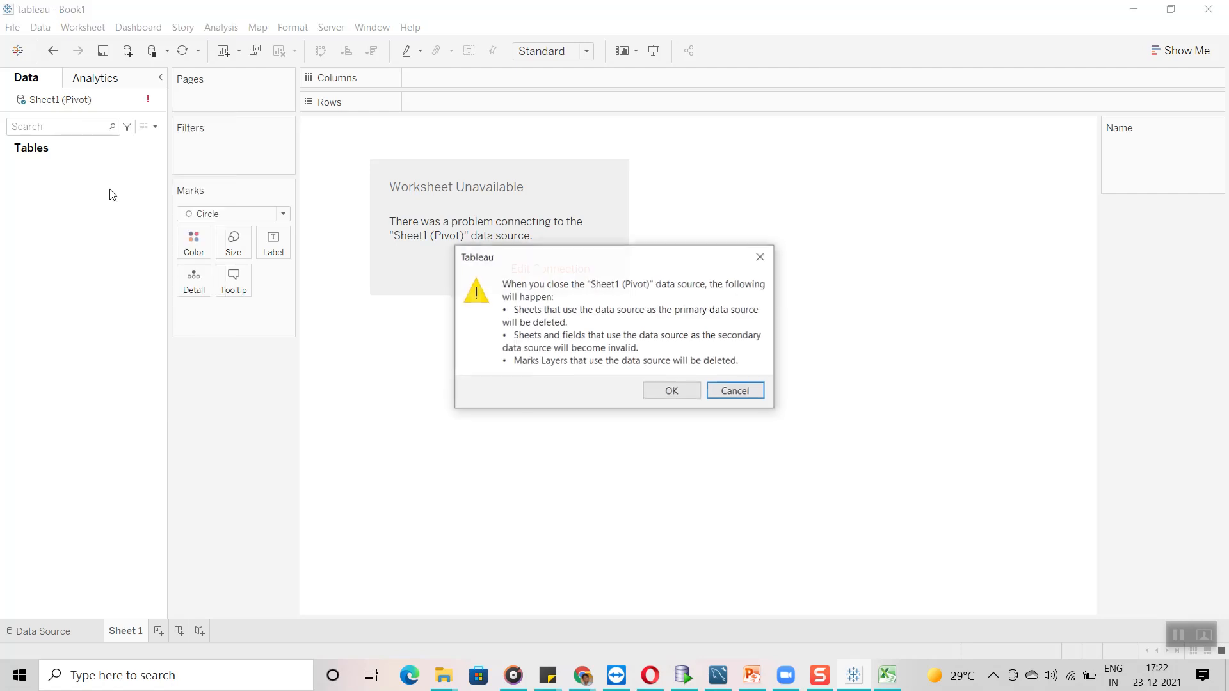
click(687, 389)
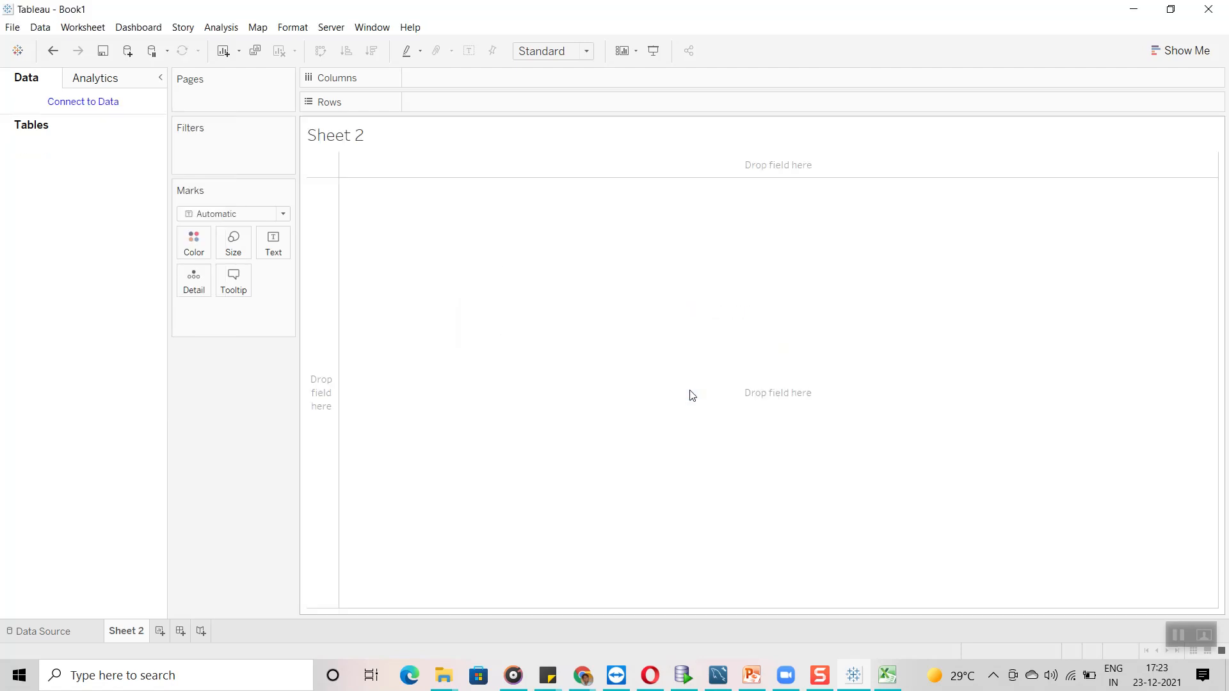
Show the full list of server connectors on the Connect page and open the Oracle connection form
click(47, 632)
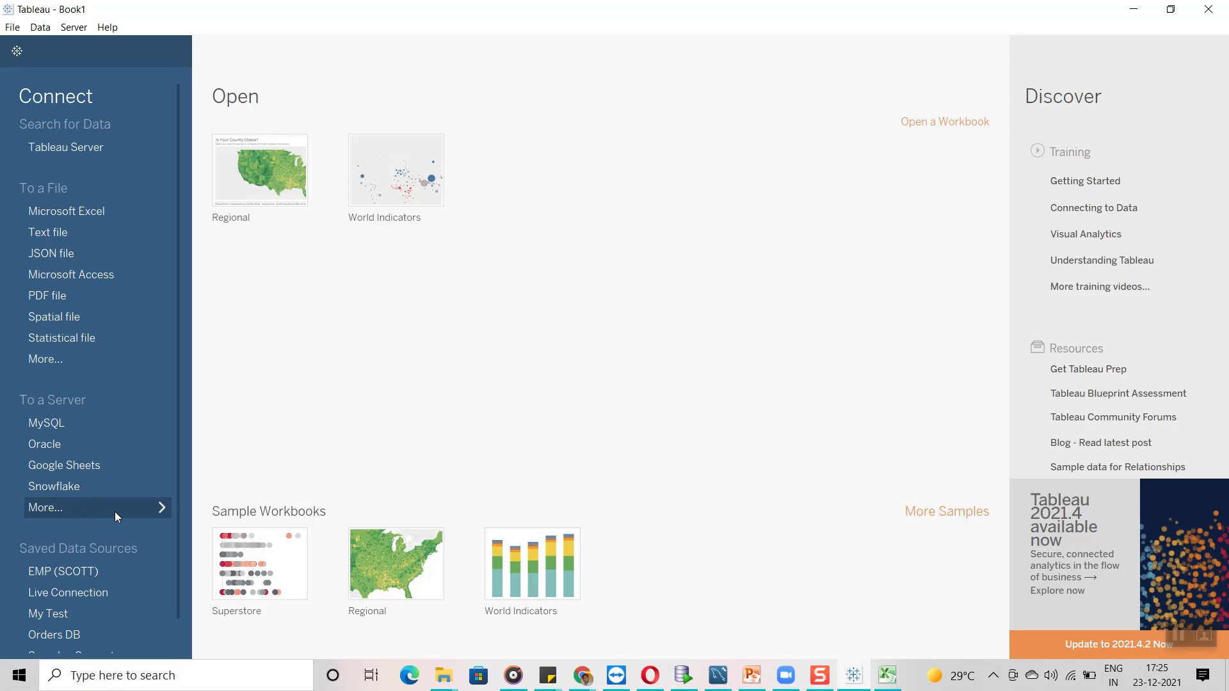
click(159, 513)
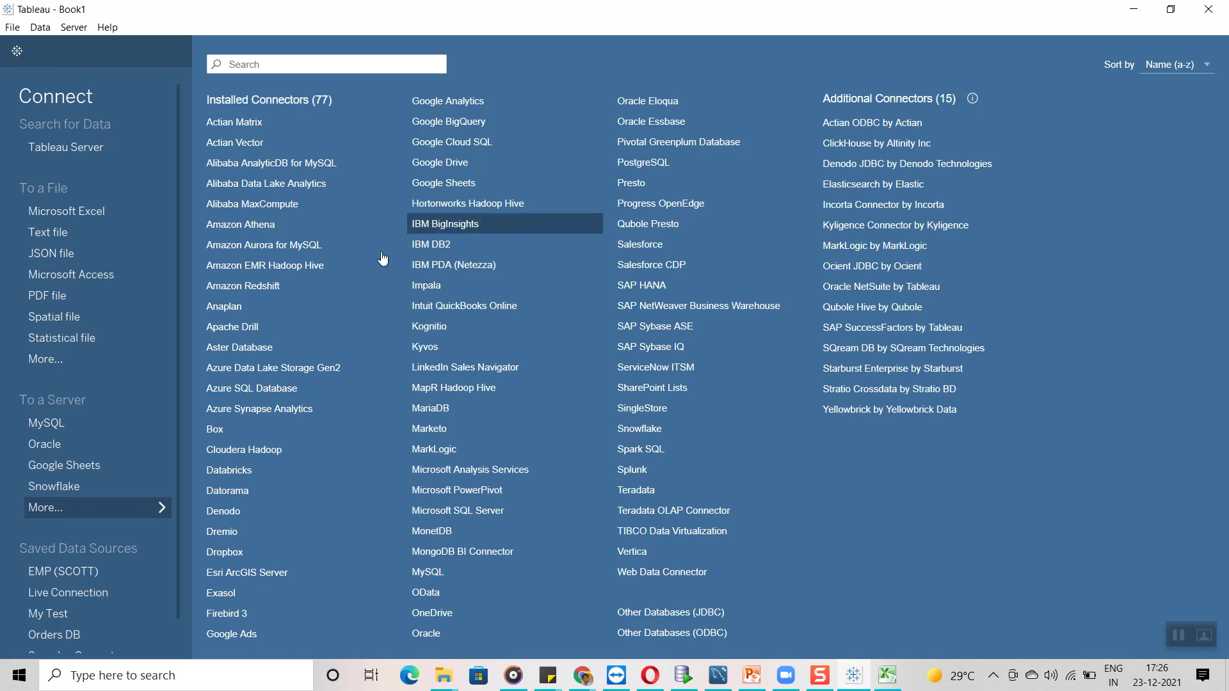
click(80, 445)
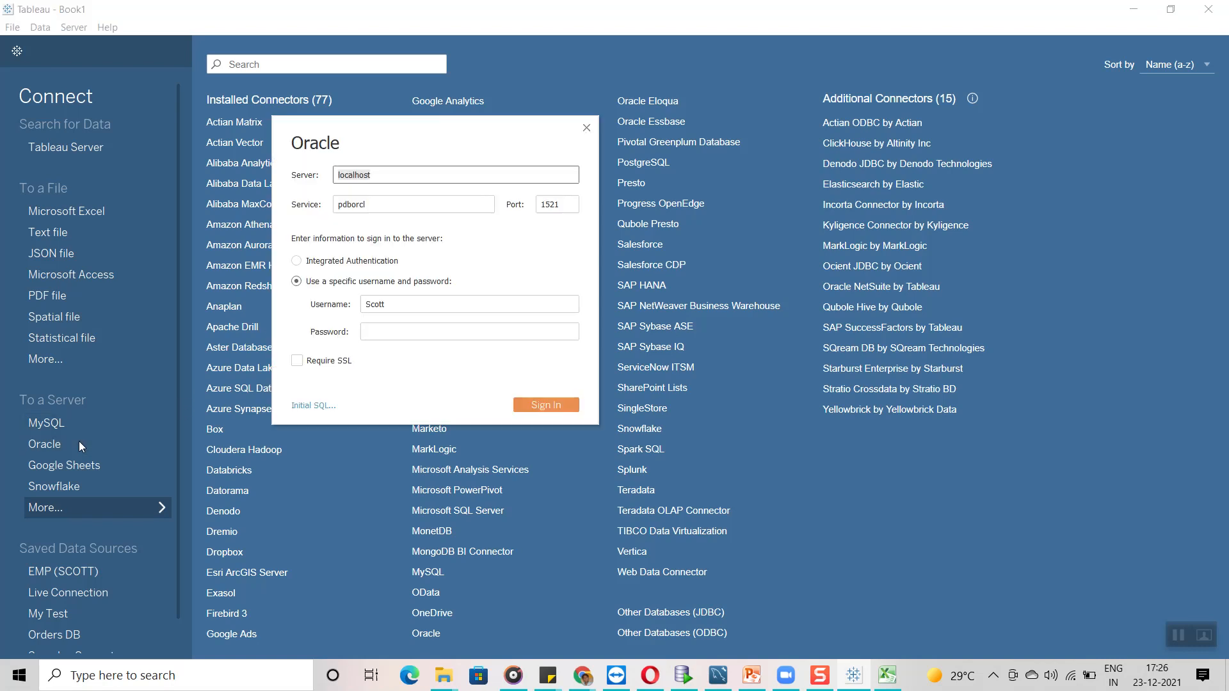
Clear the prefilled Server, Service and Username values in the Oracle connection form
click(394, 174)
drag(382, 177, 318, 178)
key(BackSpace)
click(372, 206)
drag(372, 211, 304, 207)
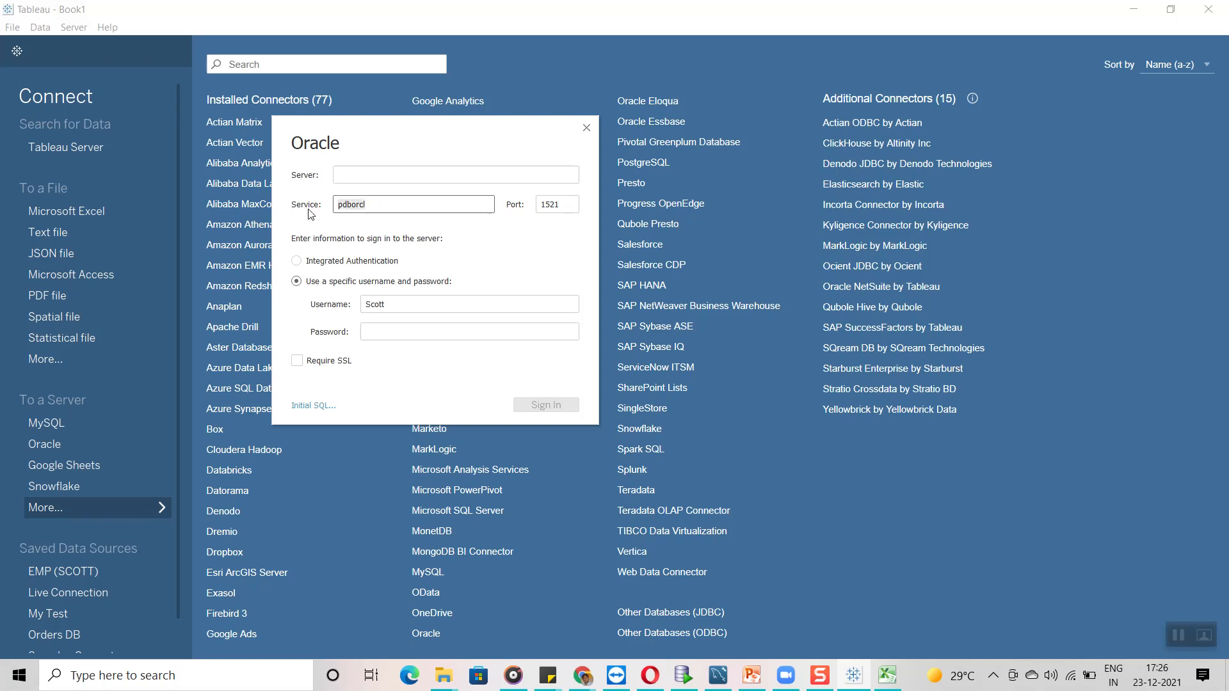
key(BackSpace)
click(439, 305)
drag(434, 306, 354, 308)
key(BackSpace)
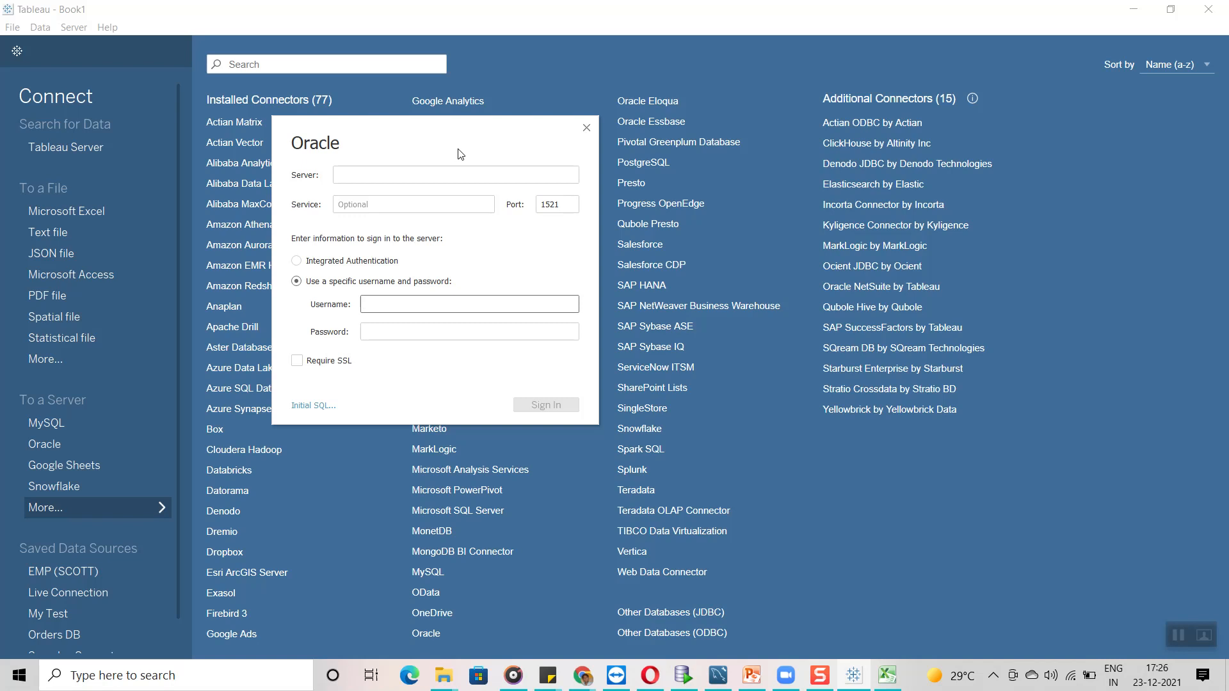
click(443, 178)
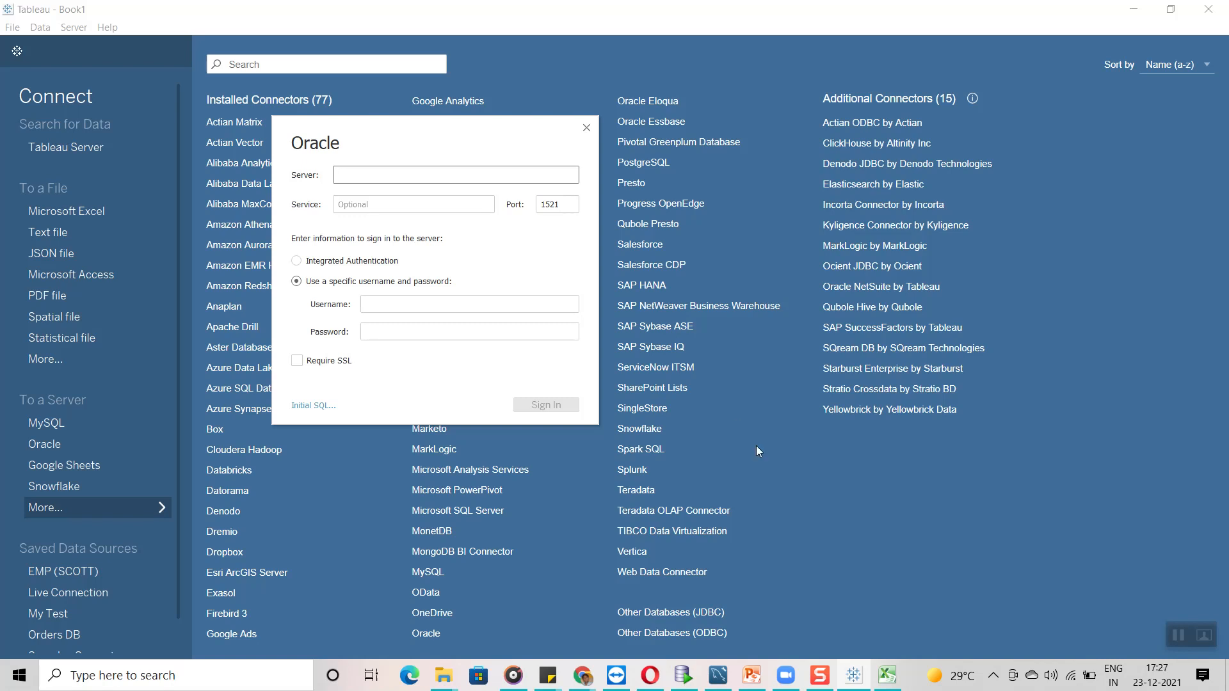
Switch to the PowerPoint presentation and add a blank slide after the How to Install Tableau slide
click(213, 676)
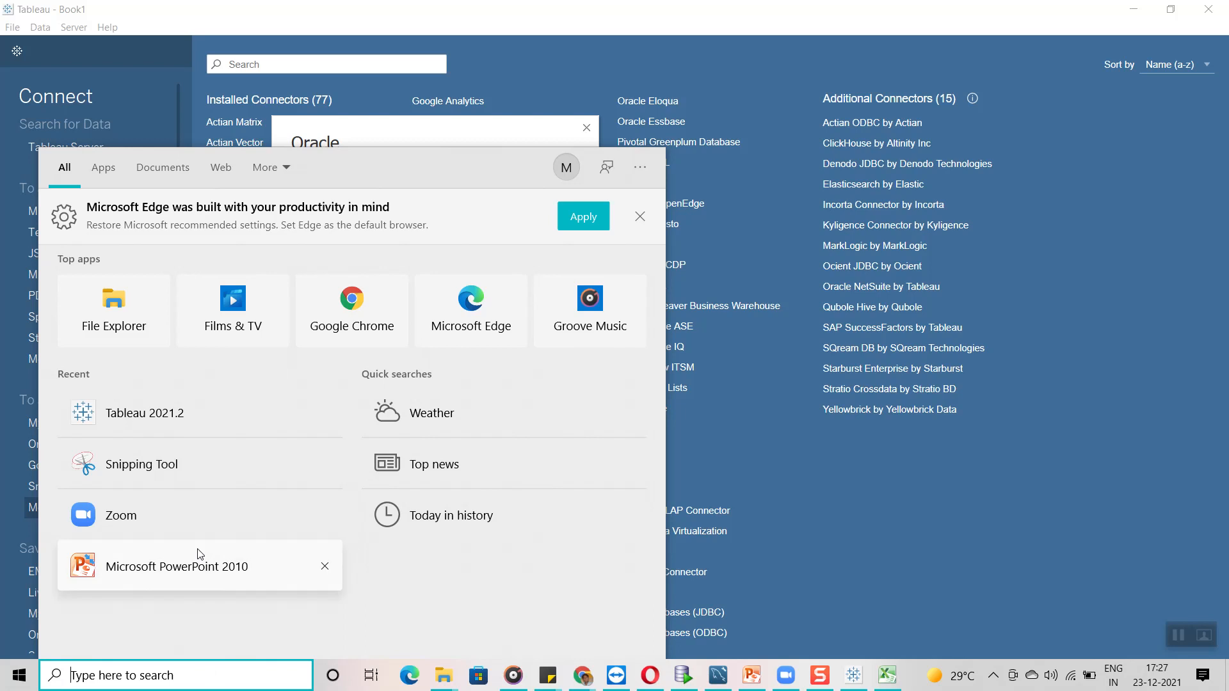
click(750, 678)
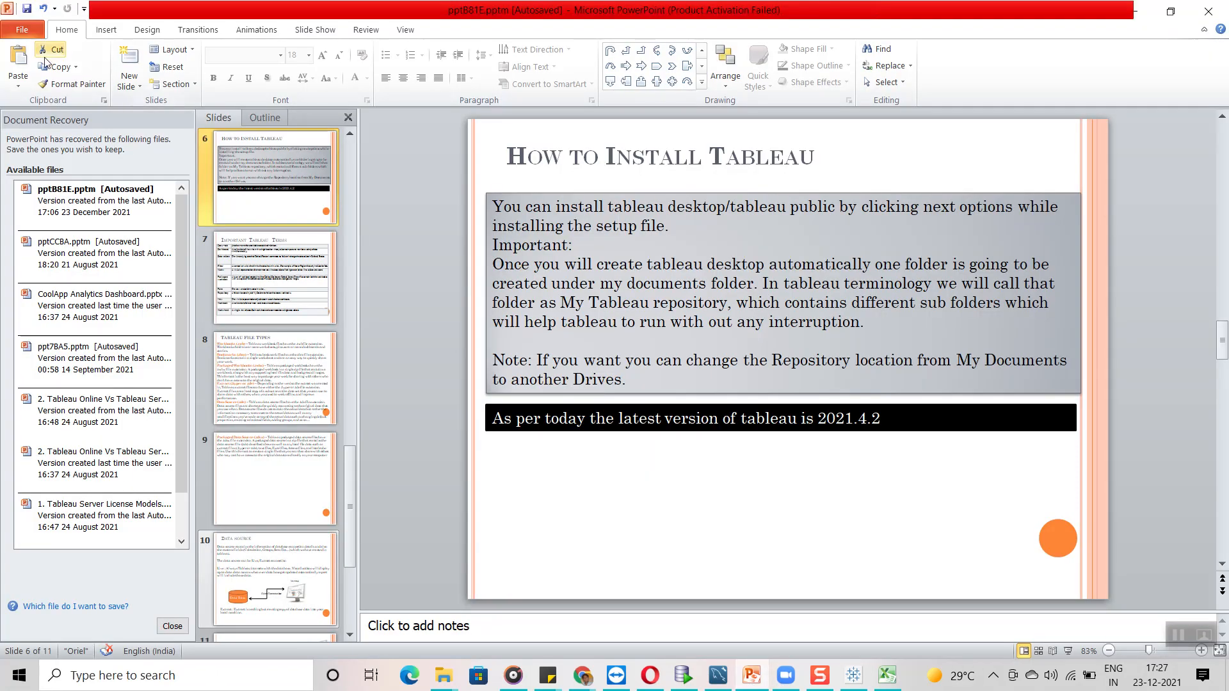
click(128, 82)
click(168, 335)
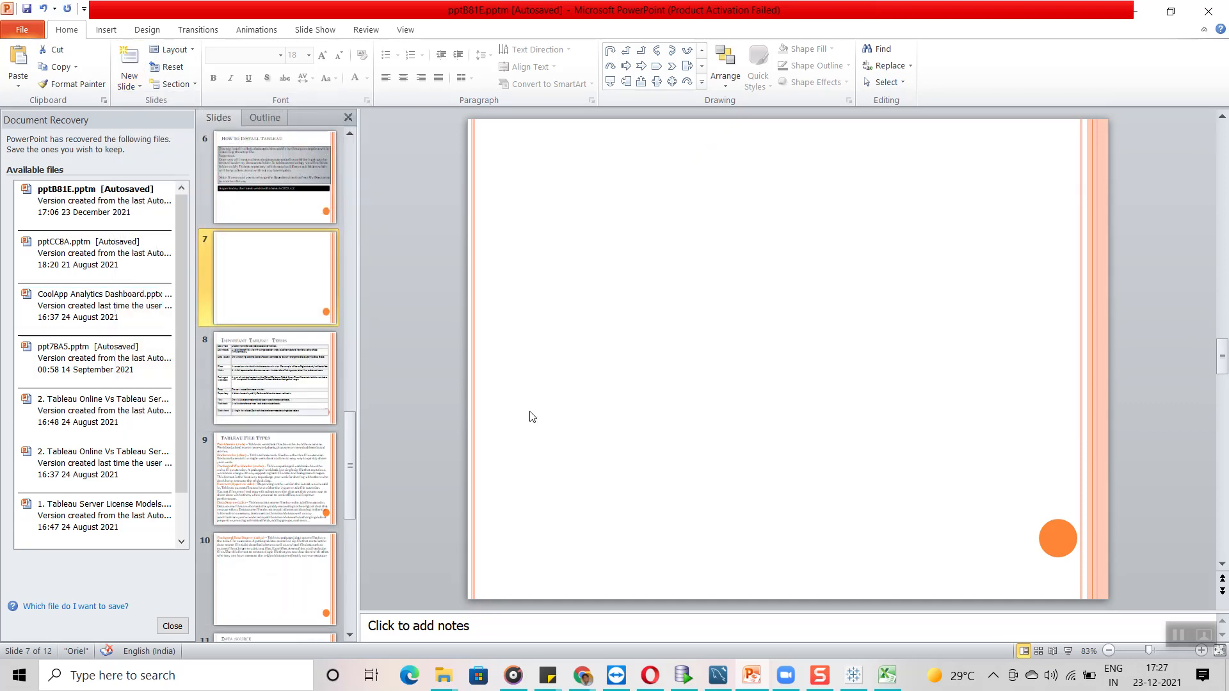
Insert an empty text box spanning most of the width of the new slide, near its upper edge
click(627, 273)
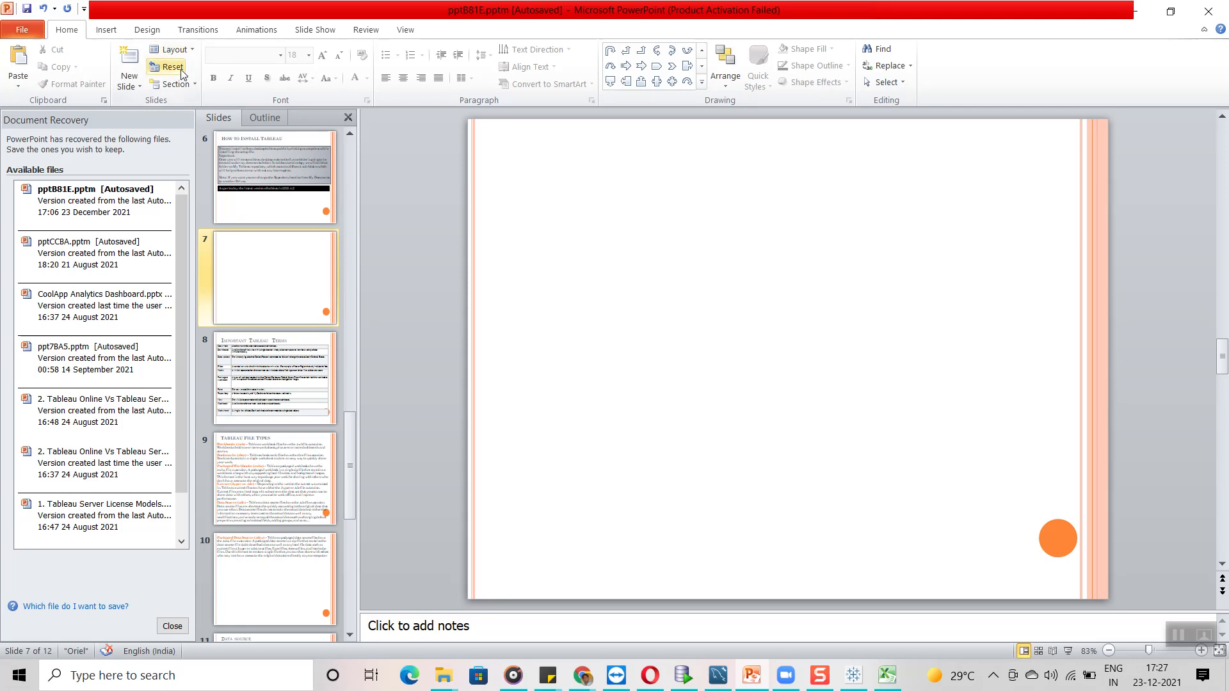
click(108, 35)
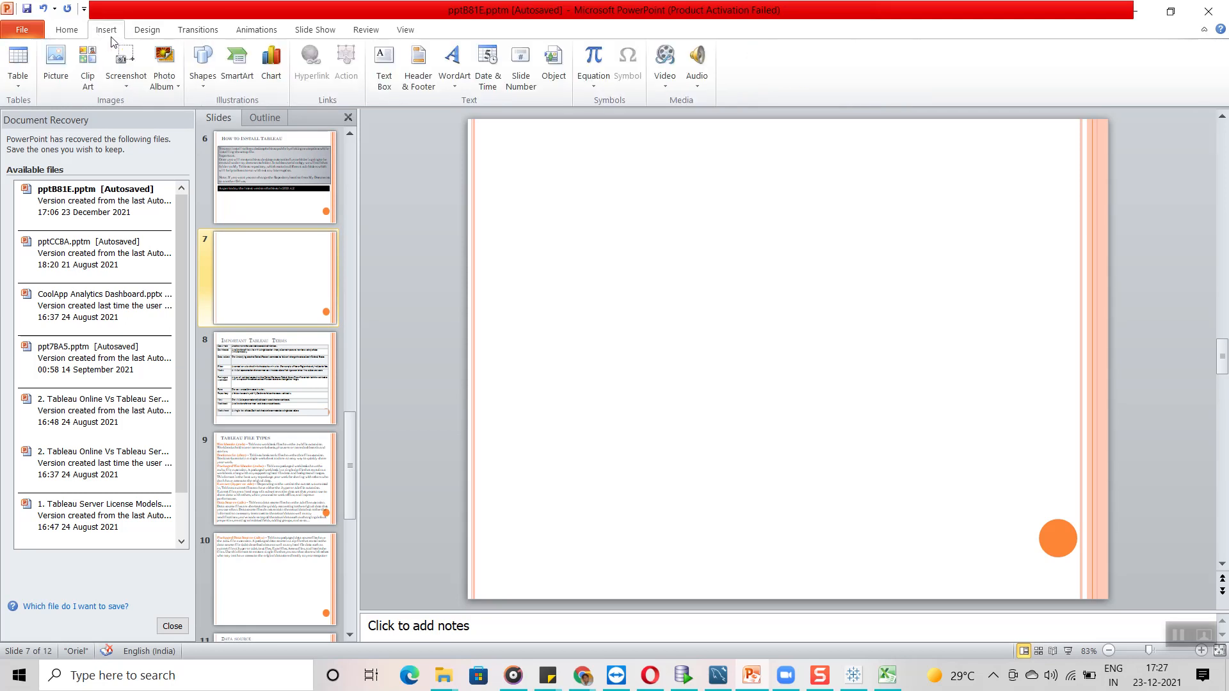
click(384, 64)
mouse_move(506, 154)
mouse_down()
mouse_move(601, 241)
mouse_move(1062, 256)
mouse_up()
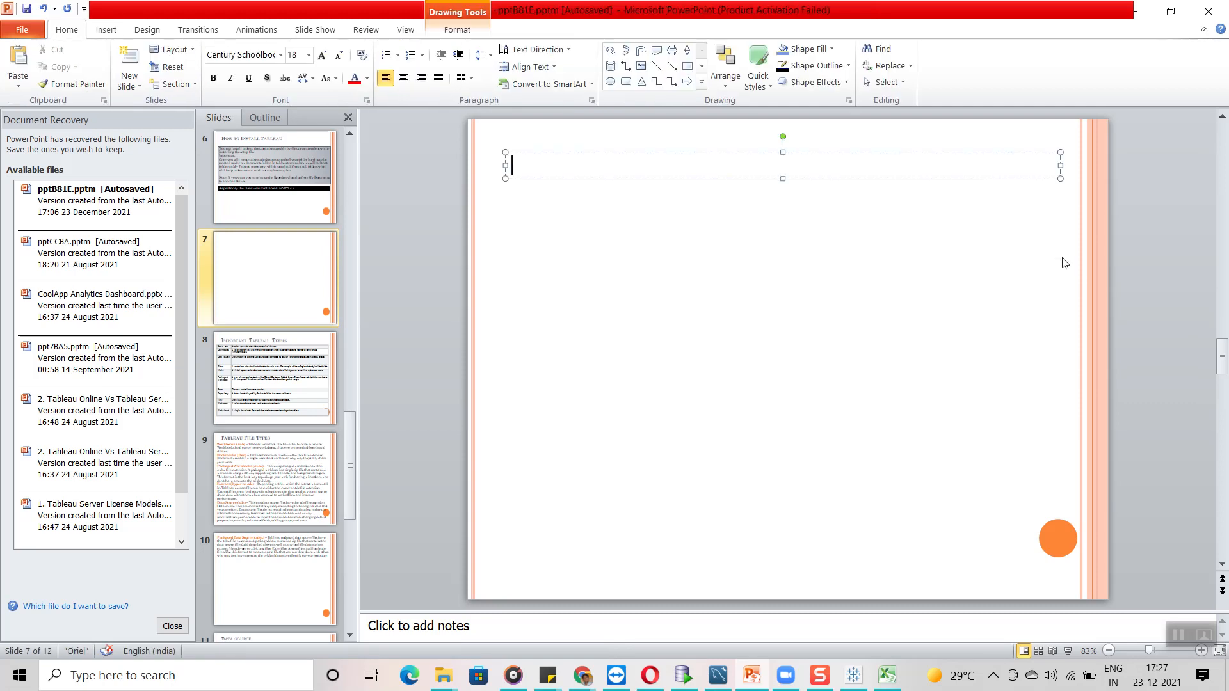